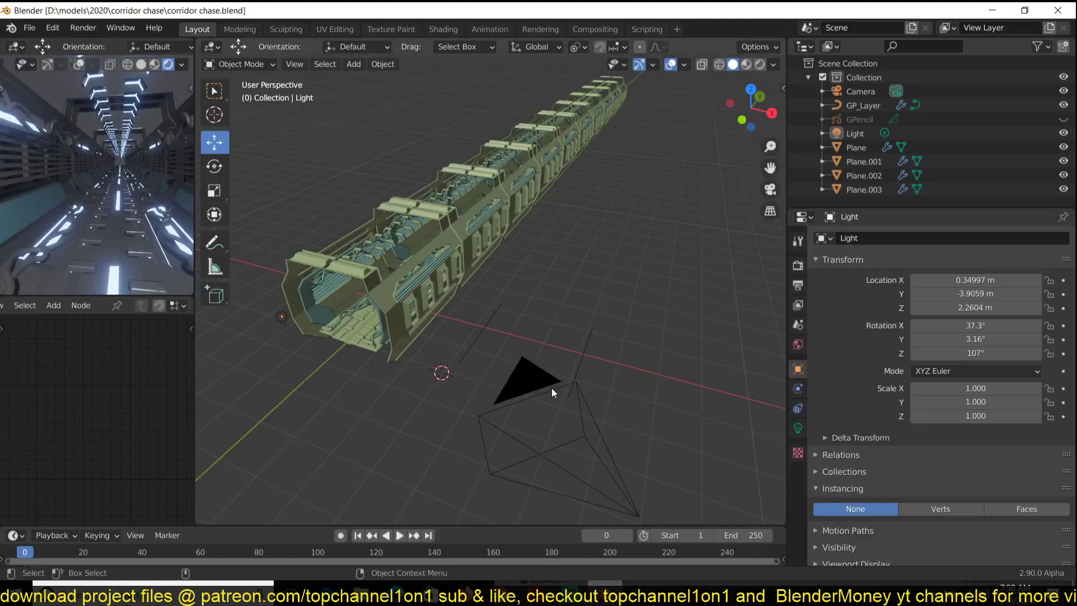
- Select the Light and switch the small preview viewport to Material Preview shading
middle_click_drag(551, 388, 583, 424)
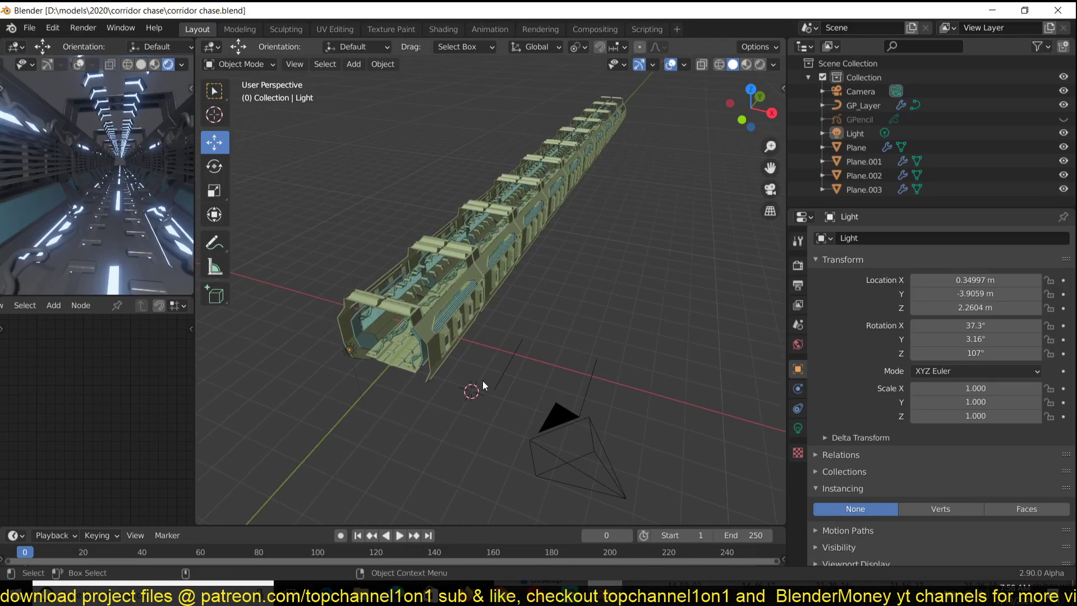
middle_click_drag(117, 207, 134, 292)
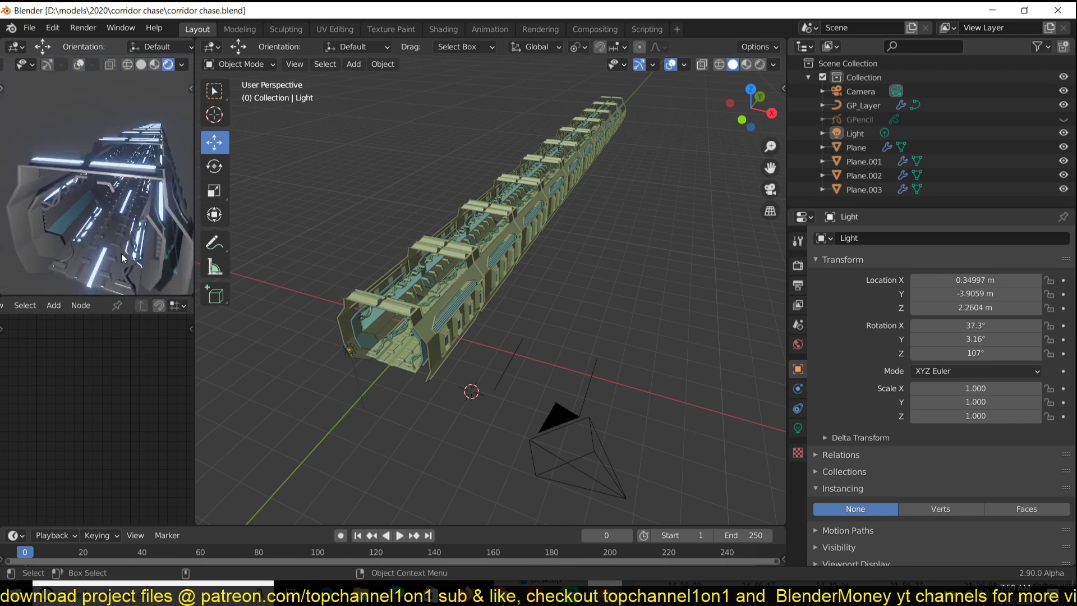
scroll(293, 379, "up", 3)
left_click(263, 386)
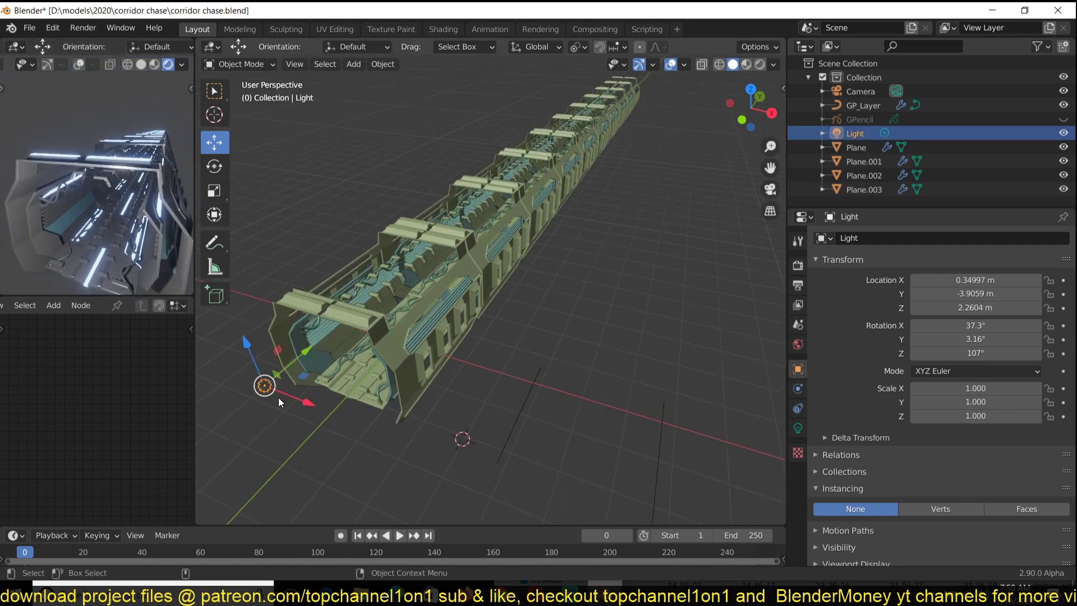
scroll(267, 396, "down", 2)
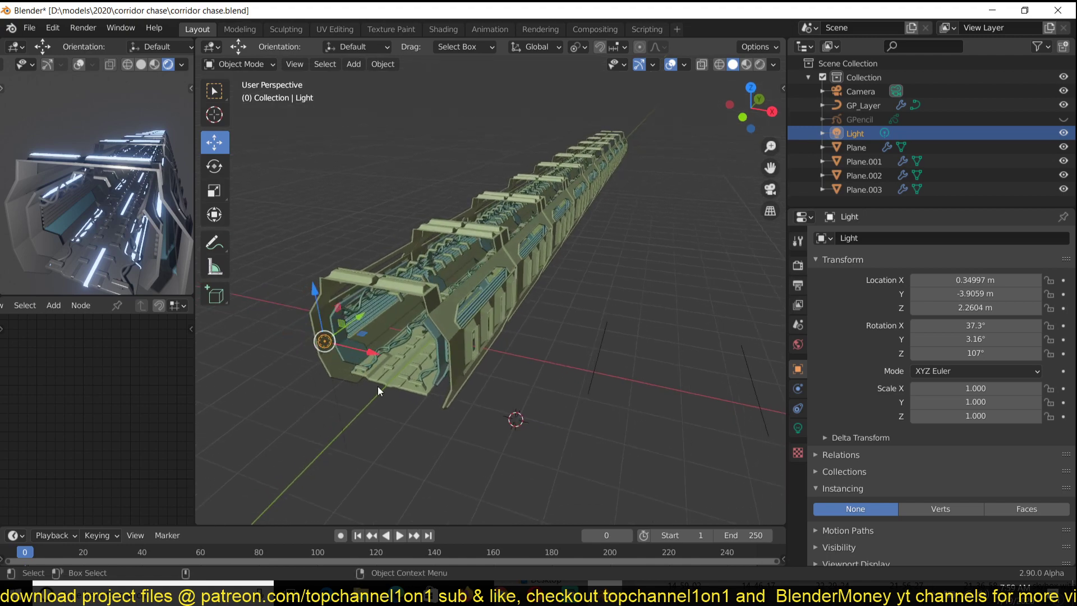
middle_click_drag(378, 388, 450, 305)
mouse_move(39, 154)
middle_mouse_down()
mouse_move(49, 134)
mouse_move(99, 179)
mouse_move(106, 165)
mouse_move(102, 191)
mouse_move(109, 168)
middle_mouse_up()
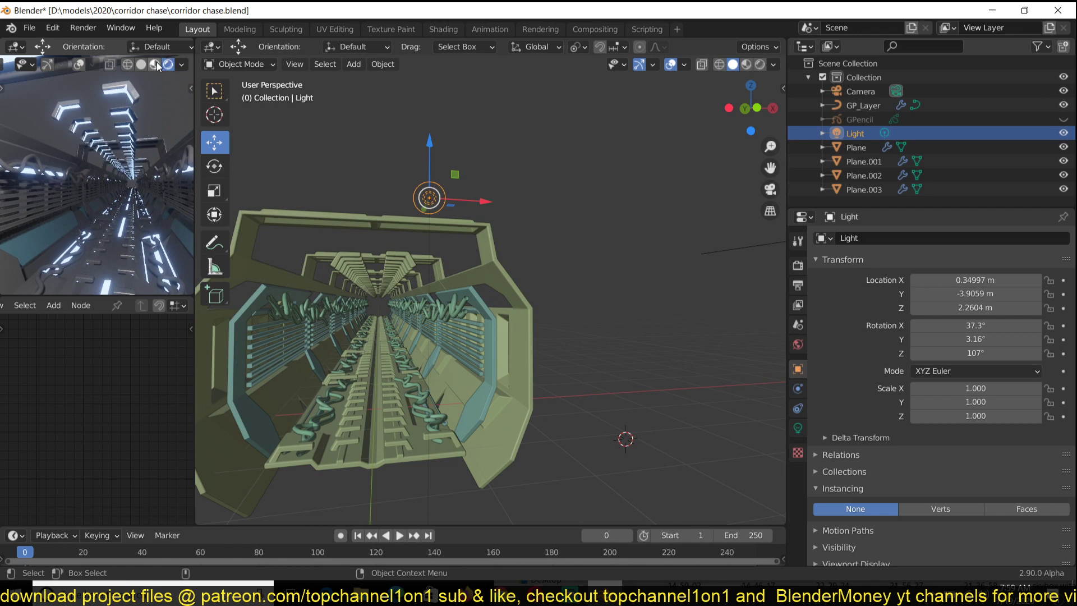
left_click(155, 64)
- Orbit the main view to a level side-on angle with the corridor stretching into the distance
middle_click_drag(389, 264, 392, 247)
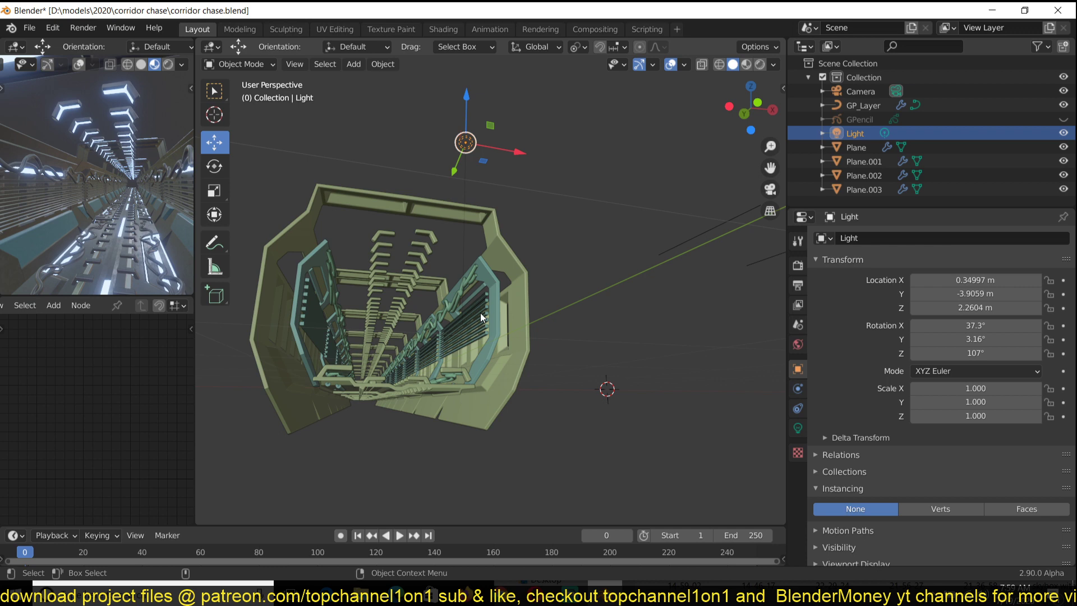
middle_click_drag(480, 312, 346, 169)
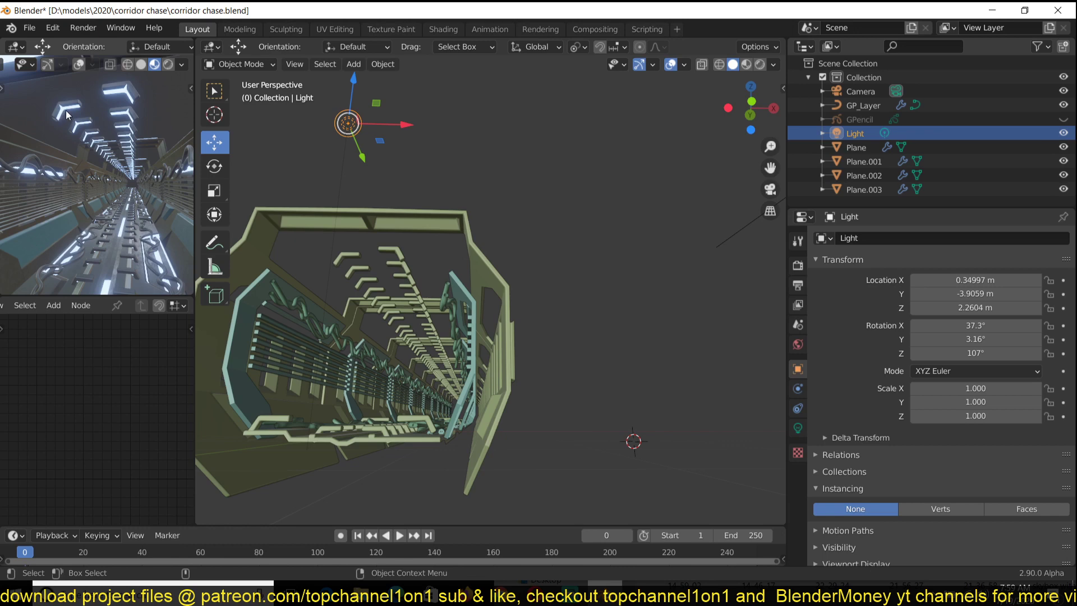
scroll(288, 254, "down", 3)
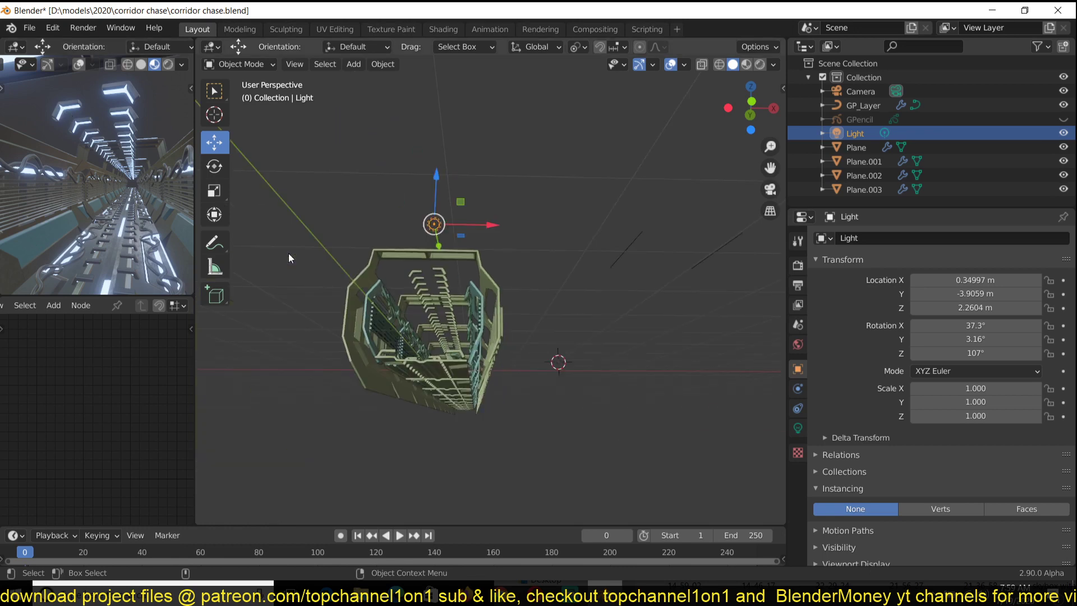
middle_click_drag(288, 254, 295, 289)
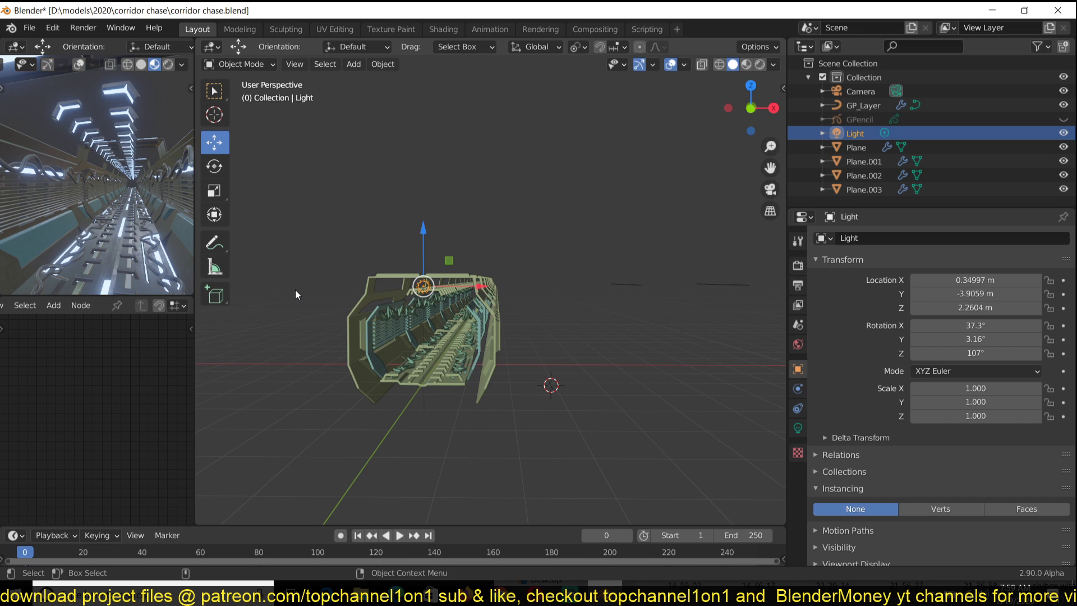
middle_click_drag(362, 341, 353, 389)
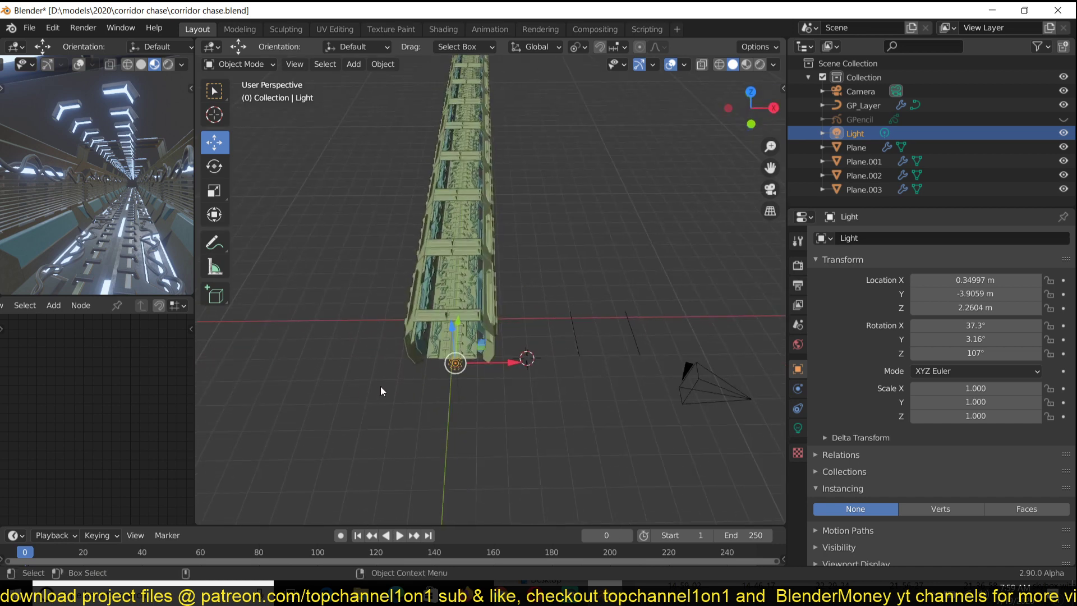
- Frame the corridor in top orthographic view, then orbit back to a horizontal perspective view
key("KP_7")
middle_click_drag(410, 371, 408, 471, "shift")
scroll(429, 328, "down", 4)
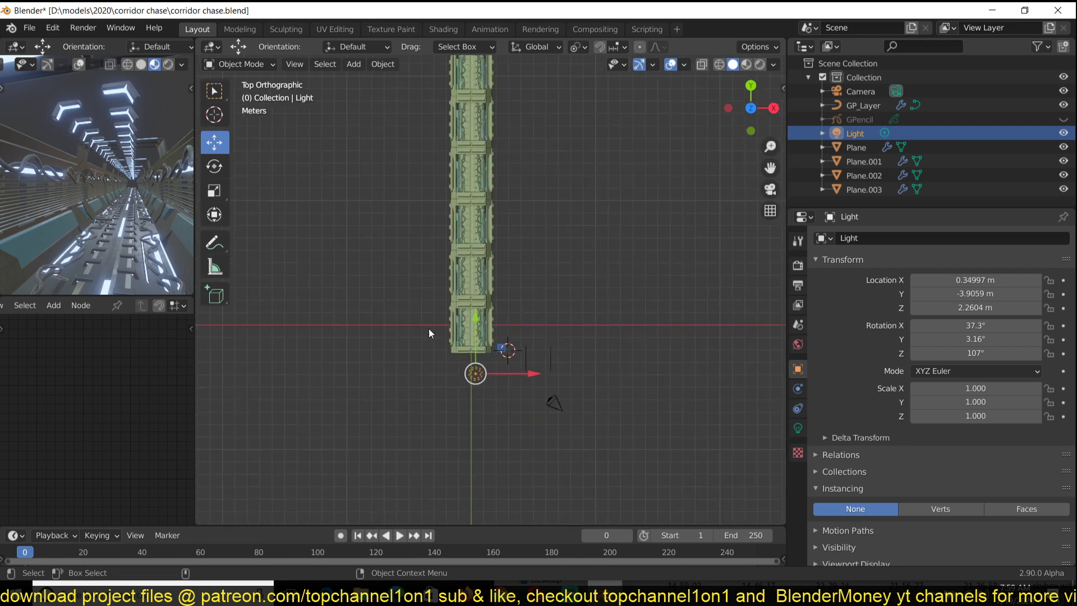
middle_click_drag(465, 243, 446, 449, "shift")
scroll(447, 454, "down", 4)
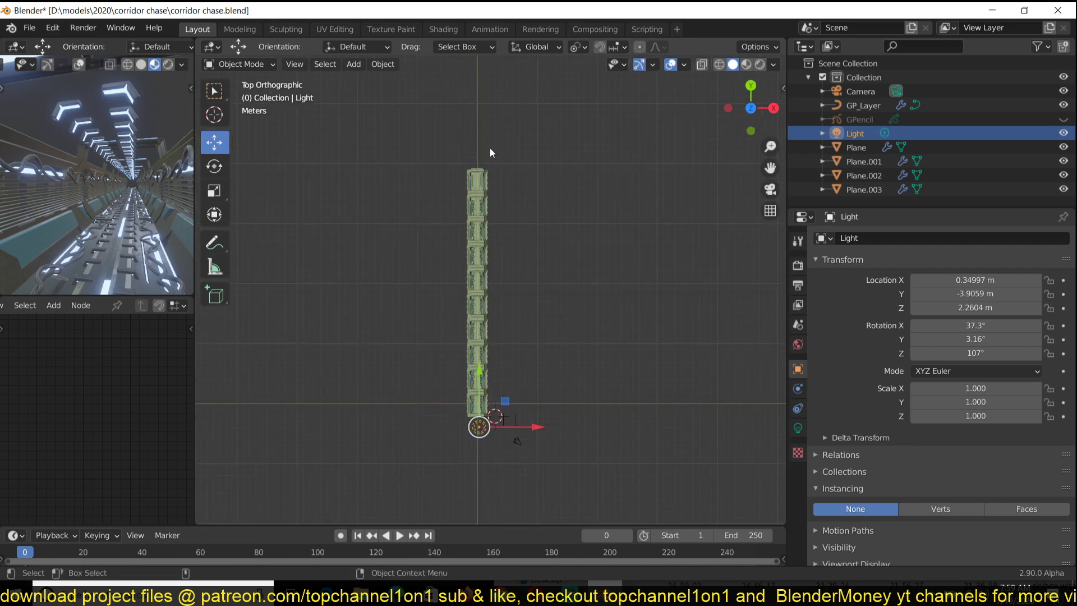
scroll(502, 308, "up", 6)
middle_click_drag(471, 455, 449, 399)
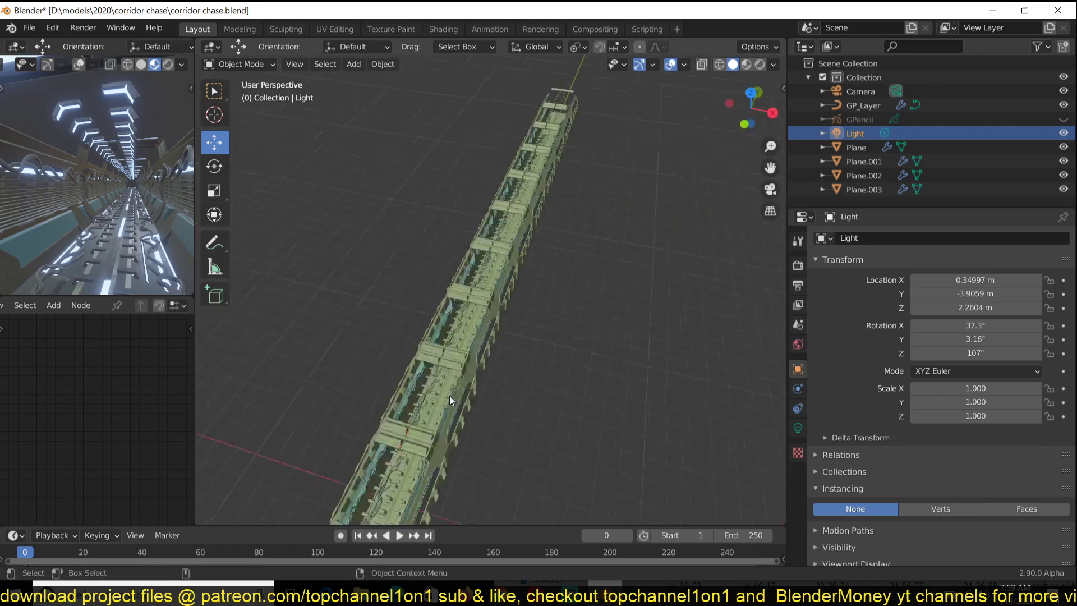
scroll(512, 313, "up", 5)
middle_click_drag(446, 315, 375, 288)
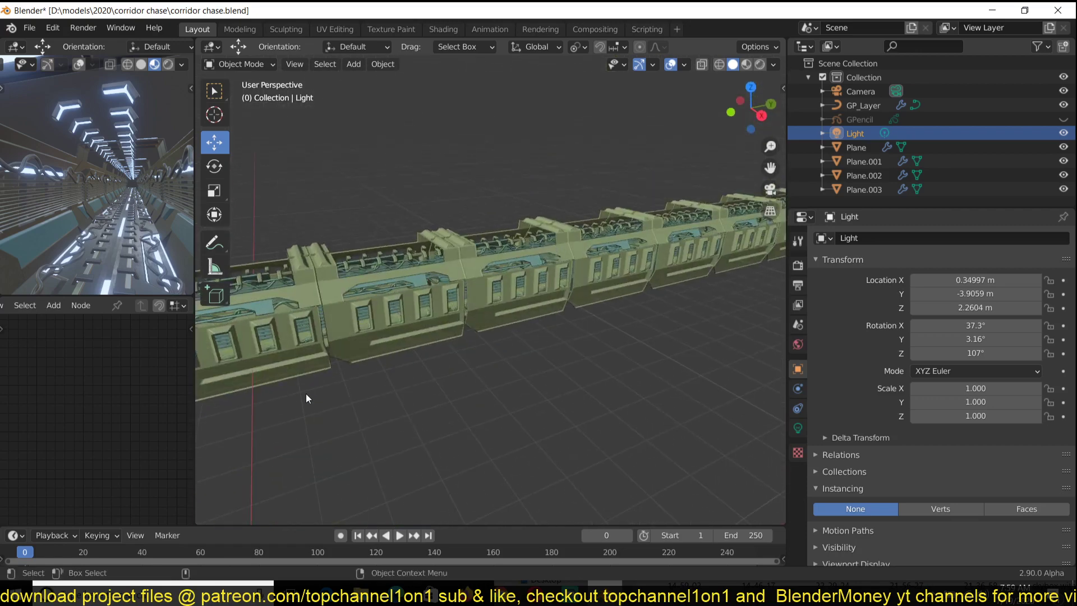
left_click(284, 376)
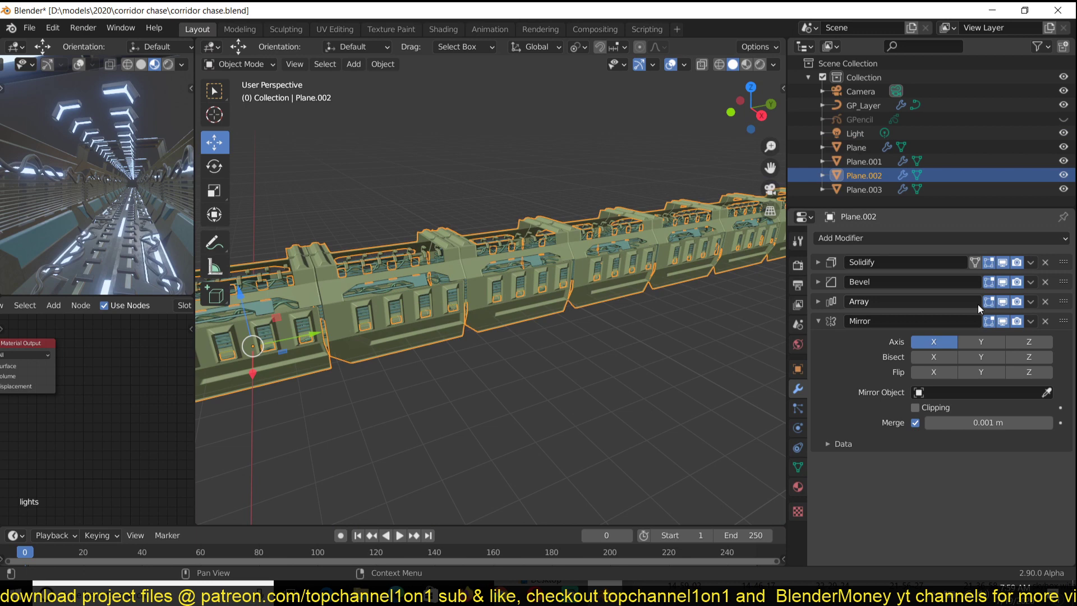
left_click(1003, 301)
scroll(506, 368, "down", 4)
middle_click_drag(506, 368, 395, 339)
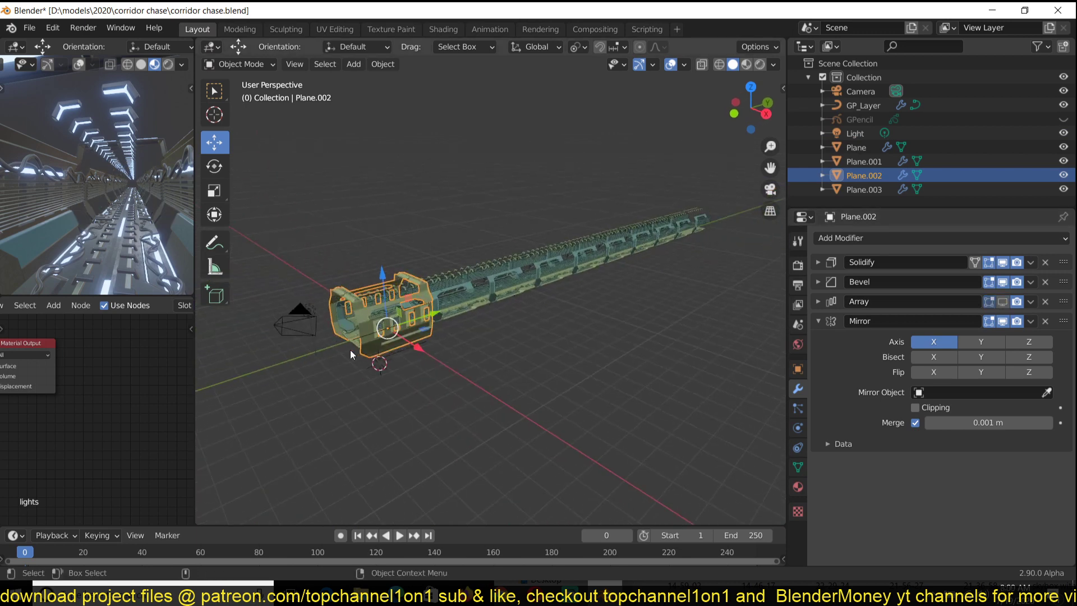
left_click(1003, 301)
scroll(379, 432, "up", 5)
middle_click_drag(379, 432, 405, 395, "shift")
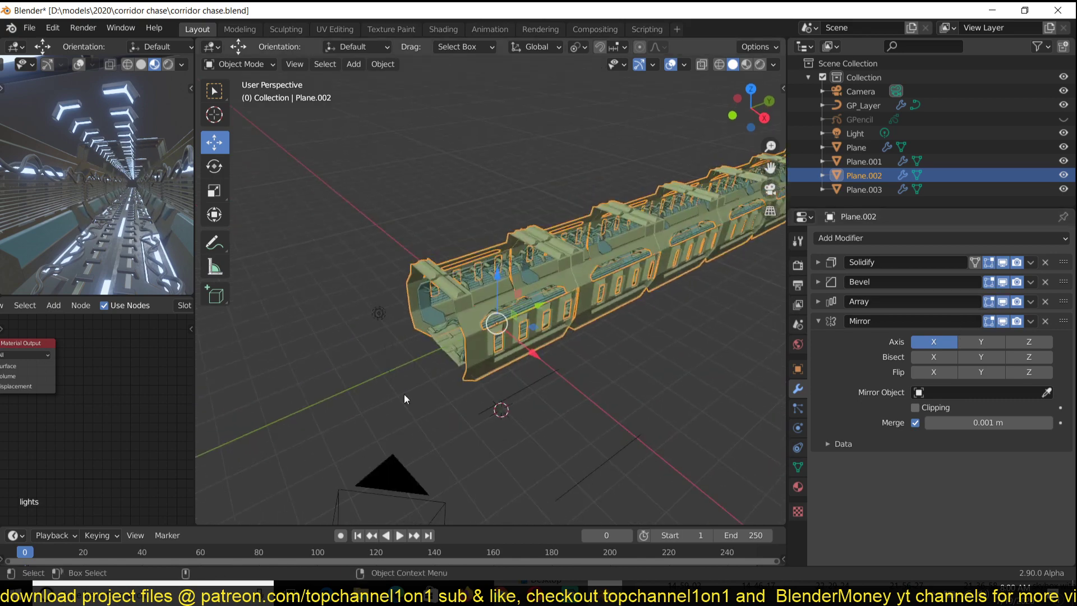
left_click(376, 324)
left_click(539, 360)
left_click(383, 319)
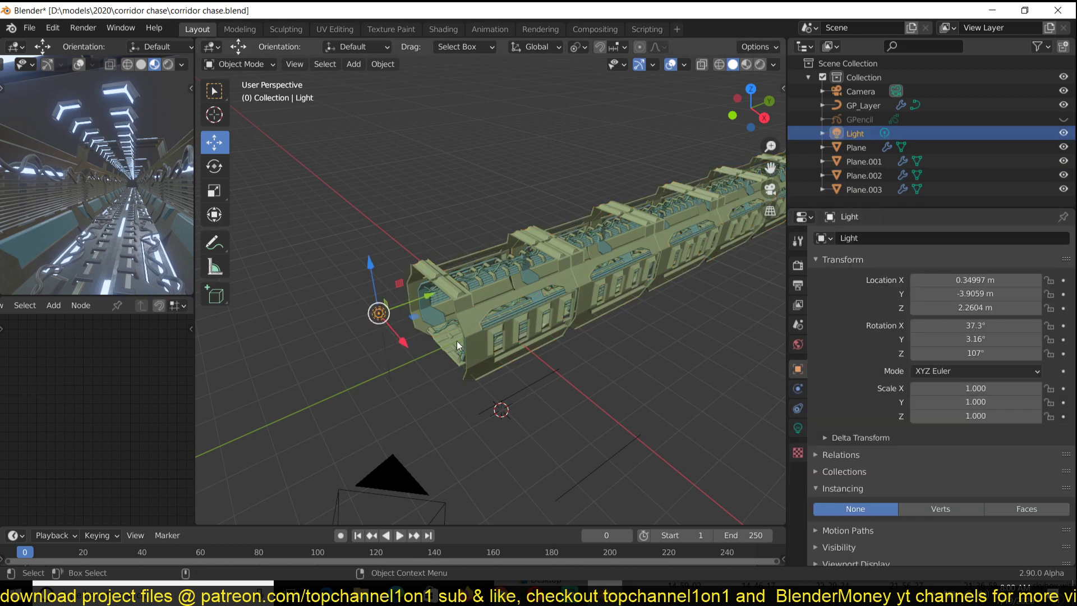
key("KP_7")
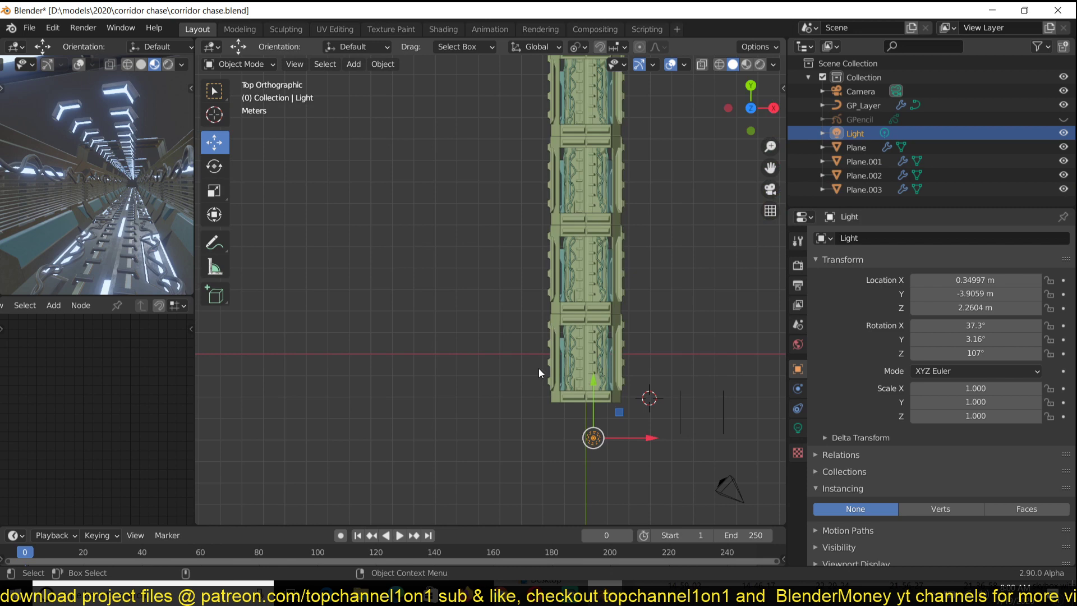
middle_click_drag(593, 404, 506, 368, "shift")
scroll(506, 367, "up", 3)
middle_click_drag(476, 328, 395, 328, "shift")
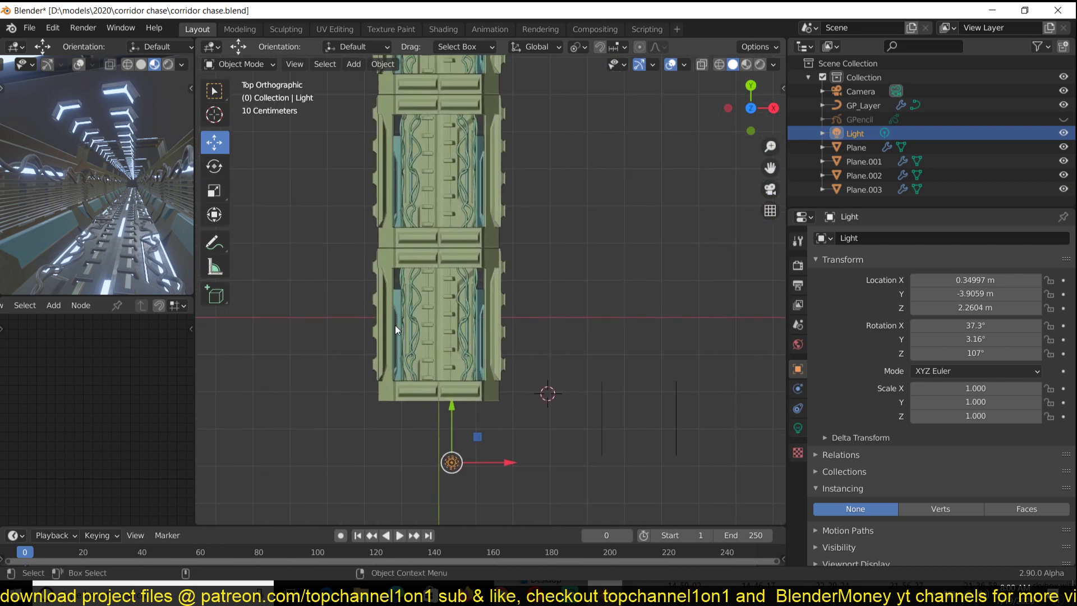
middle_click_drag(473, 415, 336, 418, "shift")
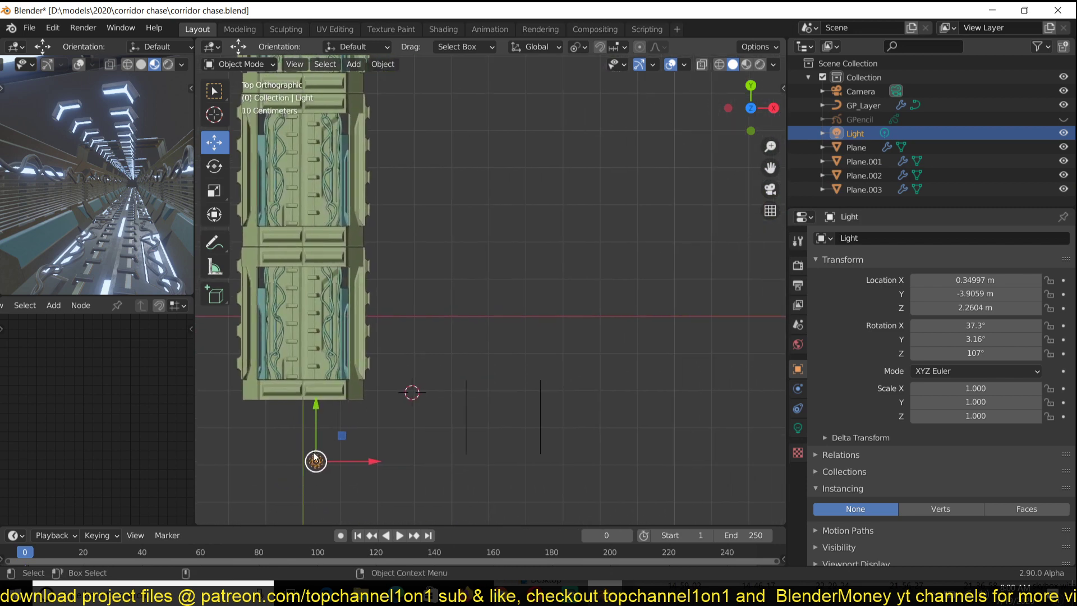
left_click(363, 449)
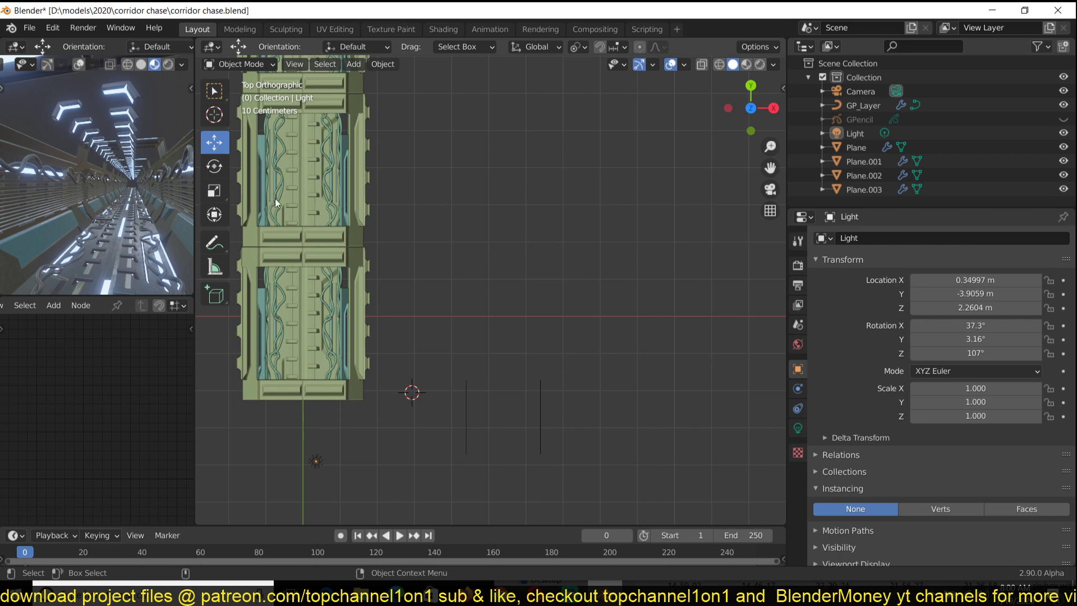
scroll(274, 339, "down", 3)
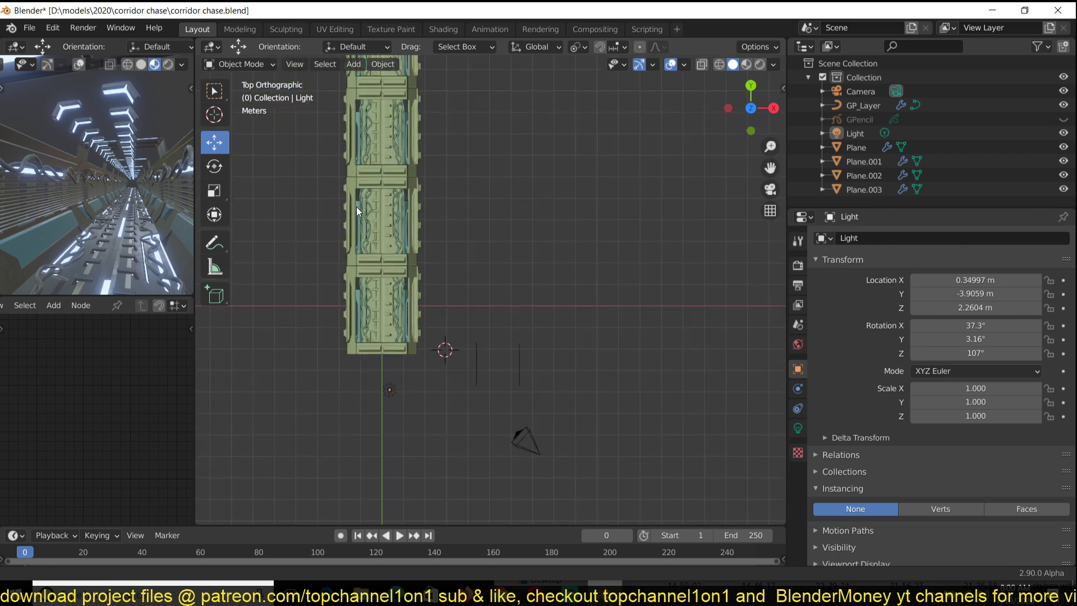
left_click(471, 376)
- Delete Plane.003 and add a new plane placed to the right of the corridor
key("Delete")
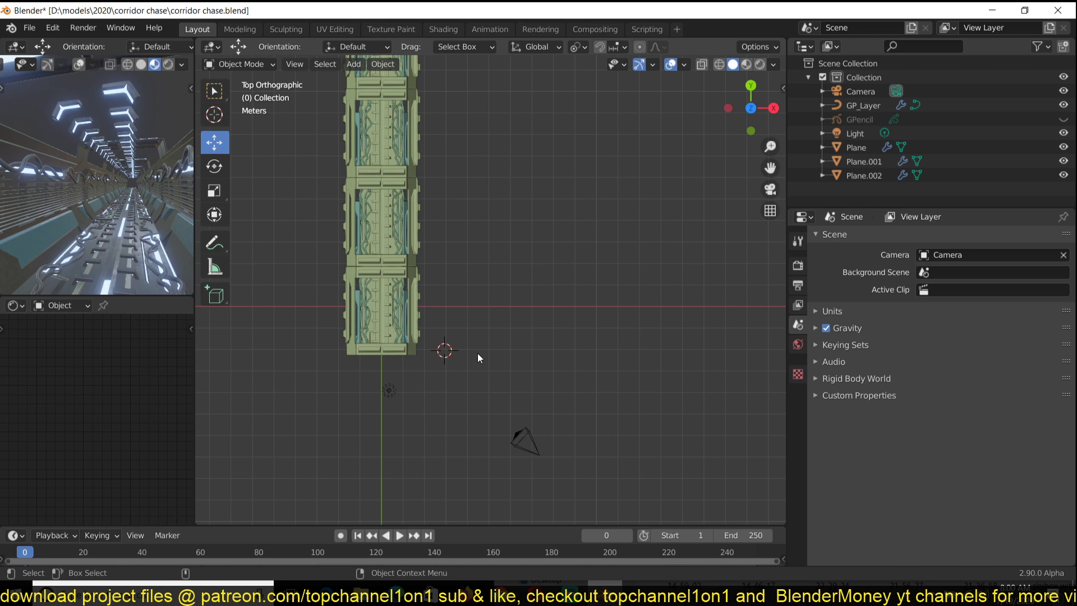
key("shift+a")
mouse_move(500, 303)
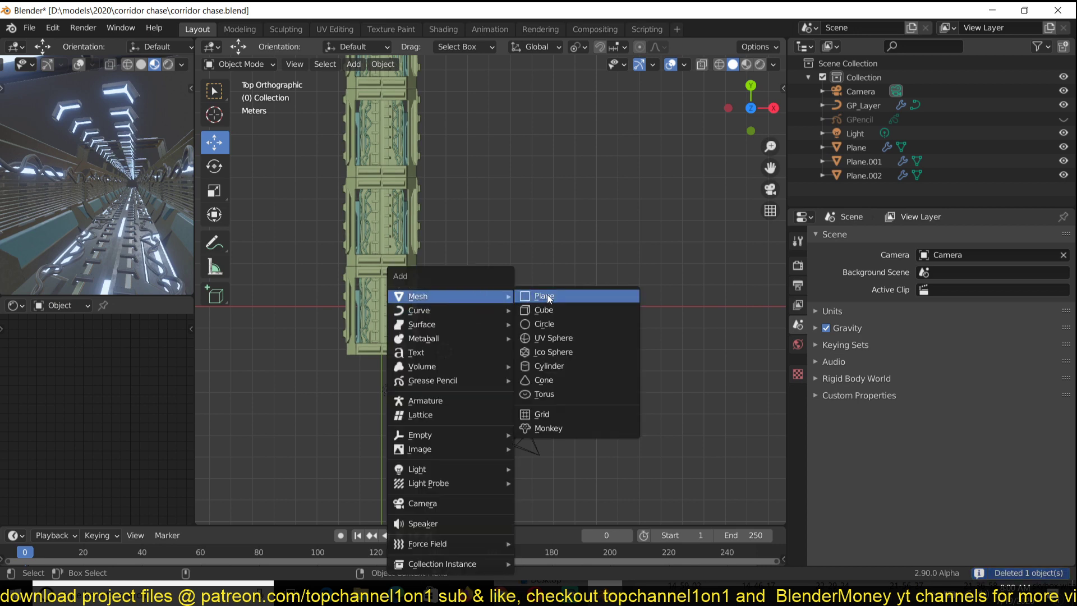
left_click(548, 293)
left_click_drag(445, 349, 517, 384)
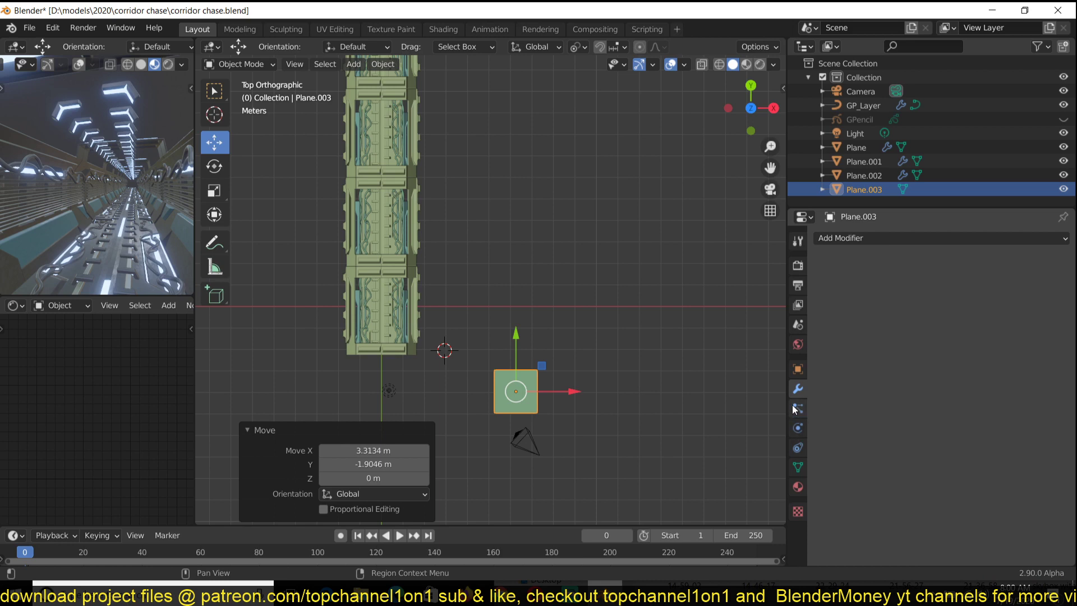
scroll(416, 386, "down", 4, "shift")
- Move the Light beside the new plane (X 4.6809 m, Y -5.3408 m) and select Plane.003
left_click(385, 346)
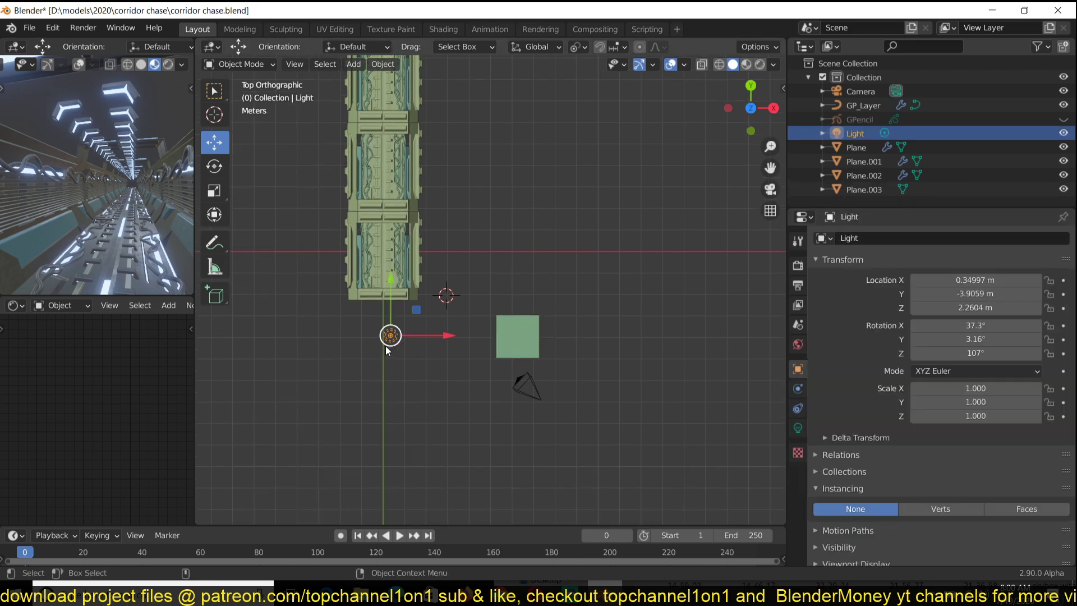
left_click_drag(385, 346, 478, 375)
scroll(519, 356, "up", 4)
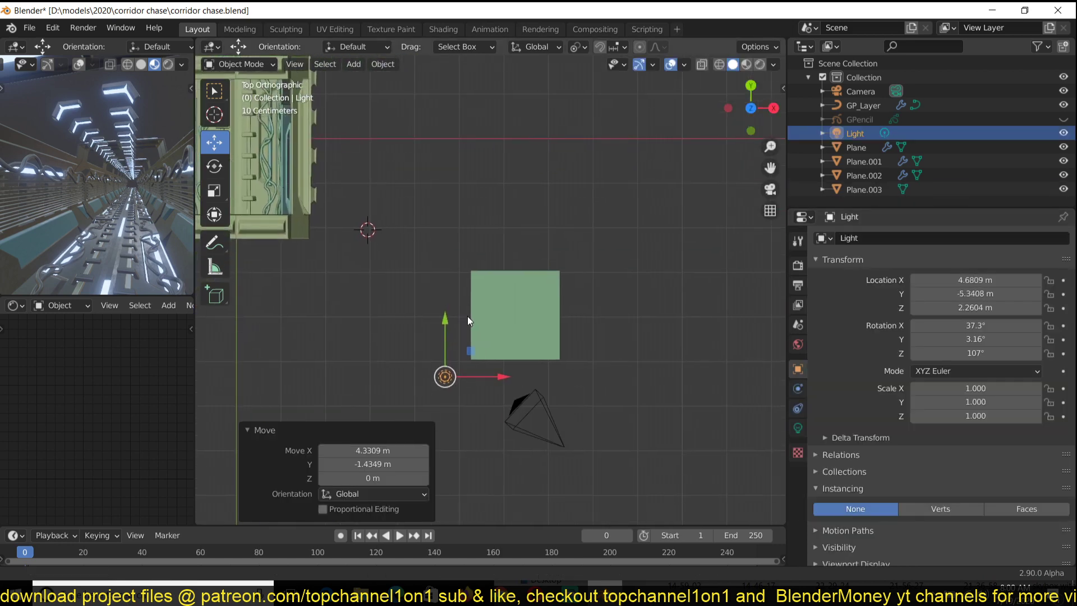
scroll(477, 337, "up", 4)
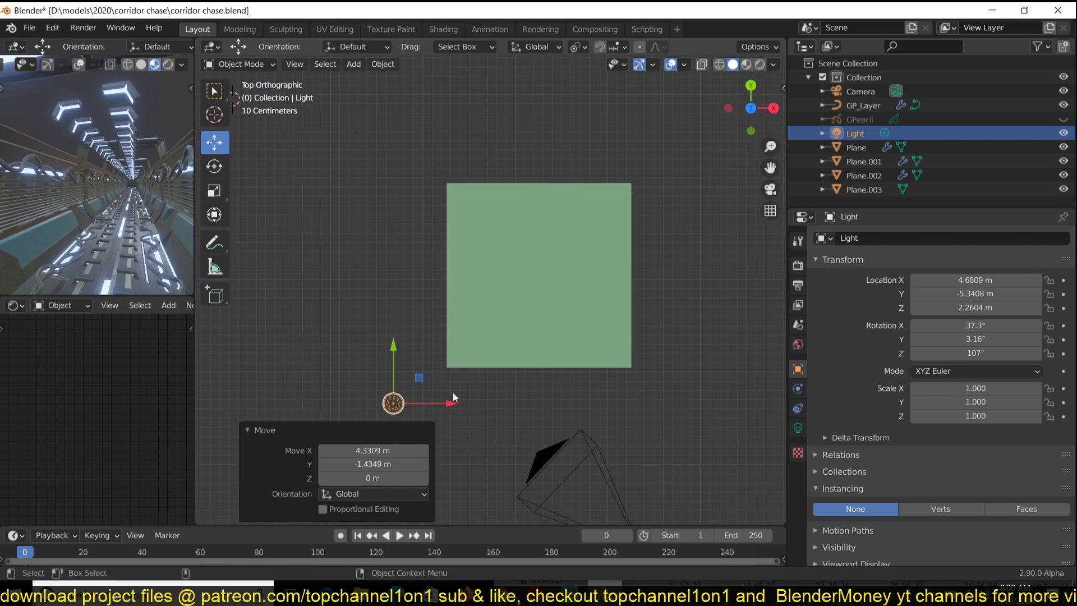
left_click(248, 430)
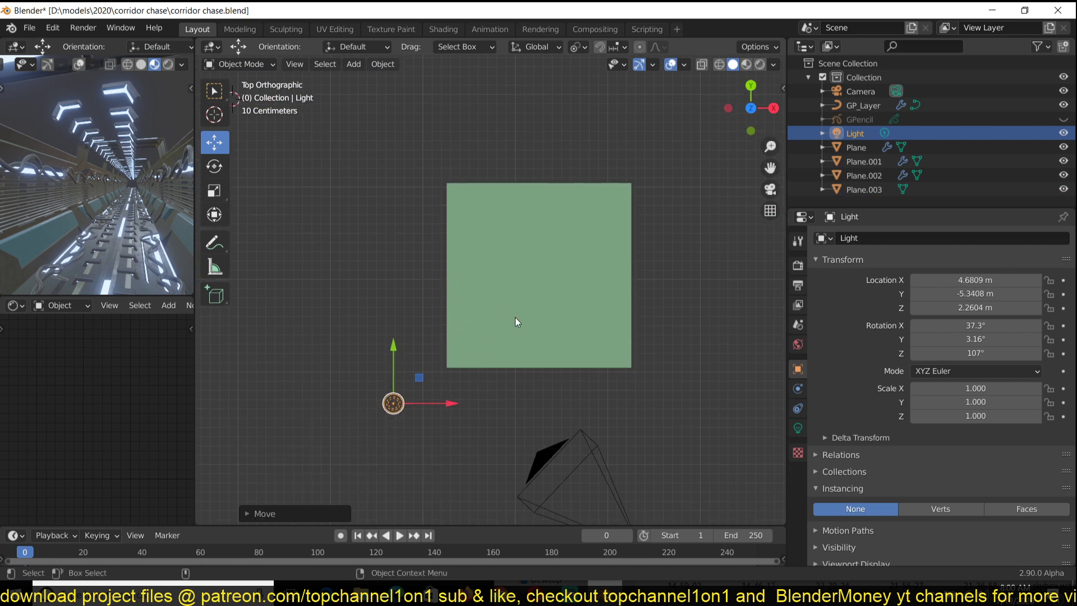
left_click(489, 336)
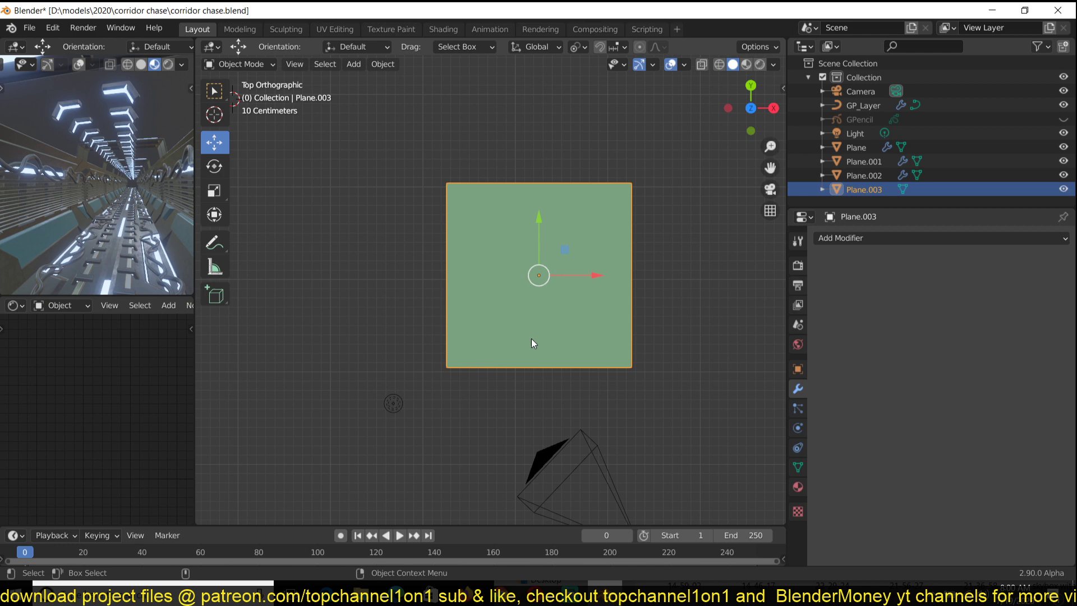
- Delete Only Faces from Plane.003 in Edit Mode, leaving its square edge outline
key("Tab")
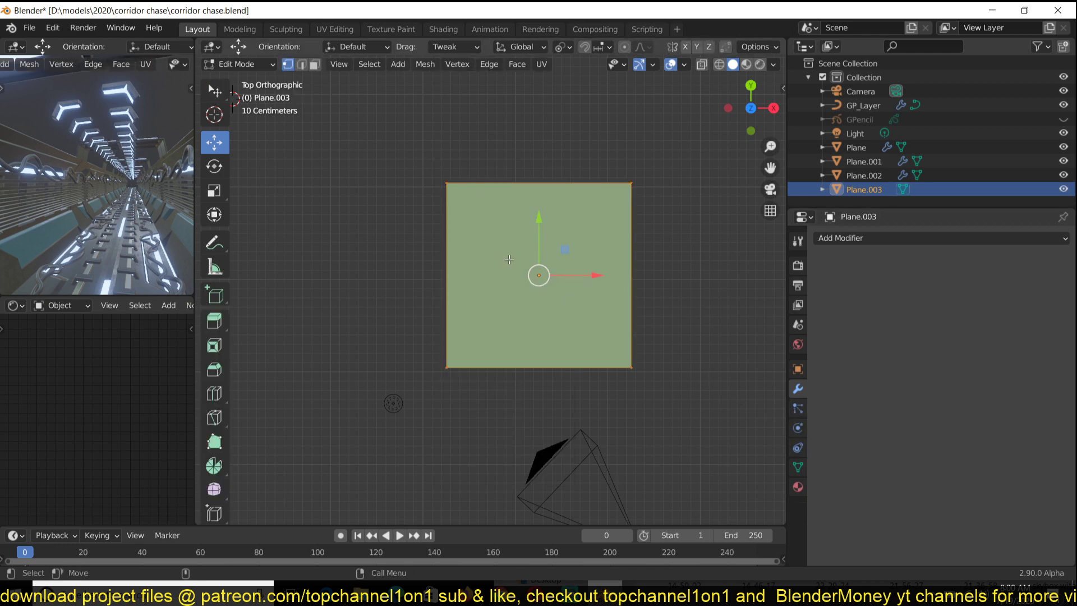
key("x")
key("Escape")
key("x")
key("Escape")
key("x")
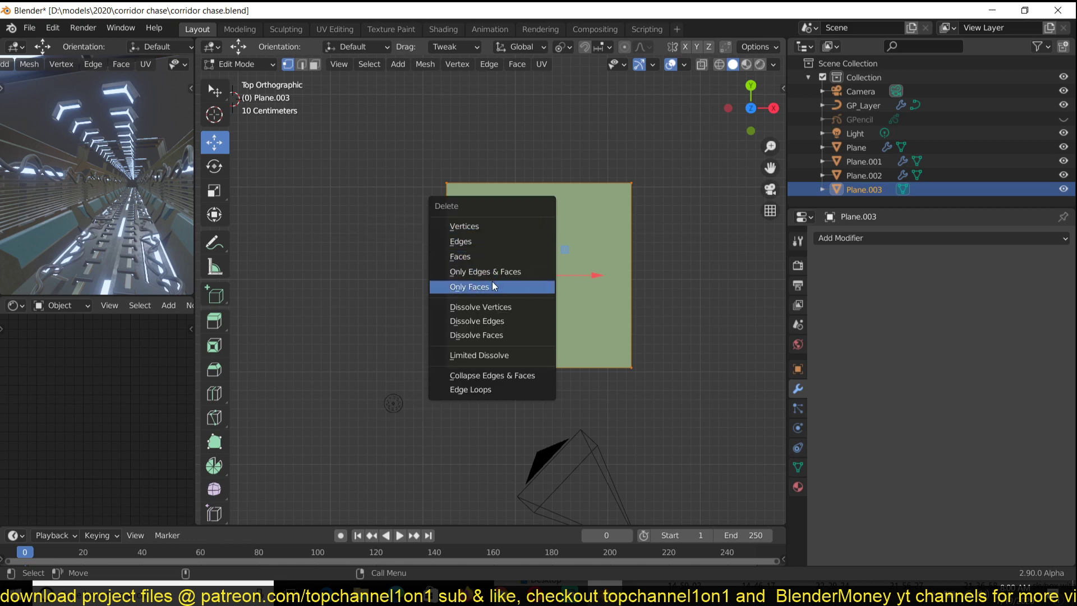
left_click(492, 286)
key("Tab")
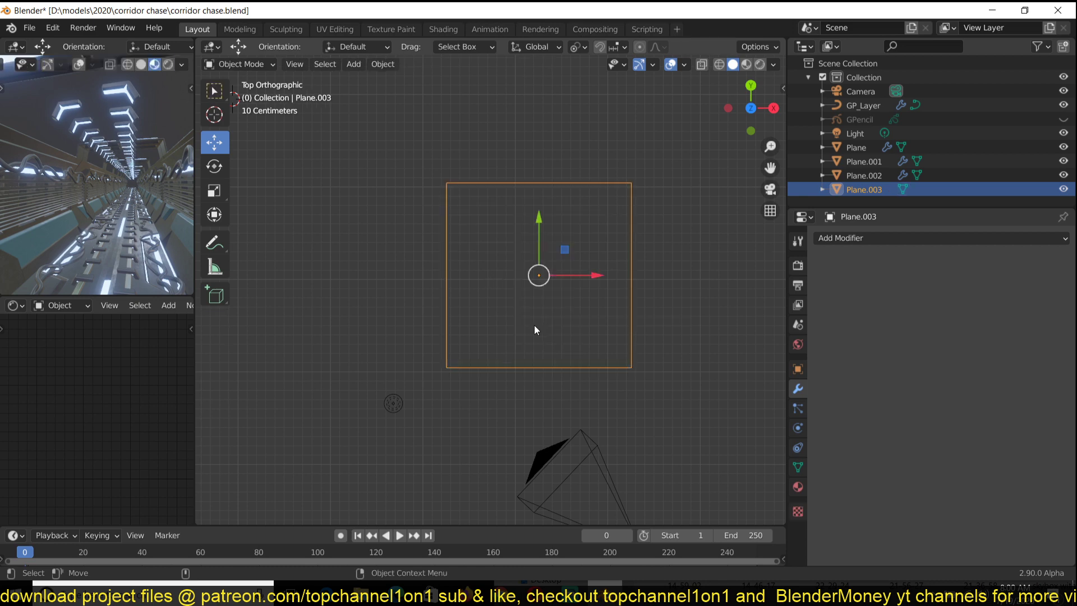
- Raise the square outline upward along Z and return to the top view
middle_click_drag(534, 324, 457, 338)
scroll(457, 333, "down", 5)
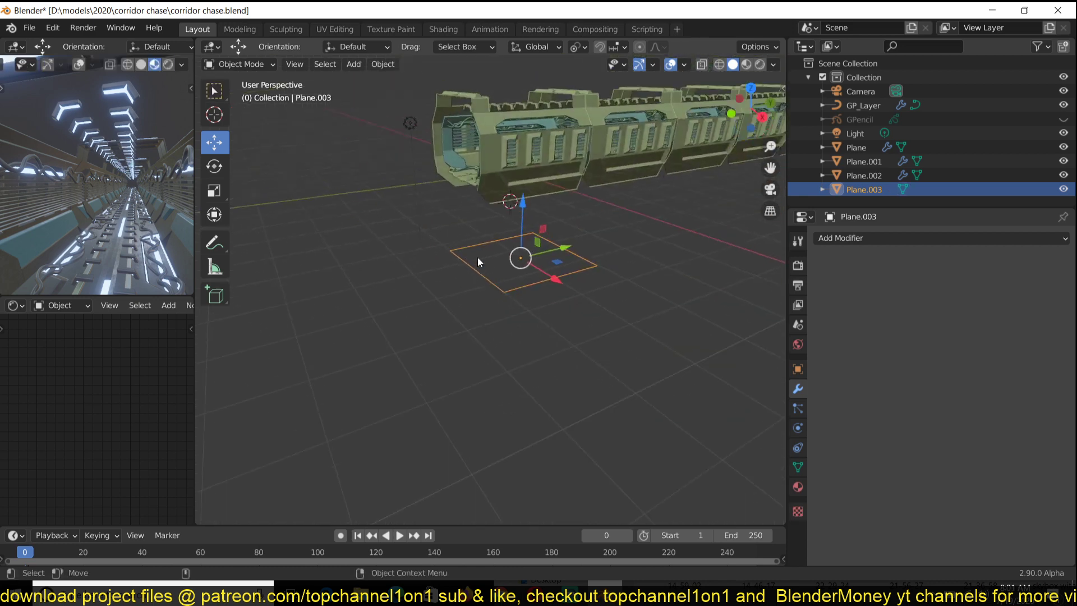
left_click_drag(513, 209, 506, 133)
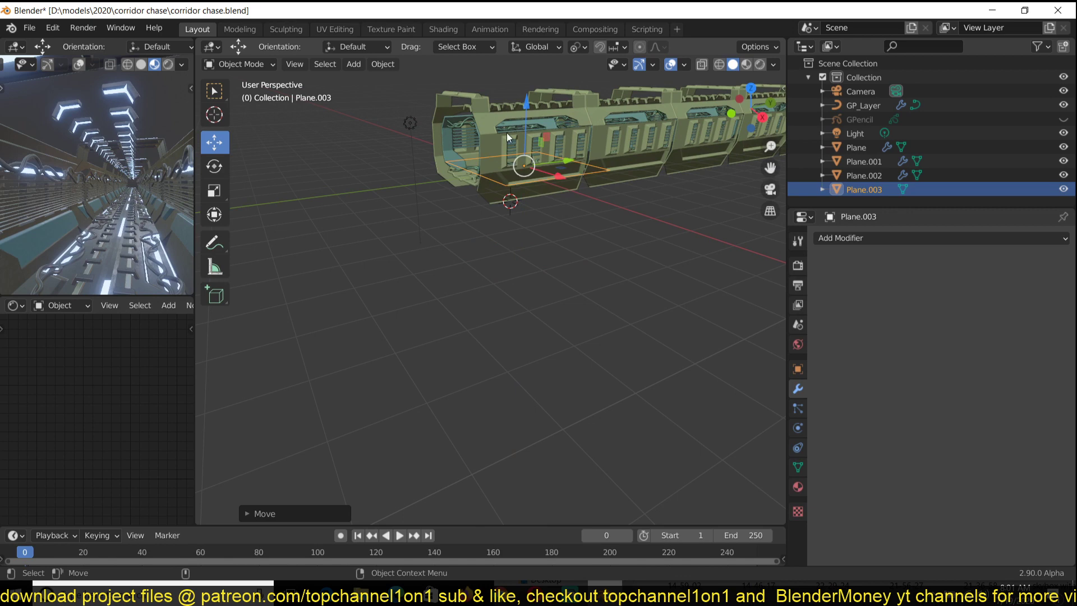
key("KP_7")
scroll(503, 356, "up", 3)
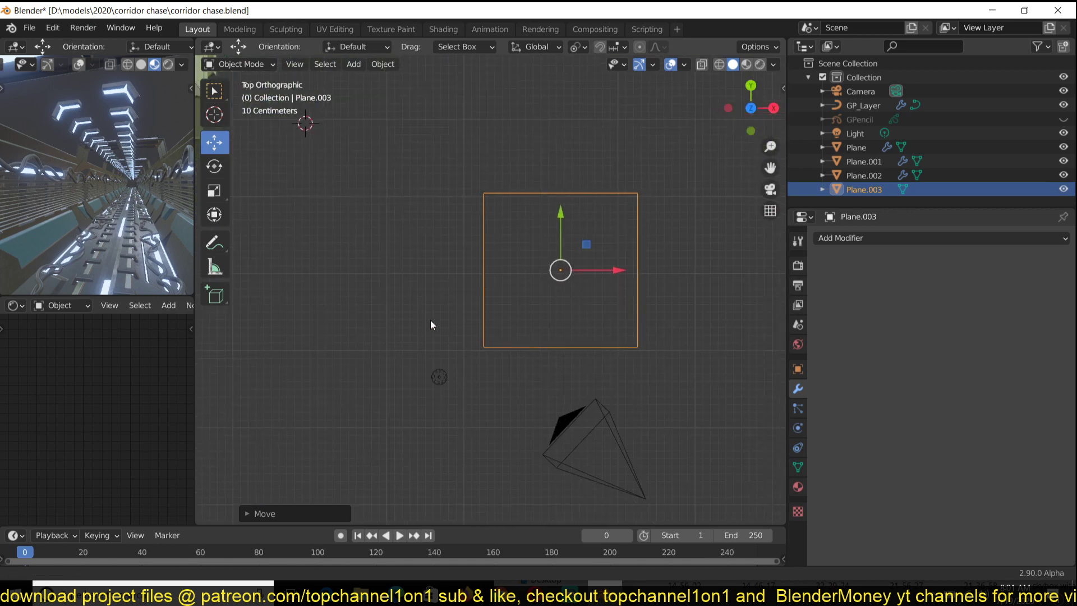
- Select the Light, then Plane.003 as active, and parent them with Ctrl+P Object
left_click(447, 375)
left_click(489, 345)
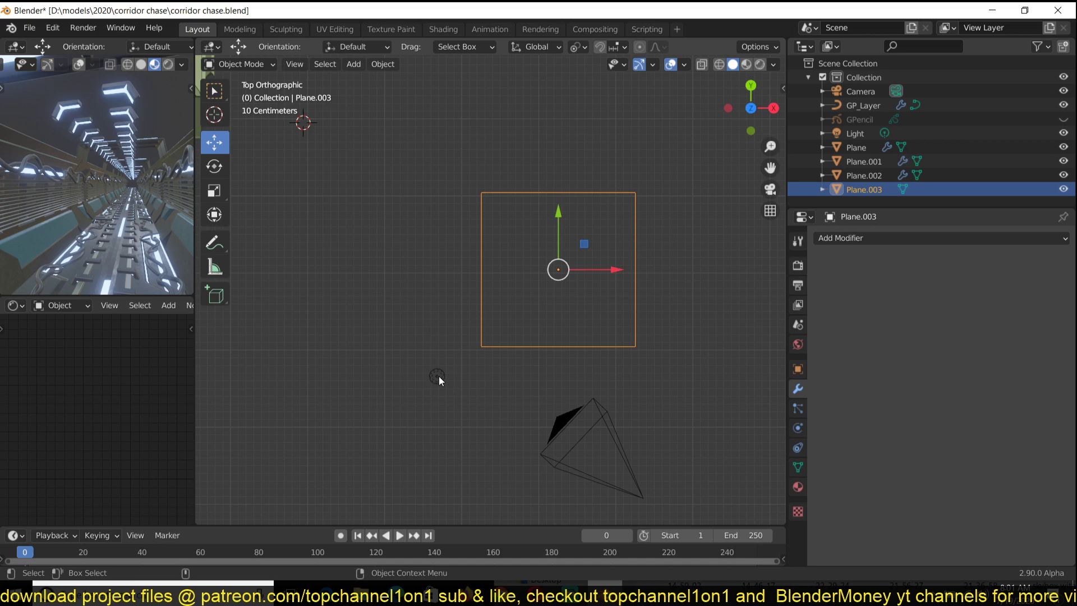
left_click(439, 376)
left_click(505, 352, "shift")
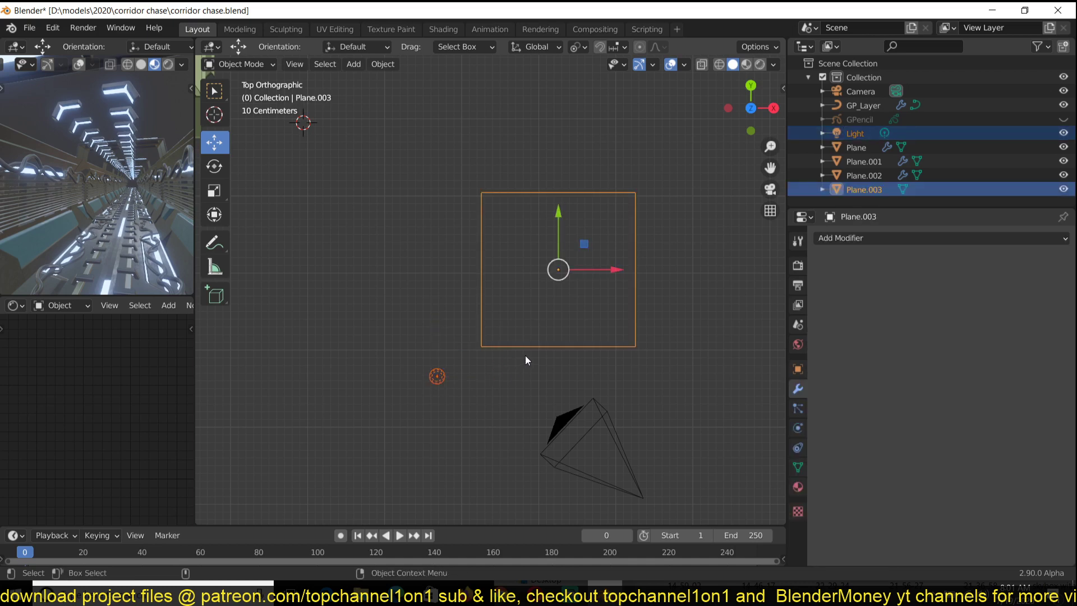
key("ctrl+p")
left_click(525, 355)
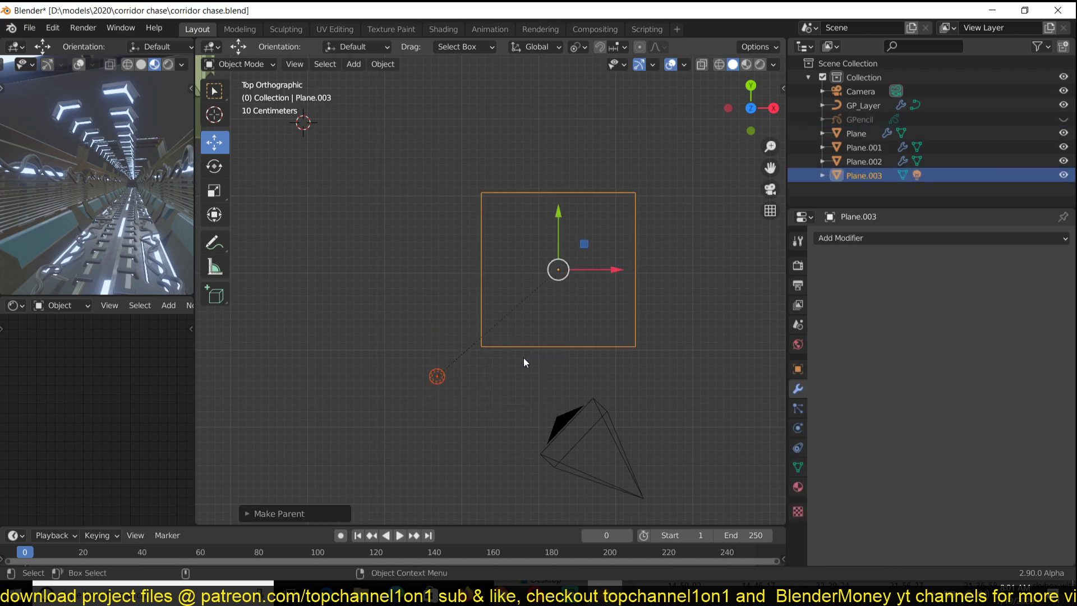
- Move the Light near the plane and set Plane.003's Instancing to Verts
left_click(445, 378)
left_click(437, 376)
scroll(425, 410, "up", 4)
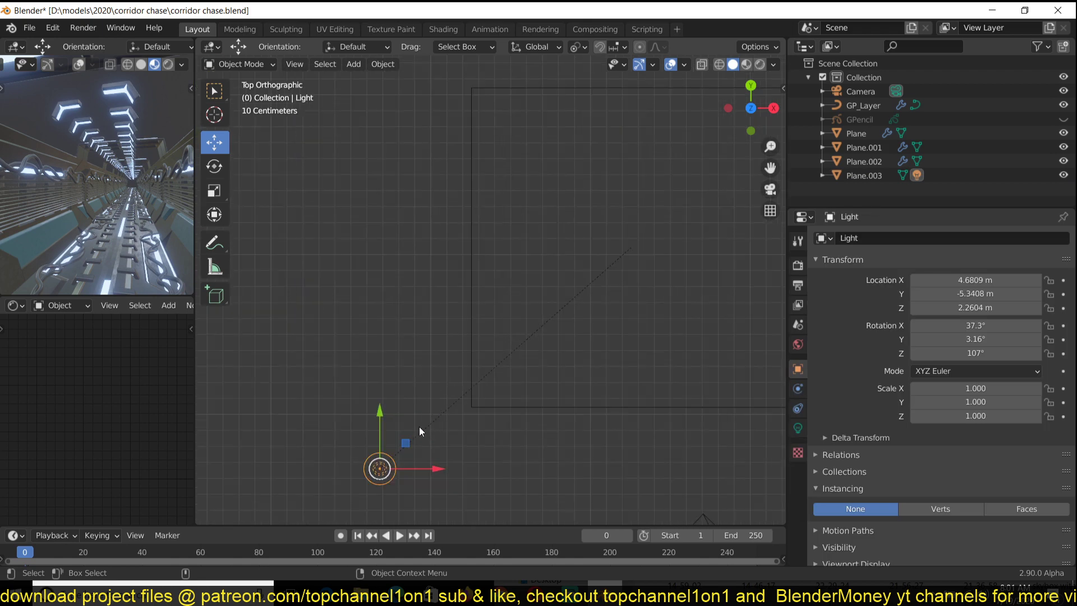
key("g")
left_click(512, 375)
scroll(512, 375, "down", 3)
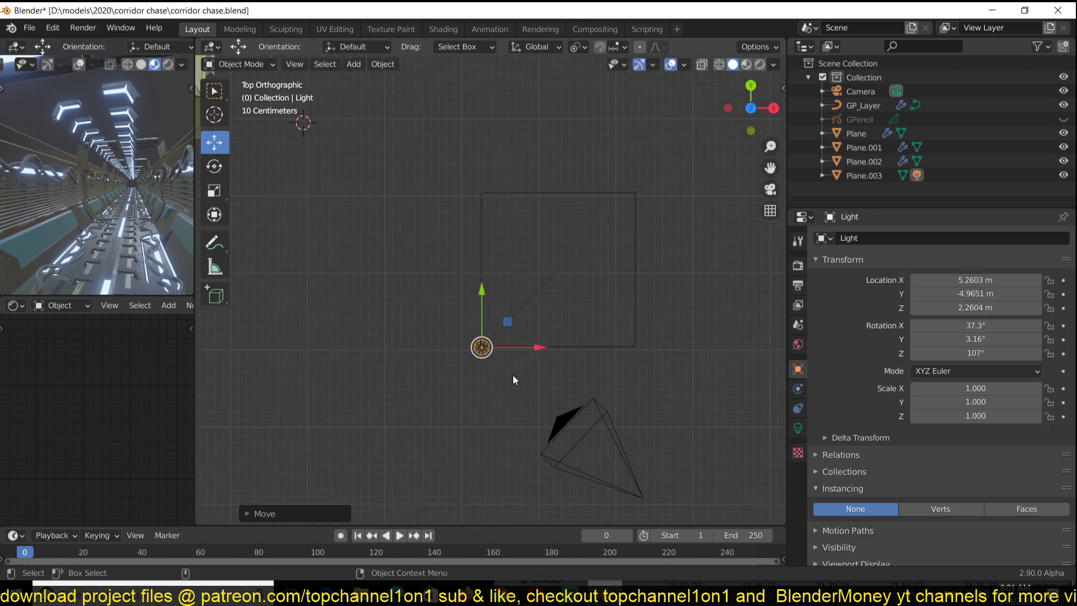
scroll(512, 375, "up", 2)
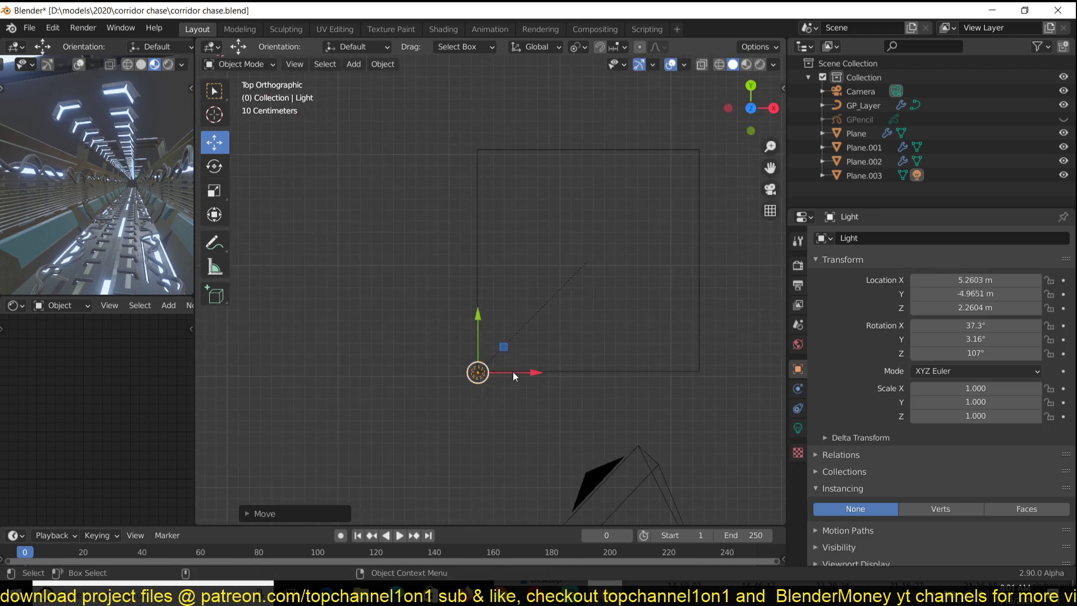
left_click(664, 374)
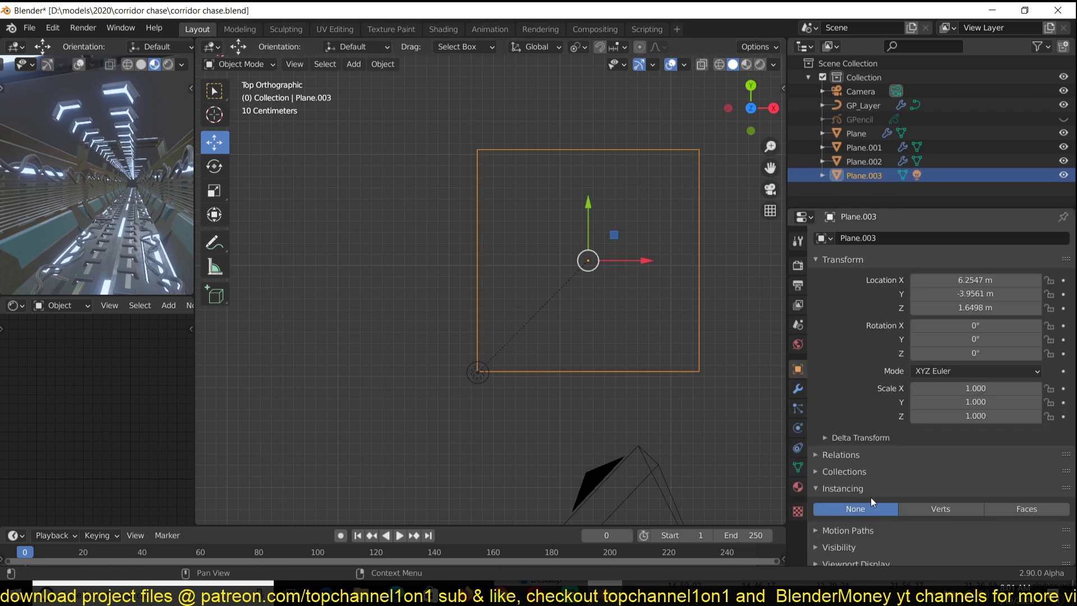
left_click(936, 508)
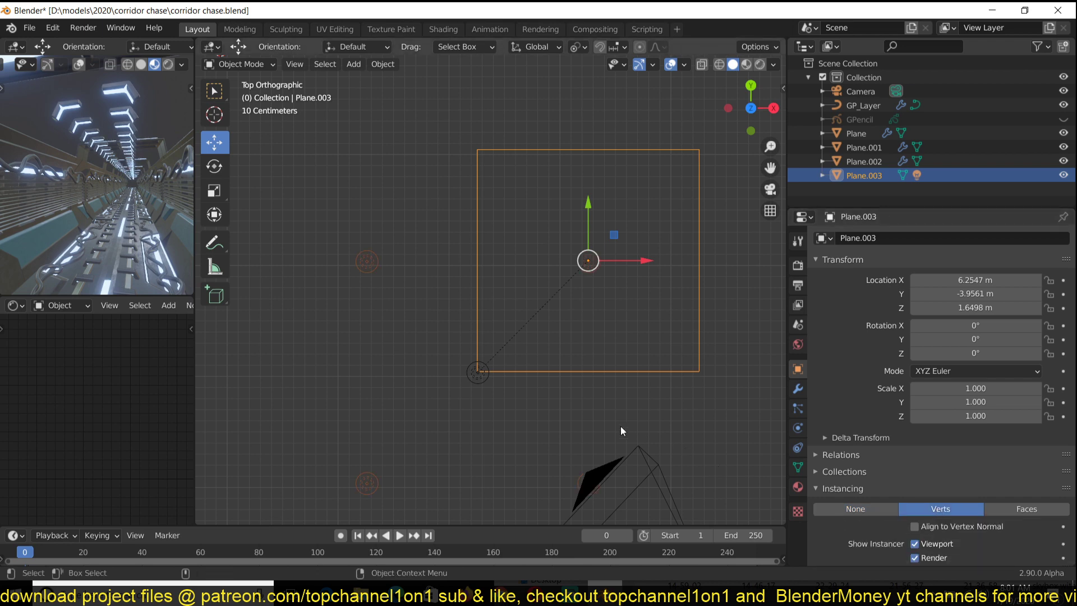
scroll(510, 382, "down", 3)
- Snap the Light to the plane's centre with Selection to Cursor, then reselect Plane.003
left_click(485, 343)
key("g")
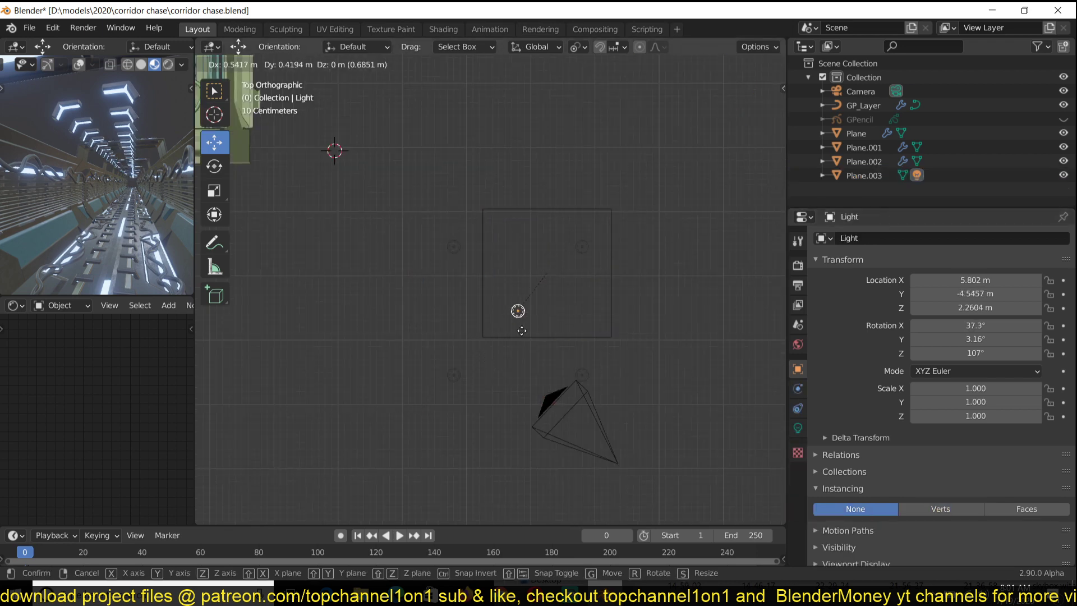
key("Escape")
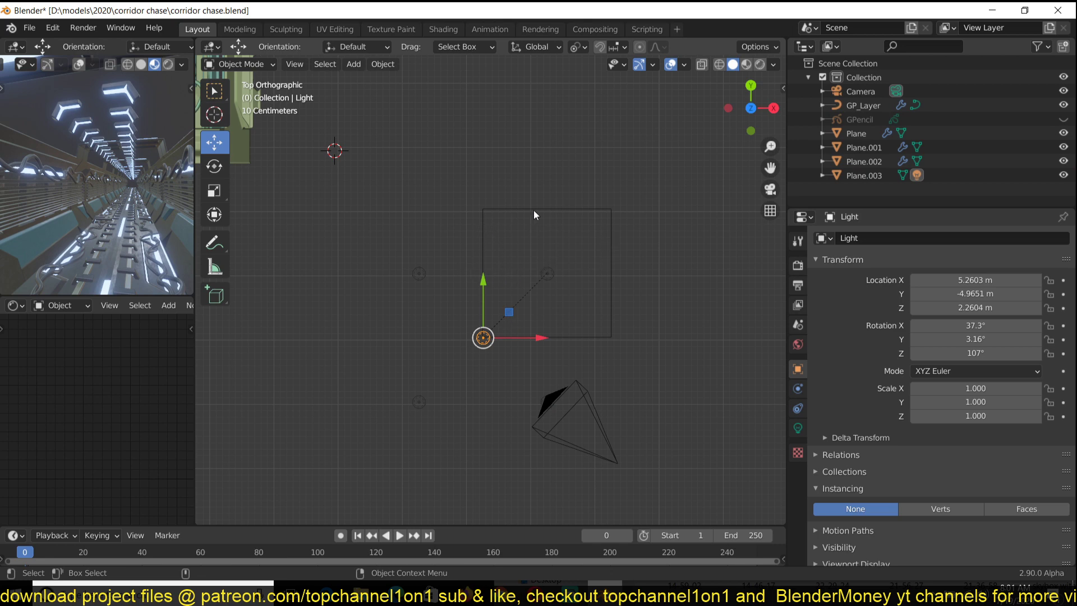
left_click(510, 326)
left_click(487, 340)
left_click(529, 219)
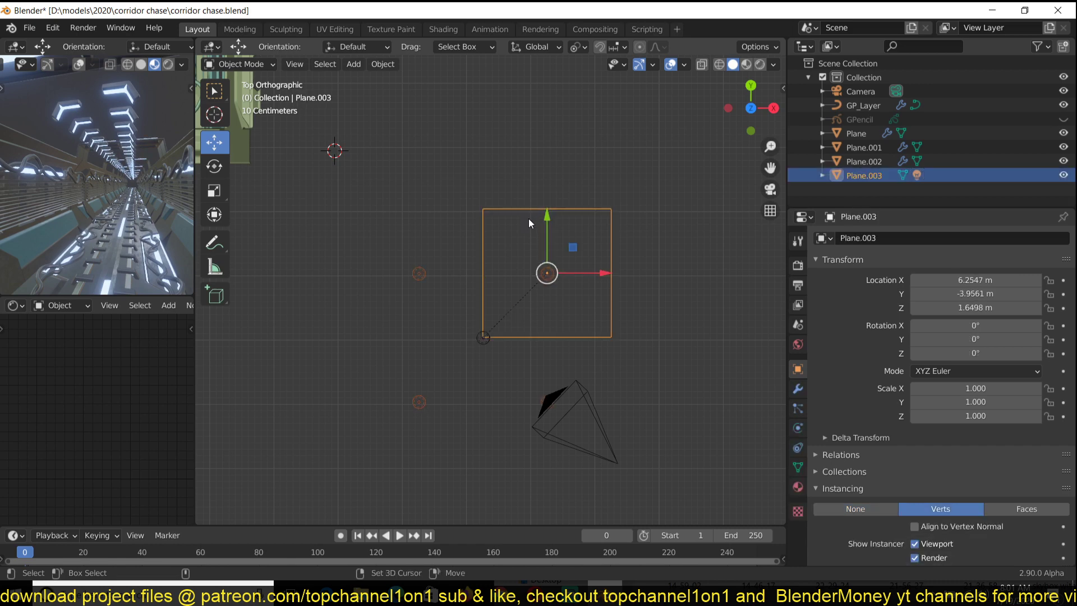
left_click(486, 338)
key("shift+s")
left_click(505, 185)
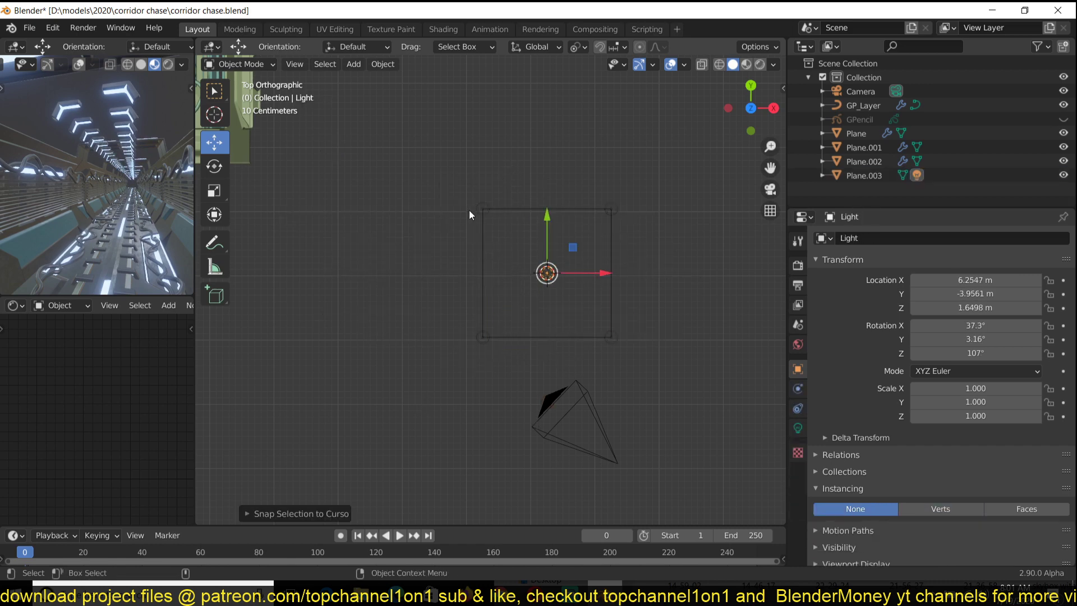
left_click(474, 211)
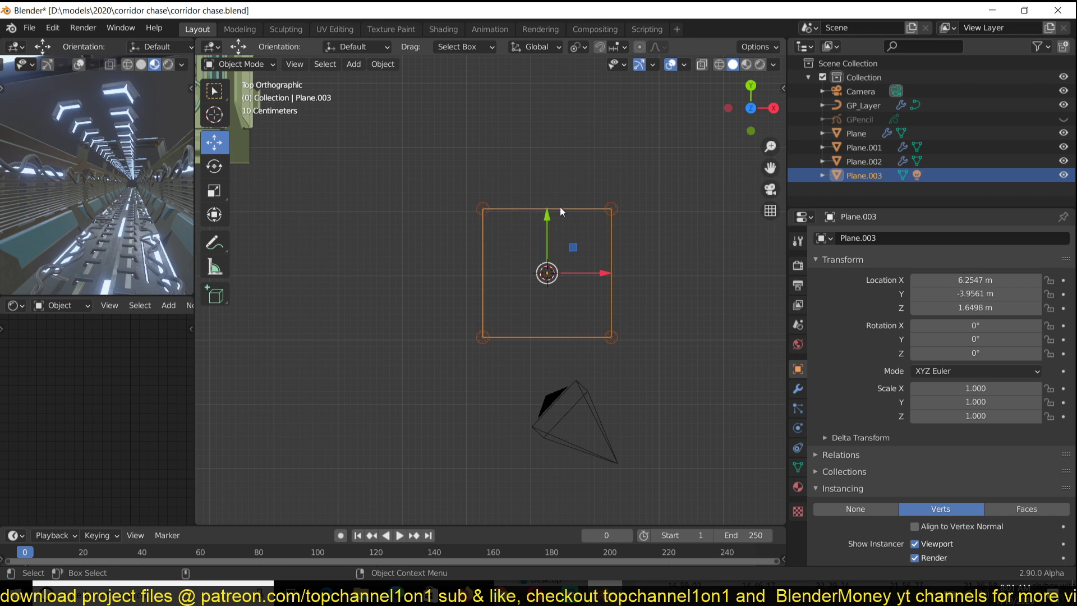
- Add an Array modifier to Plane.003 with Relative Offset Factor X 0 and Y 1
left_click(797, 389)
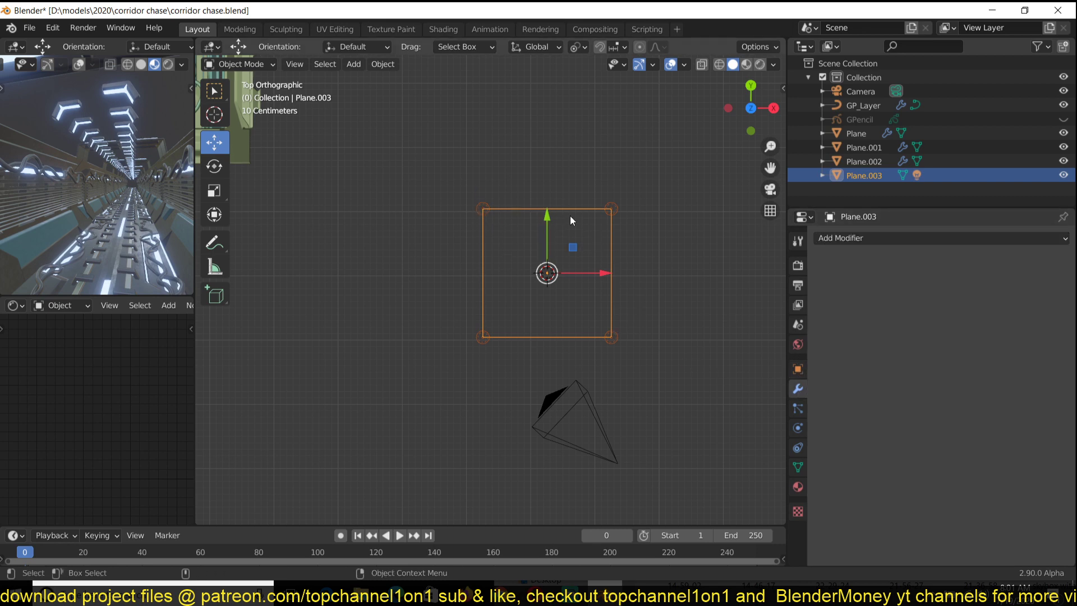
middle_click_drag(540, 224, 505, 264)
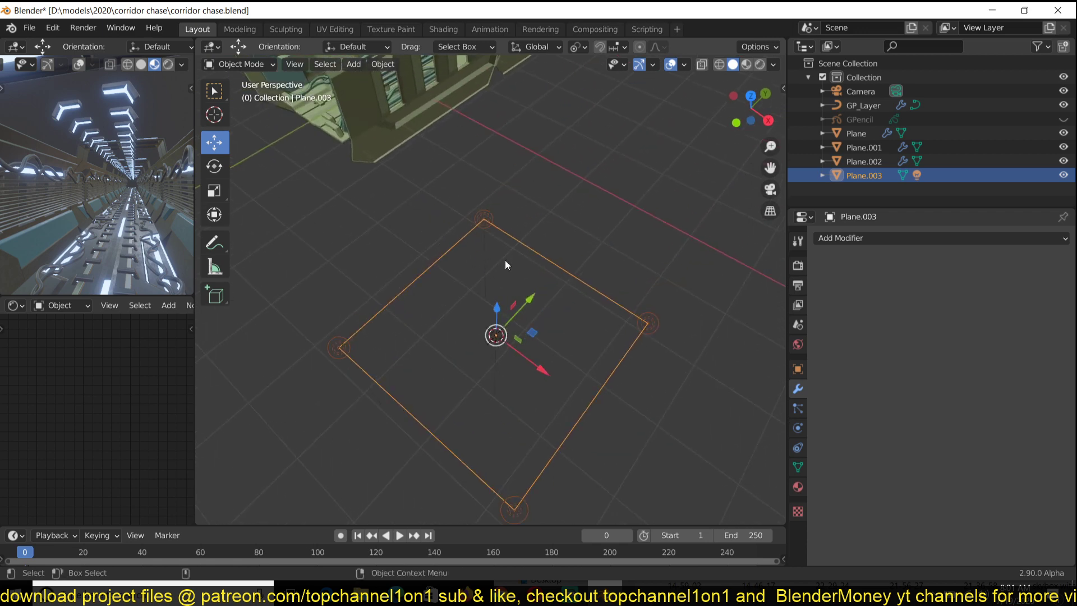
left_click(867, 238)
left_click(840, 269)
scroll(681, 312, "down", 3)
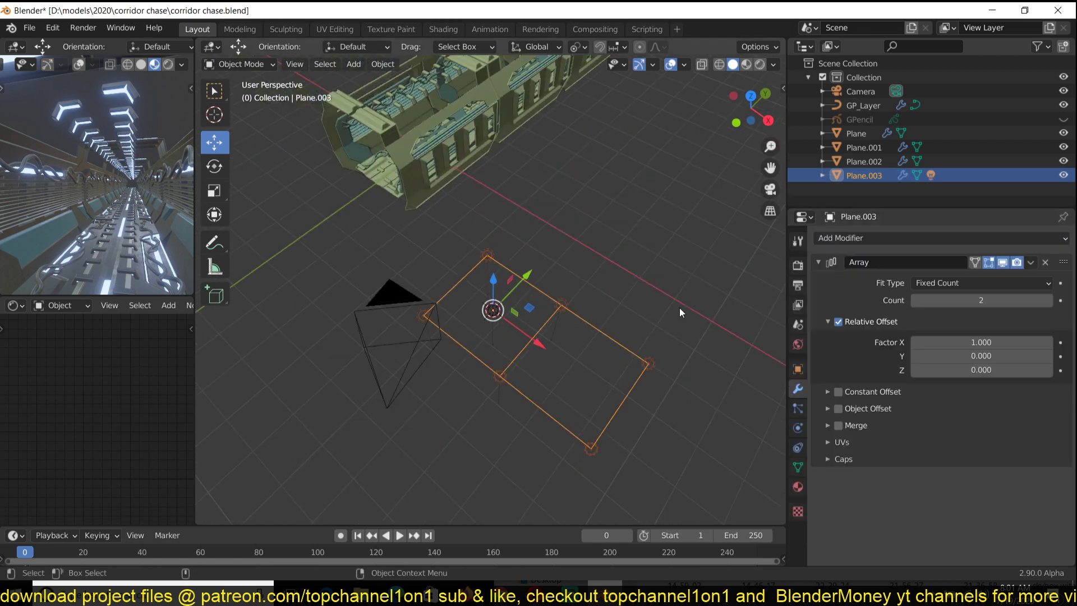
left_click(926, 356)
type("1")
key("Return")
left_click(980, 342)
type("0")
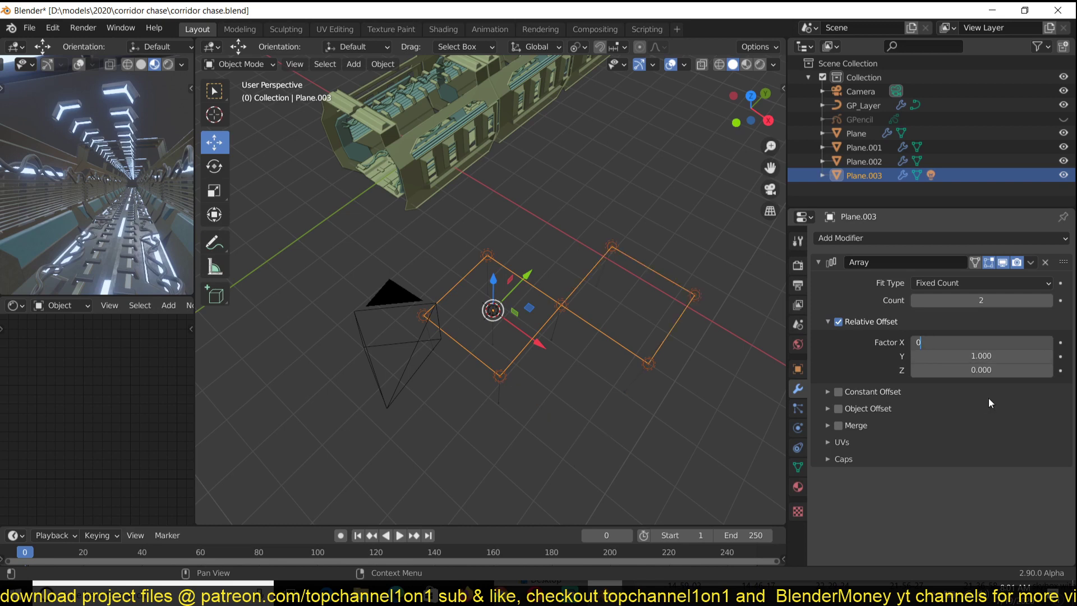
key("Return")
- Raise the array Count to 9 and collapse the Array modifier panel
middle_click_drag(707, 355, 536, 264)
left_click(486, 304)
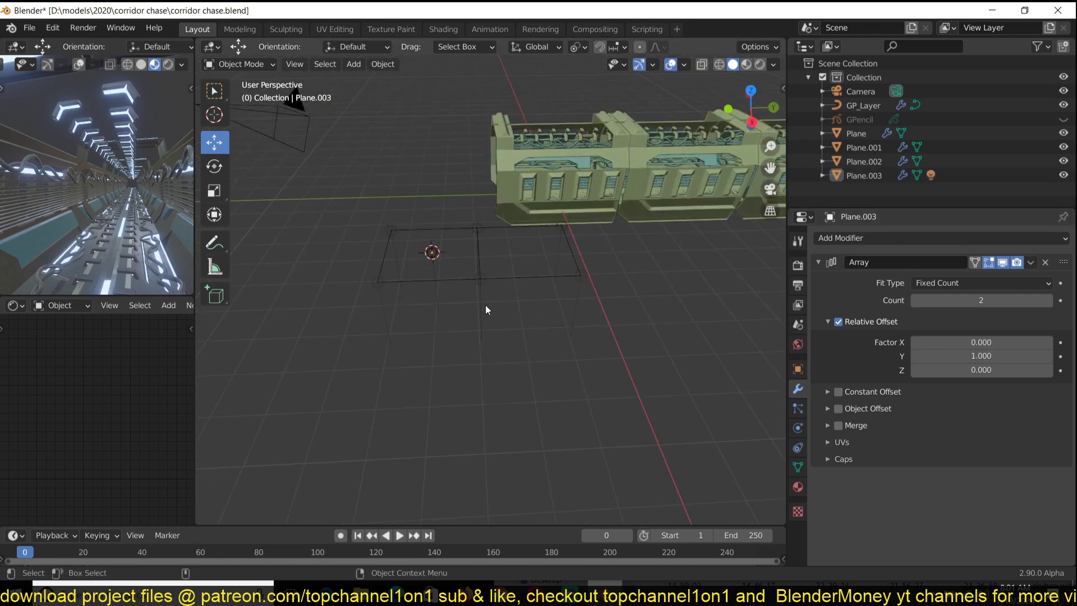
left_click(456, 278)
left_click(1048, 300)
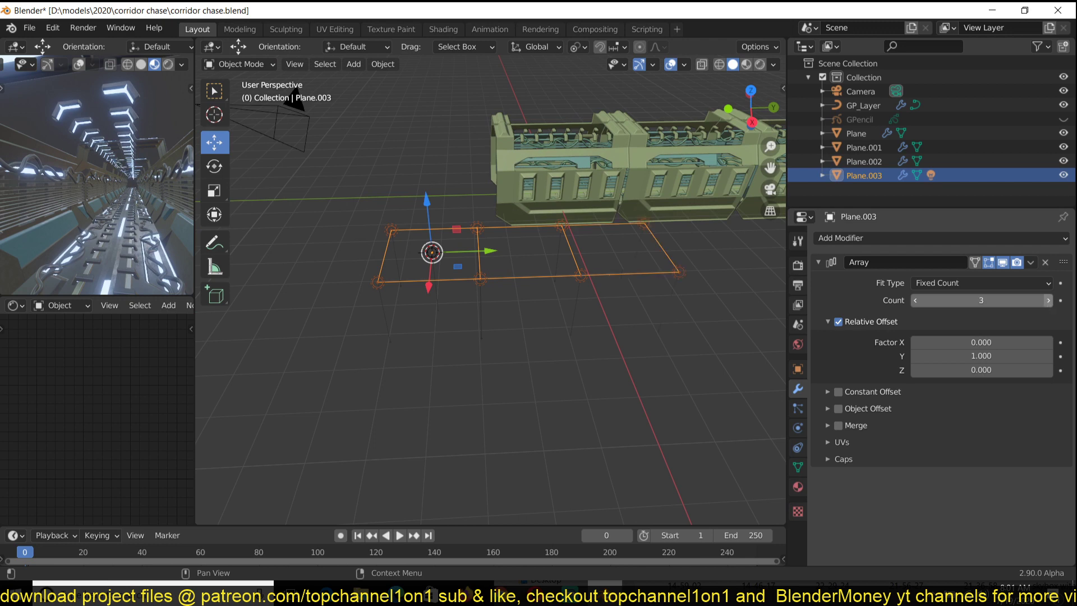
left_click(1048, 300)
left_click(1047, 300)
left_click(1048, 300)
left_click(1048, 300)
left_click(1048, 300)
left_click(1047, 300)
middle_click_drag(357, 229, 403, 269)
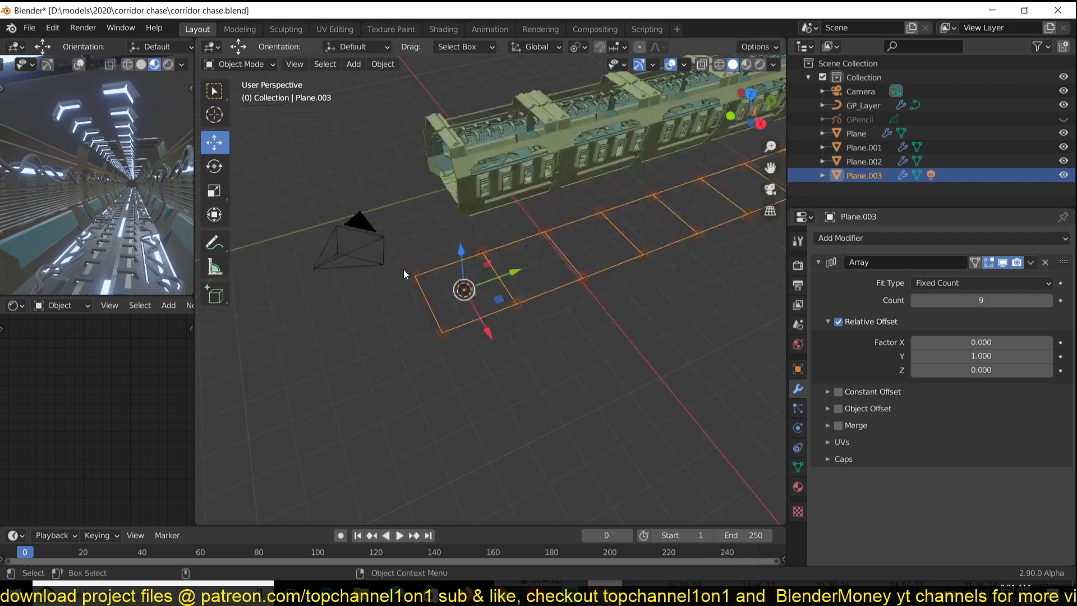
scroll(497, 282, "up", 2)
middle_click_drag(497, 282, 463, 245)
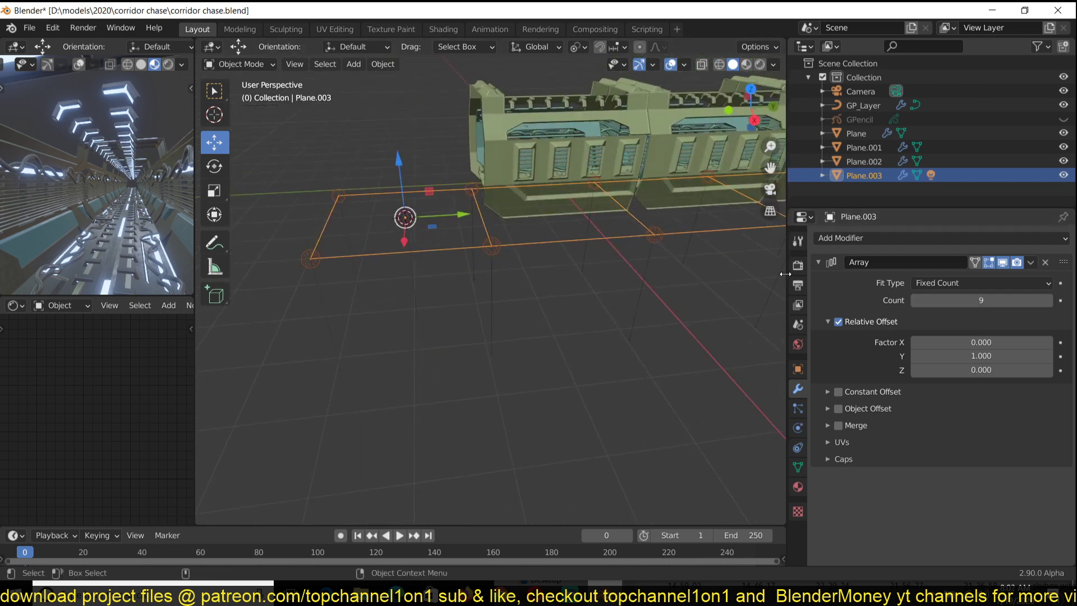
left_click(818, 262)
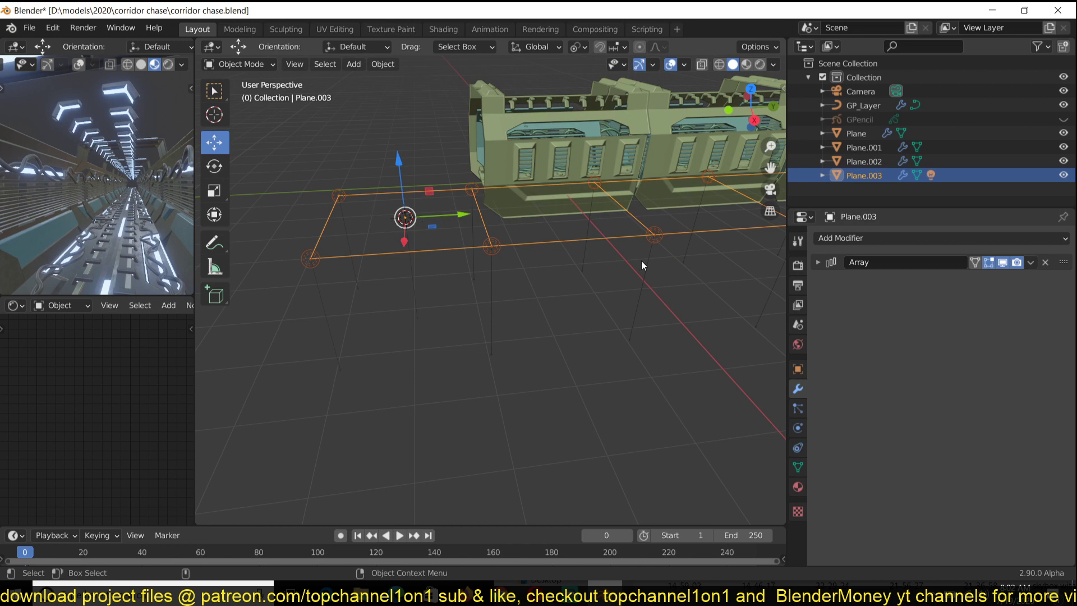
left_click(892, 238)
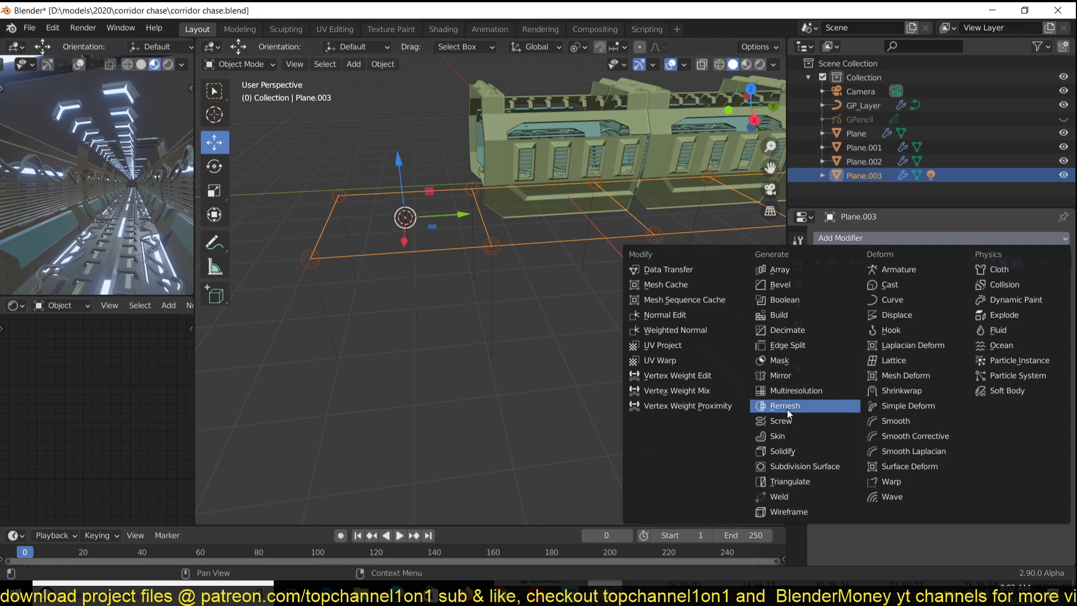
- Add a Simple Deform modifier and switch its mode from Twist to Bend
left_click(912, 405)
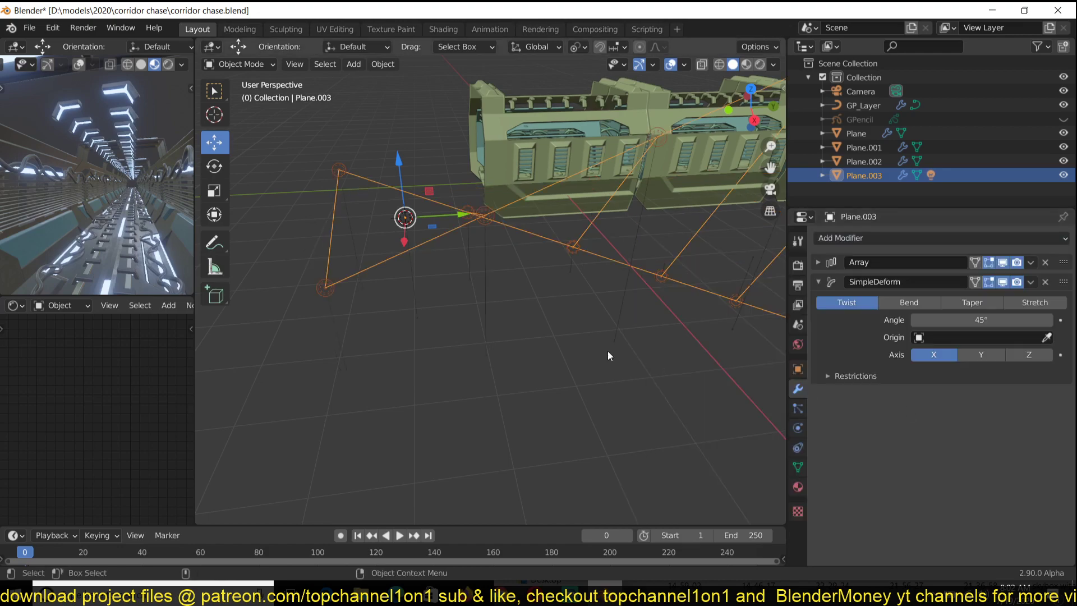
middle_click_drag(608, 351, 503, 237)
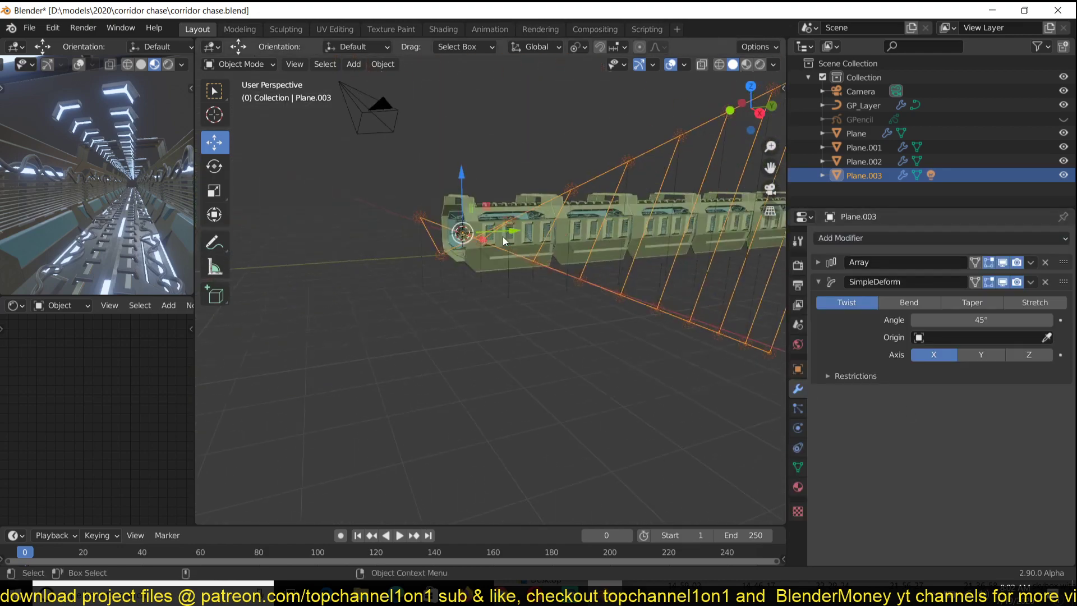
left_click(933, 307)
middle_click_drag(645, 291, 629, 330)
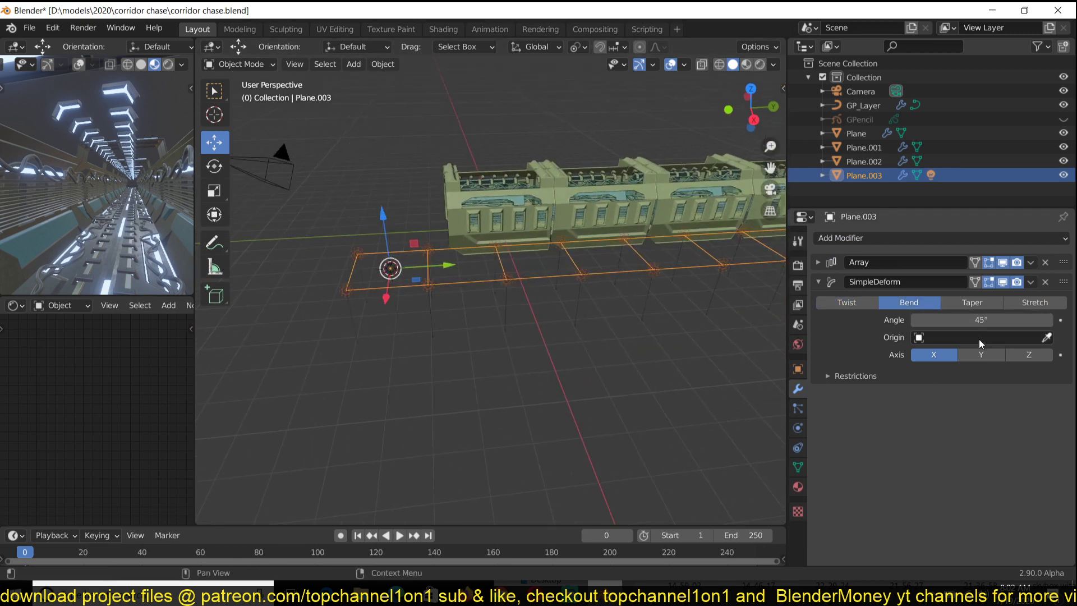
- Try the Y and Z axes, then set the bend angle to 85° around X
left_click(981, 354)
left_click_drag(980, 319, 1004, 320)
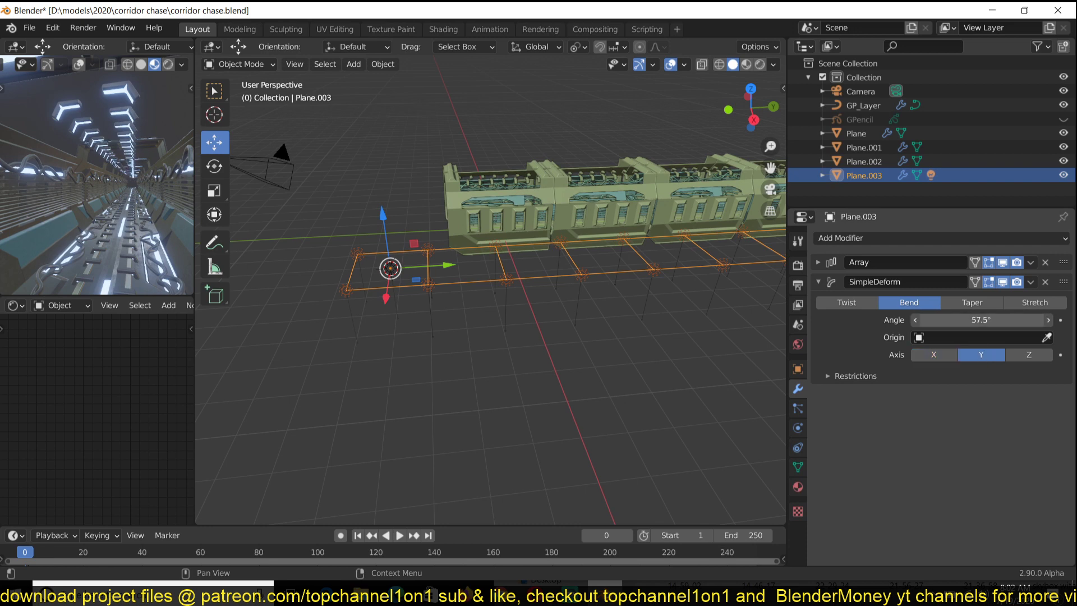
left_click(1028, 354)
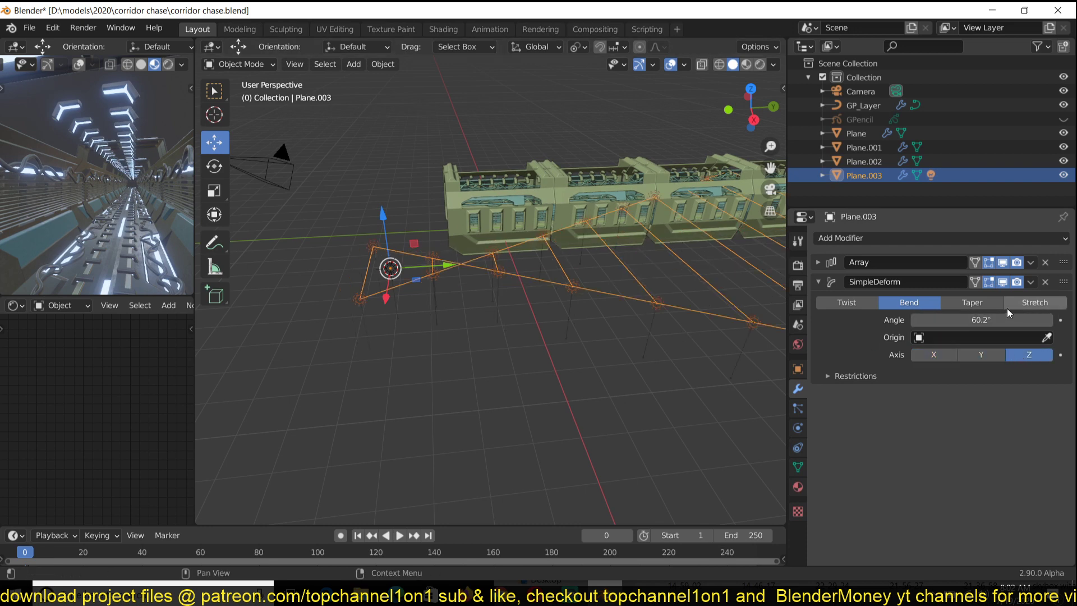
left_click_drag(925, 320, 954, 320)
left_click(931, 354)
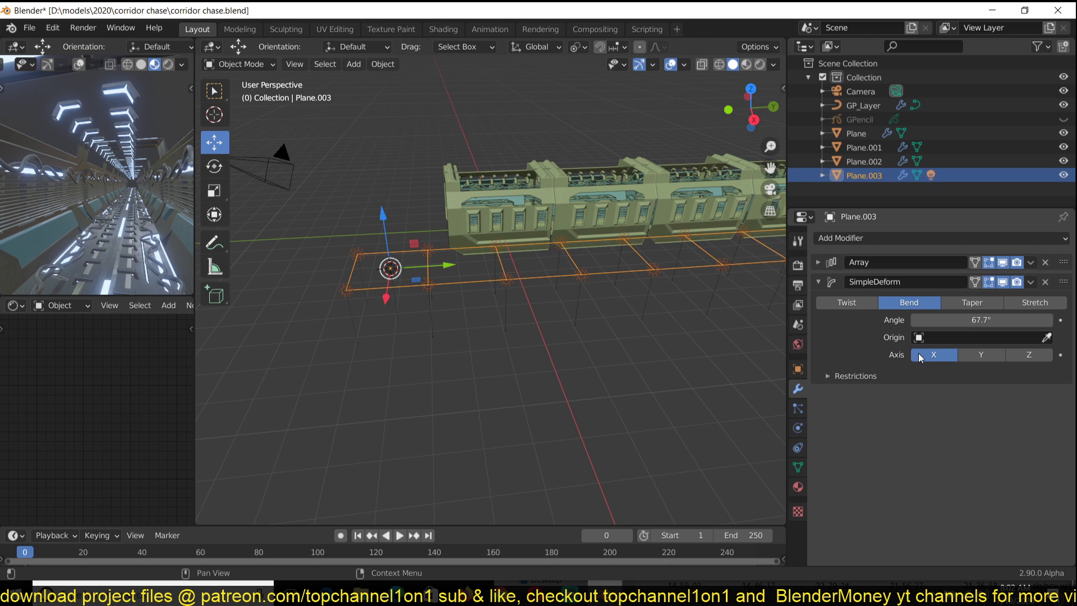
middle_click_drag(662, 291, 746, 297)
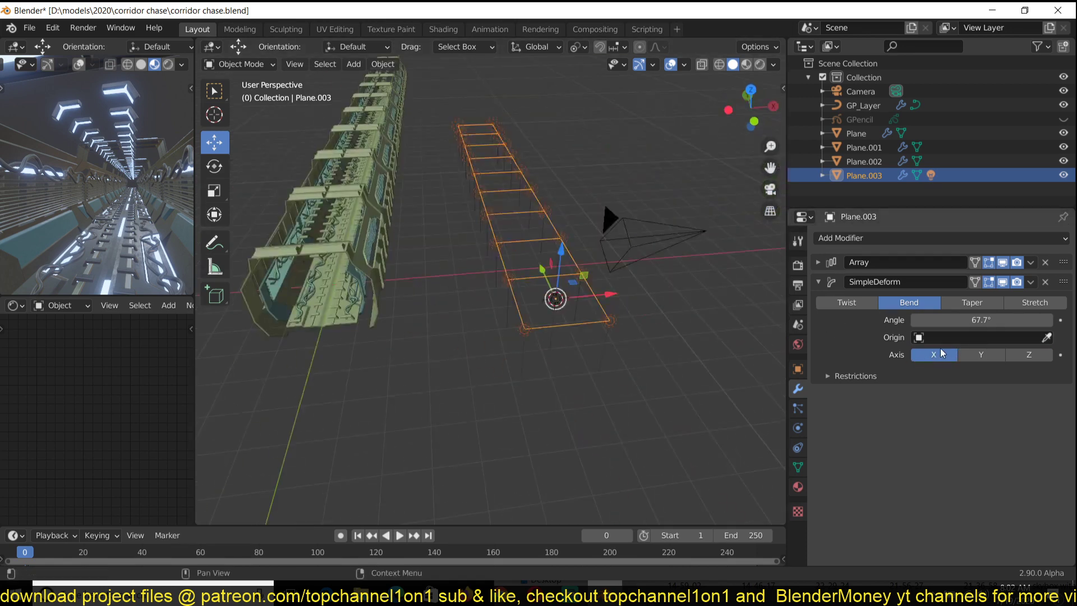
left_click_drag(1035, 320, 1036, 319)
left_click(1029, 355)
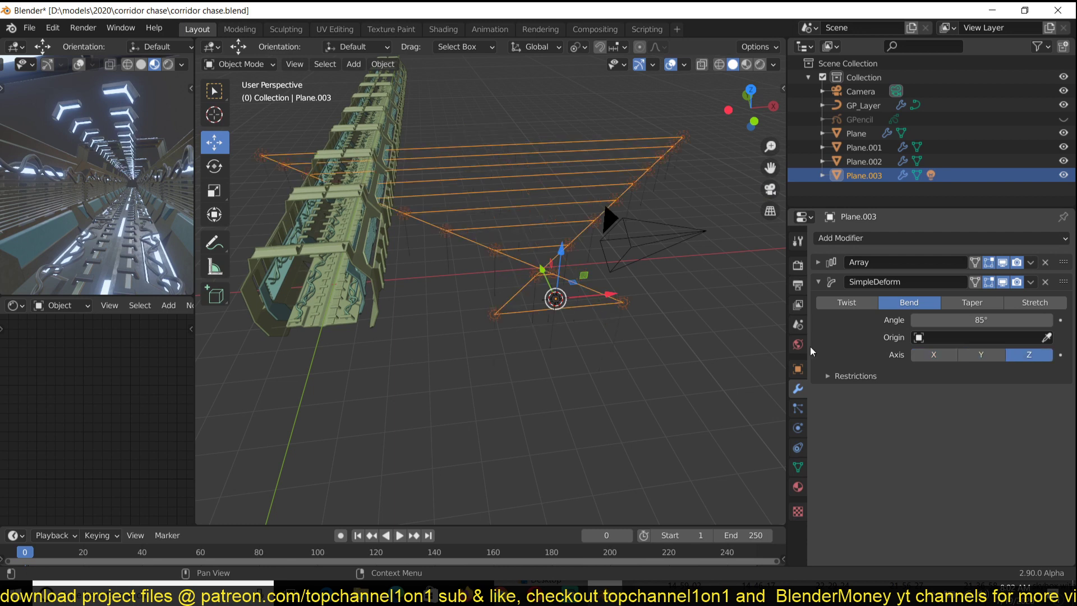
left_click(934, 354)
key("shift+s")
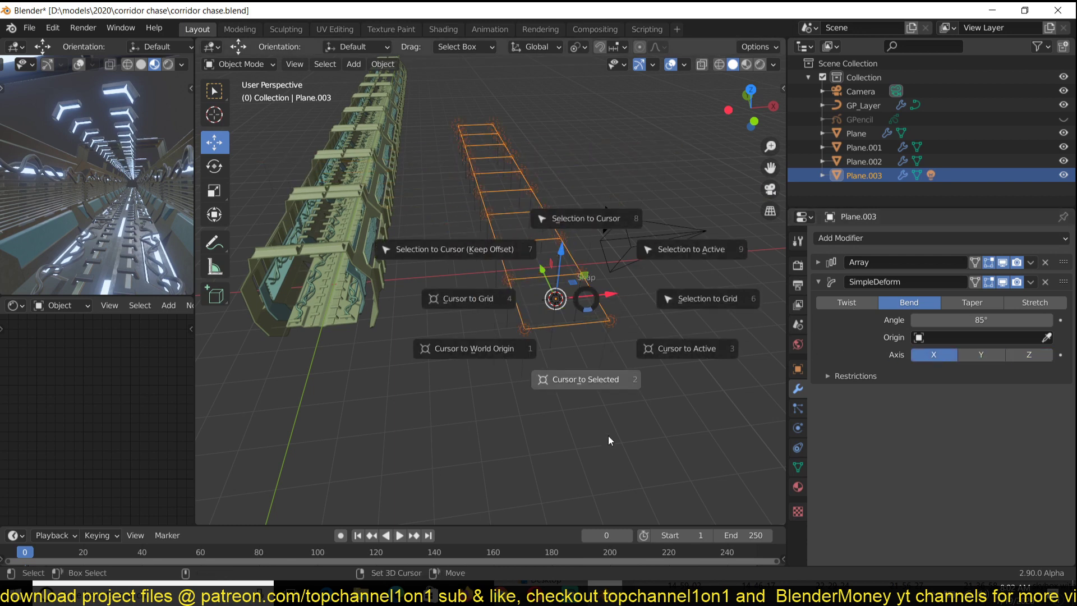
left_click(607, 445)
key("shift+a")
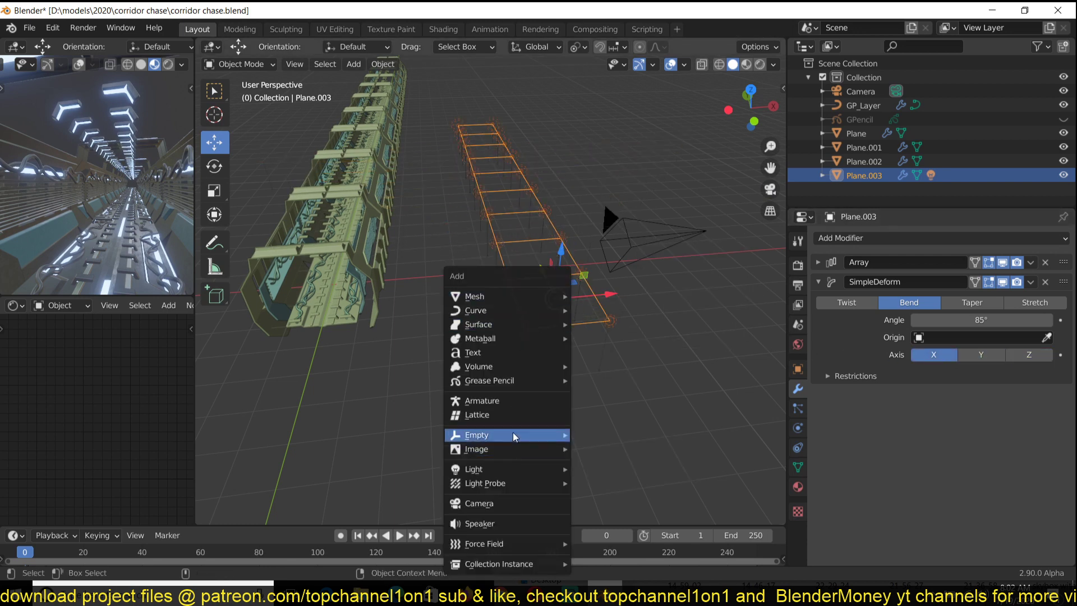
mouse_move(519, 436)
left_click(633, 446)
key("g")
key("z")
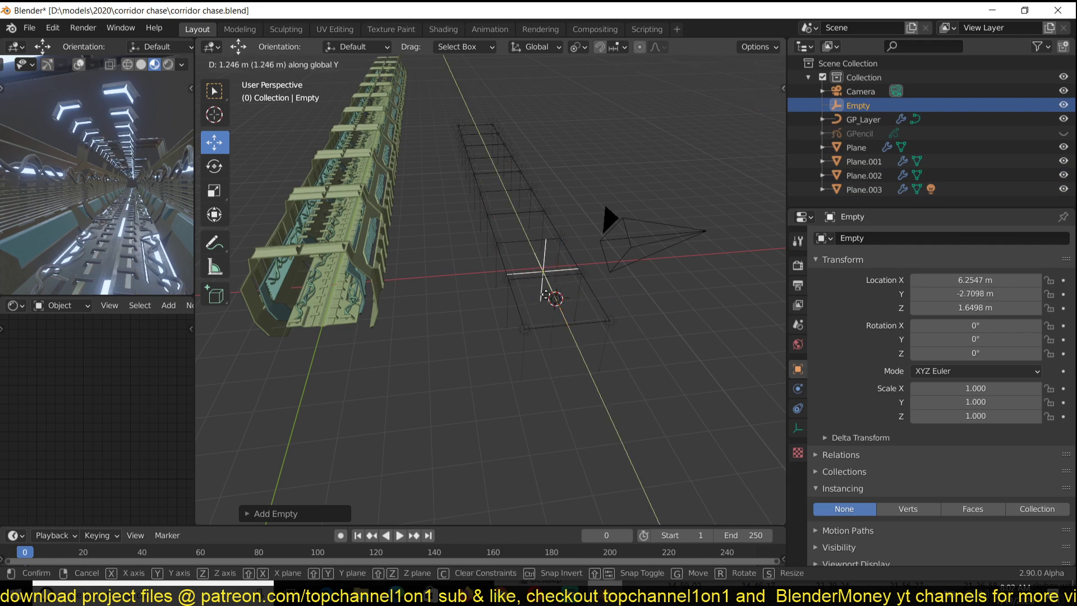
left_click(582, 324)
left_click(582, 324)
left_click(1047, 337)
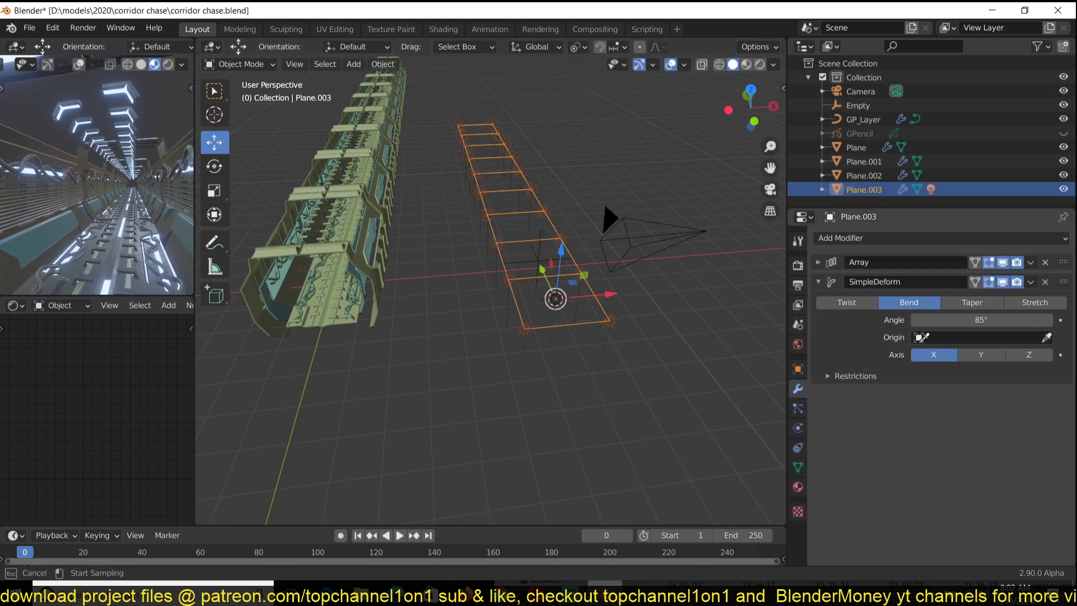
left_click(541, 264)
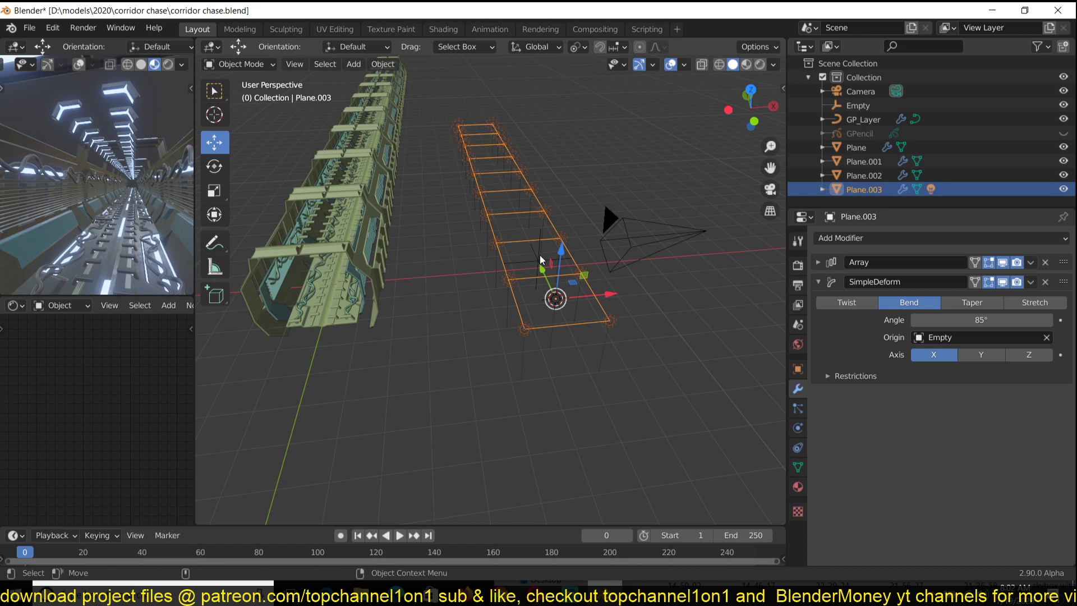
left_click(542, 259)
key("r")
key("x")
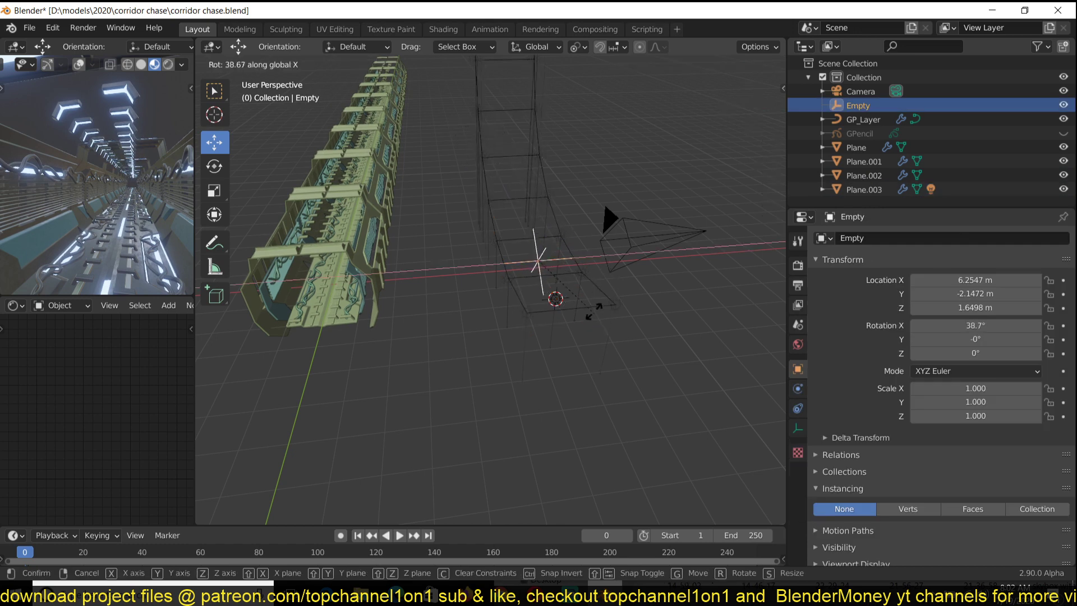
key("Return")
middle_click_drag(359, 281, 524, 308)
scroll(524, 307, "up", 4)
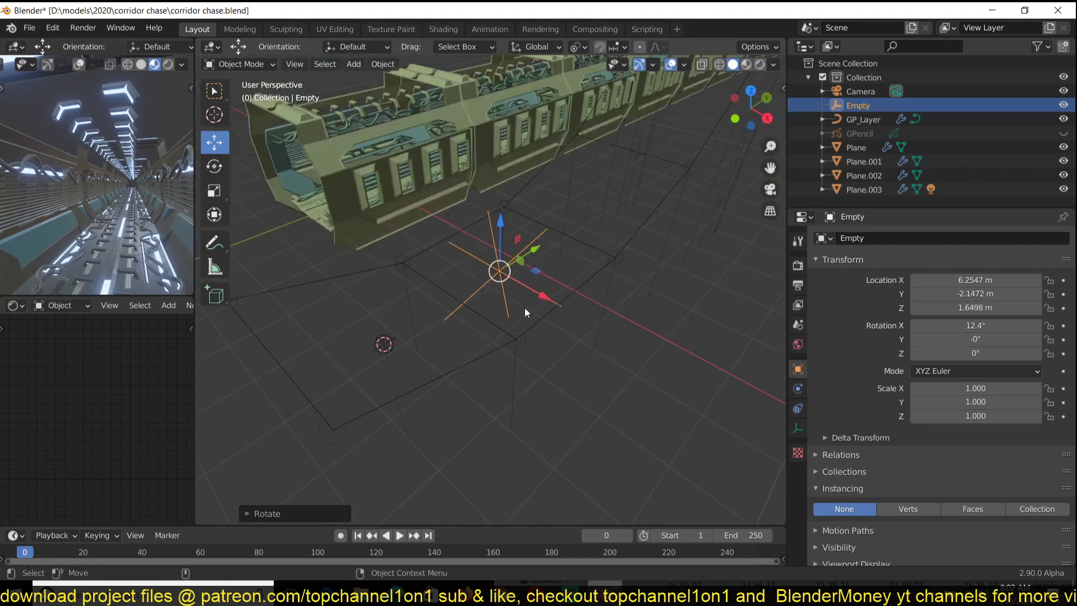
key("Delete")
left_click(500, 331)
- In top view, move Plane.003 over the corridor and return to perspective
key("KP_7")
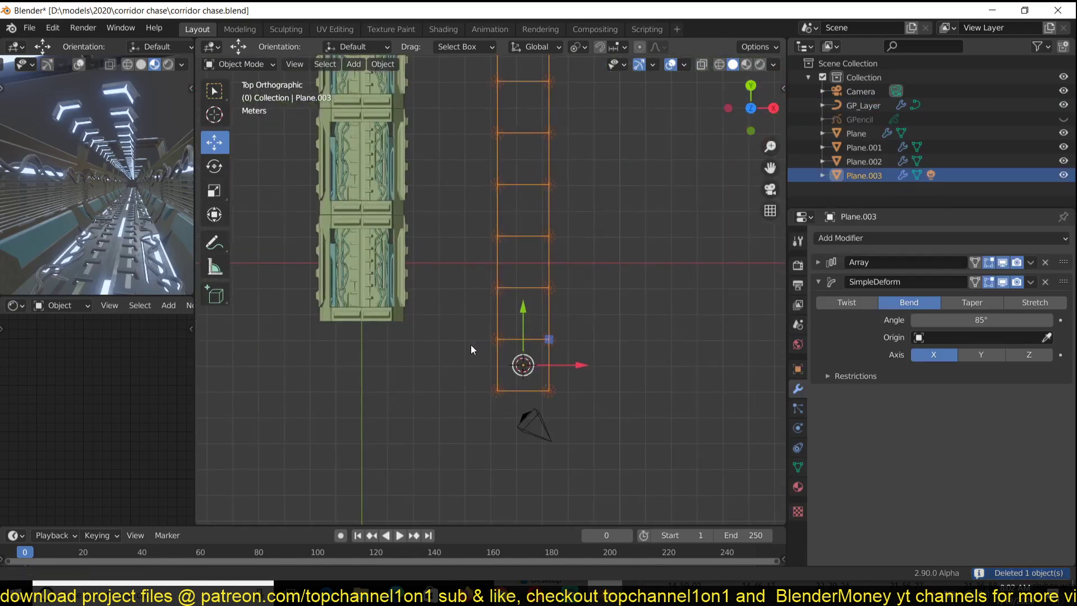
scroll(483, 353, "up", 2)
key("g")
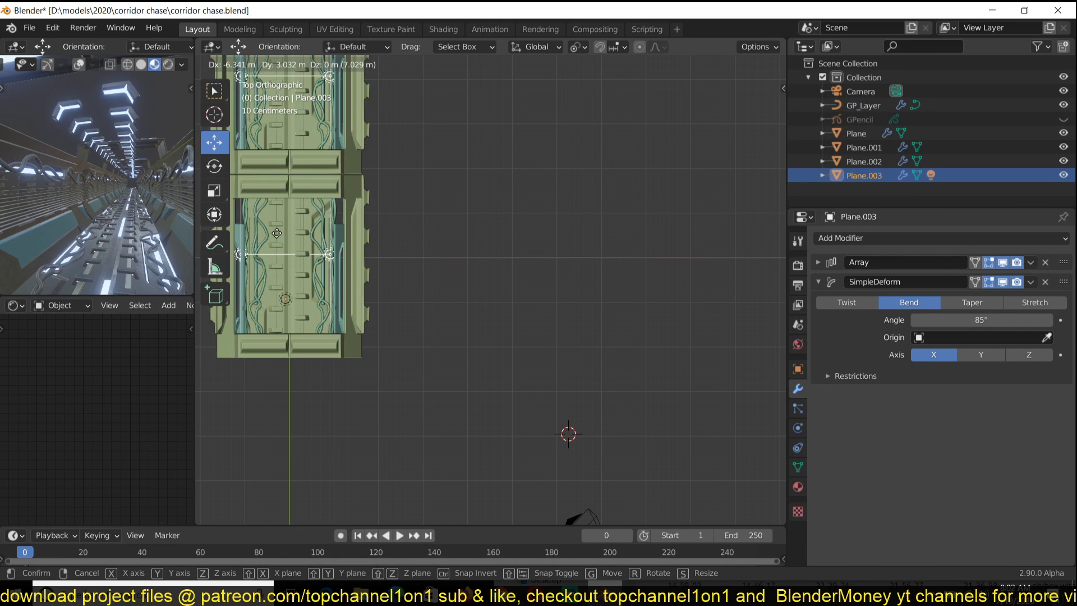
left_click(268, 229)
middle_click_drag(268, 229, 577, 208)
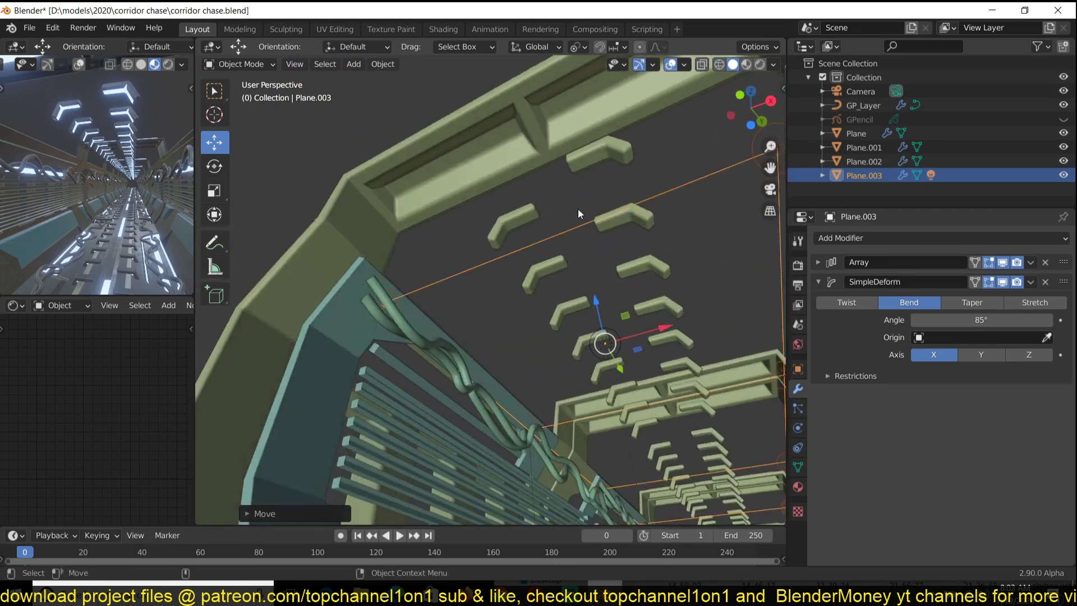
middle_click_drag(496, 210, 689, 310)
- Twice start scaling the plane's mesh along X in Edit Mode, cancelling each time
key("Tab")
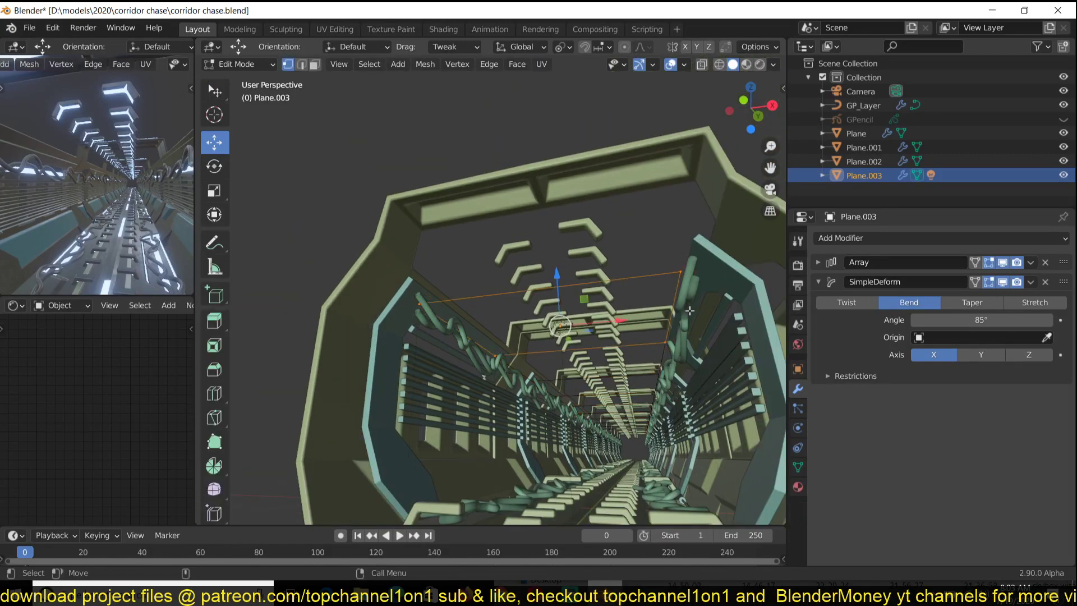
key("s")
key("x")
key("Escape")
key("Tab")
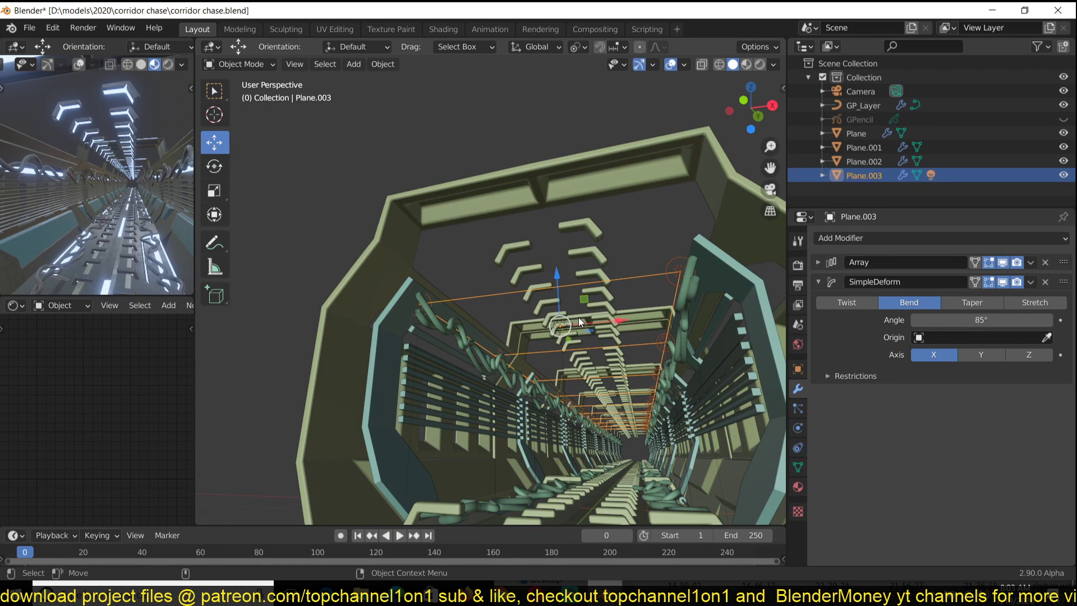
scroll(573, 332, "up", 1)
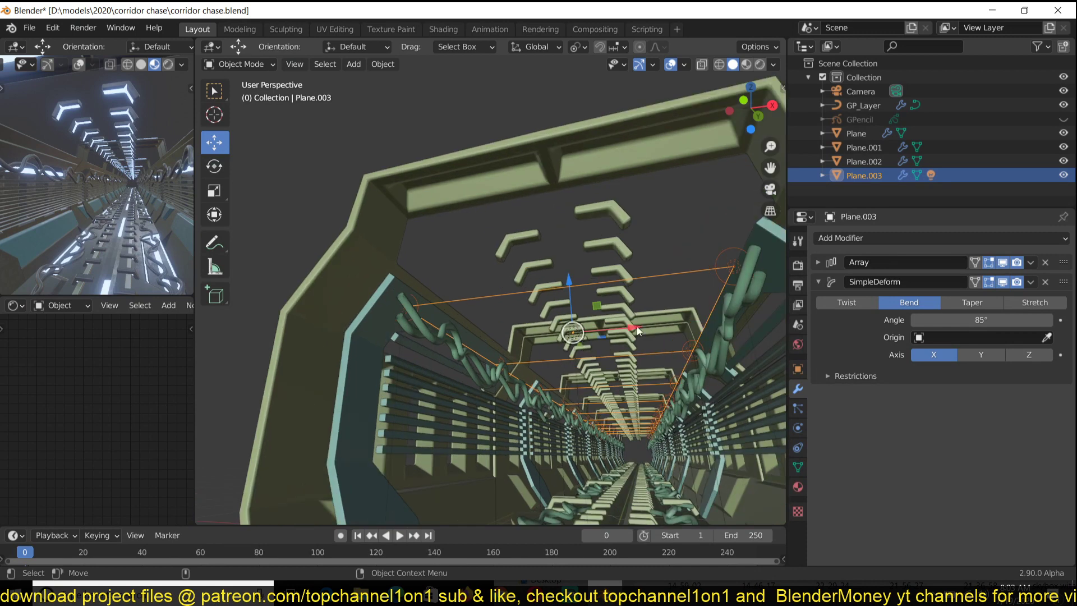
key("Tab")
key("s")
key("x")
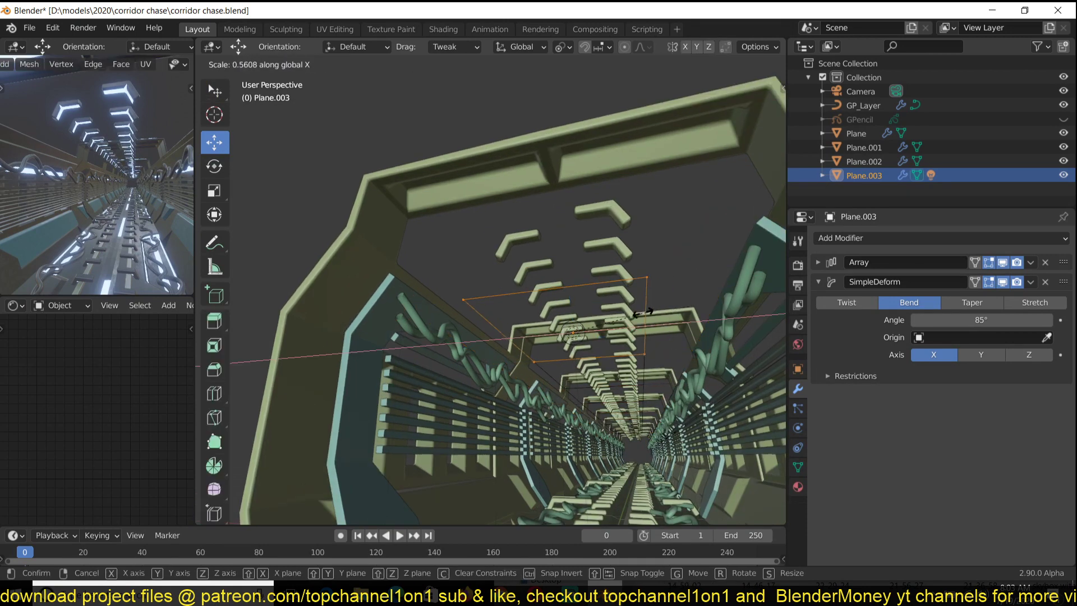
key("Escape")
key("Tab")
- Move Plane.003 inside the corridor so it sits just under the ceiling
middle_click_drag(610, 323, 527, 306)
key("g")
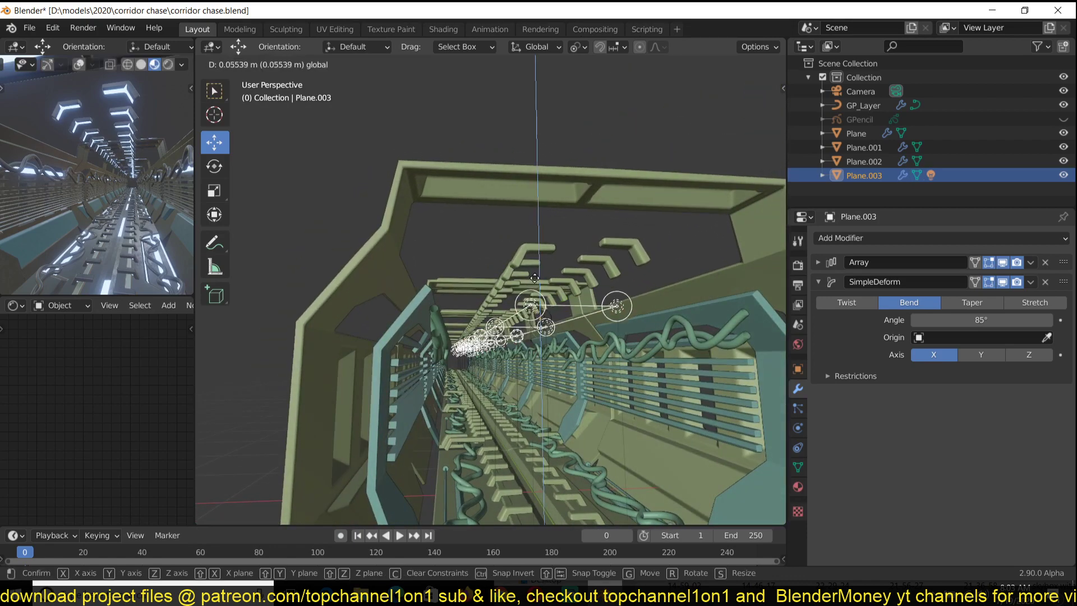
left_click(537, 255)
middle_click_drag(536, 252, 573, 258)
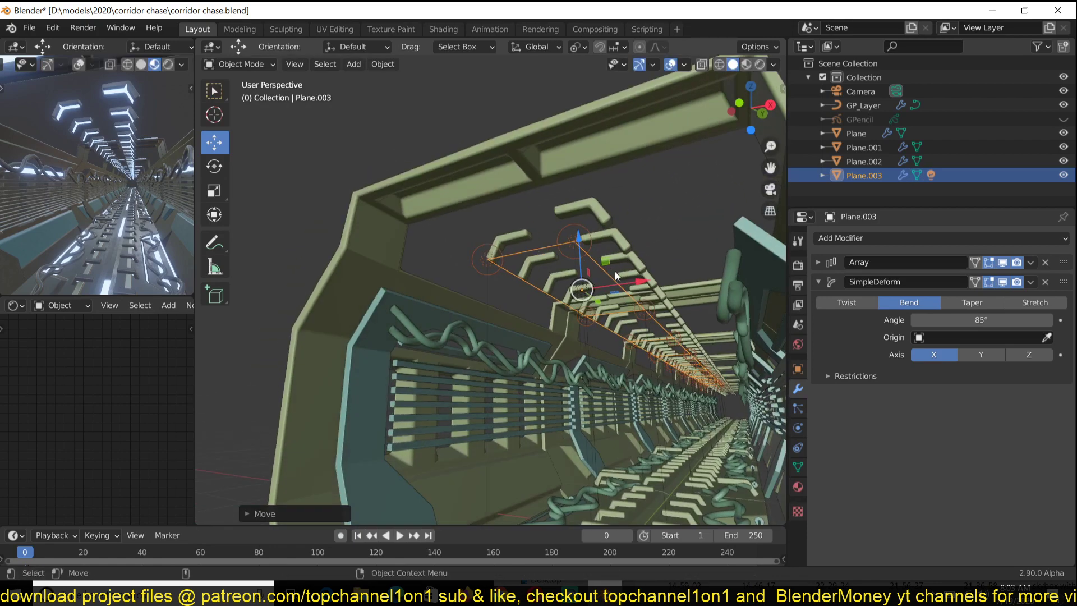
key("Tab")
key("Tab")
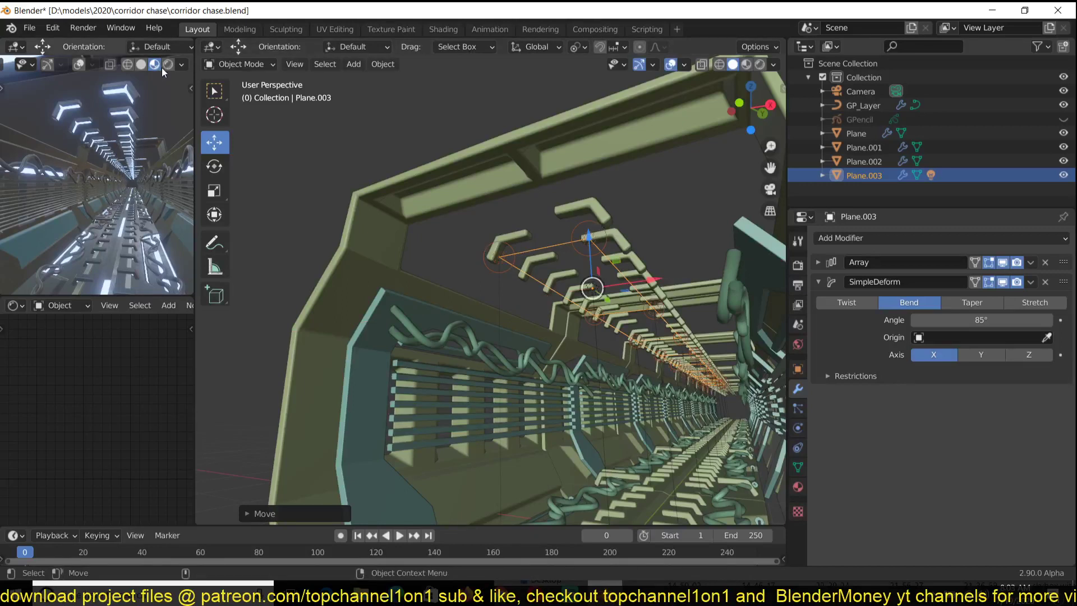
- Light the preview with Scene Lights and set the point light's power to 50 W
left_click(182, 65)
left_click(143, 131)
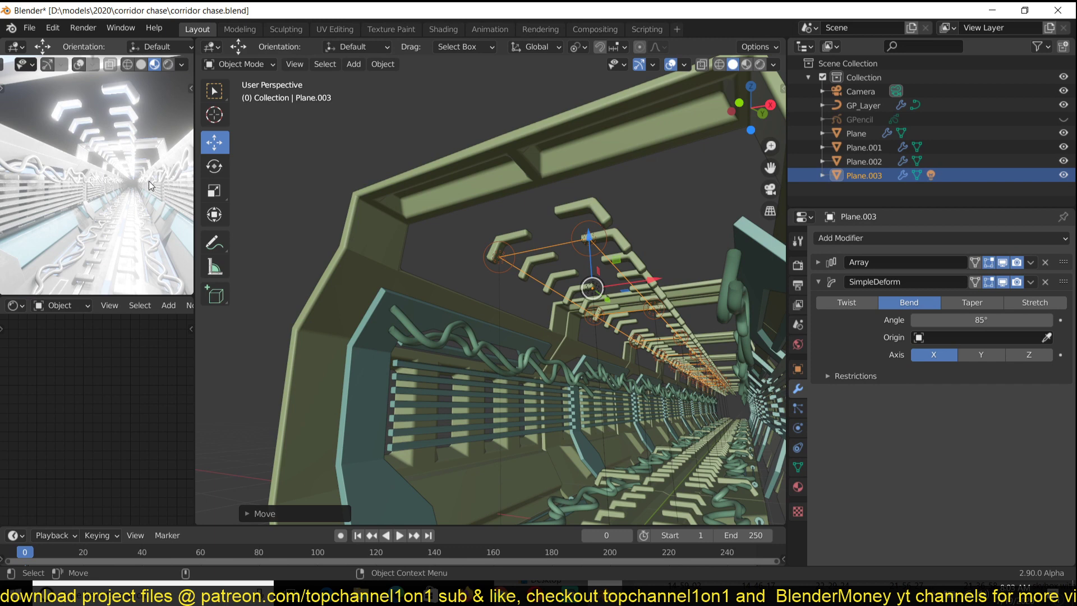
left_click(592, 289)
left_click(797, 426)
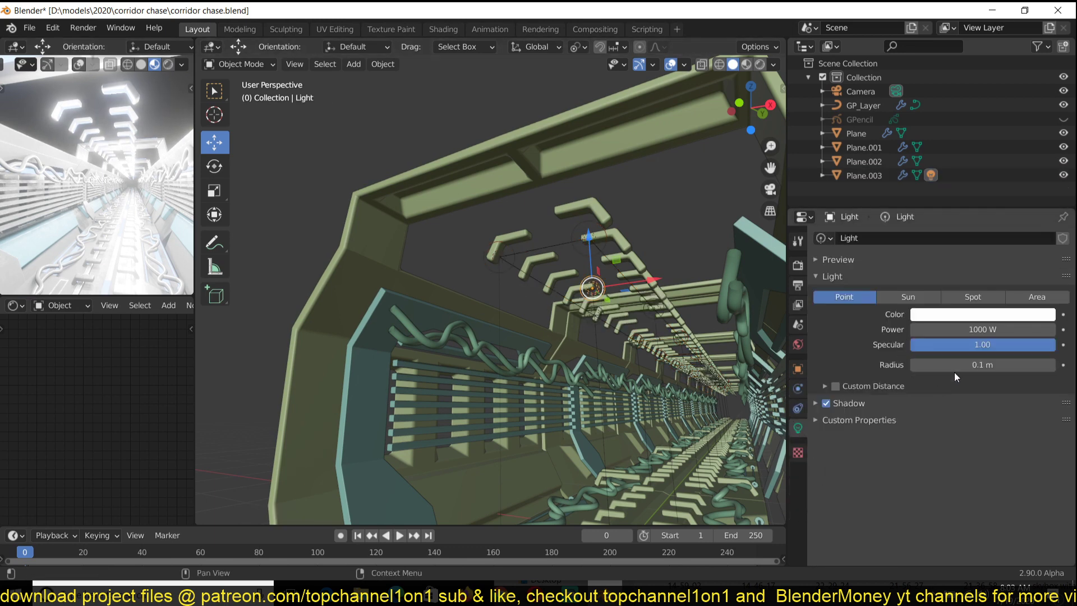
double_click(989, 330)
key("Return")
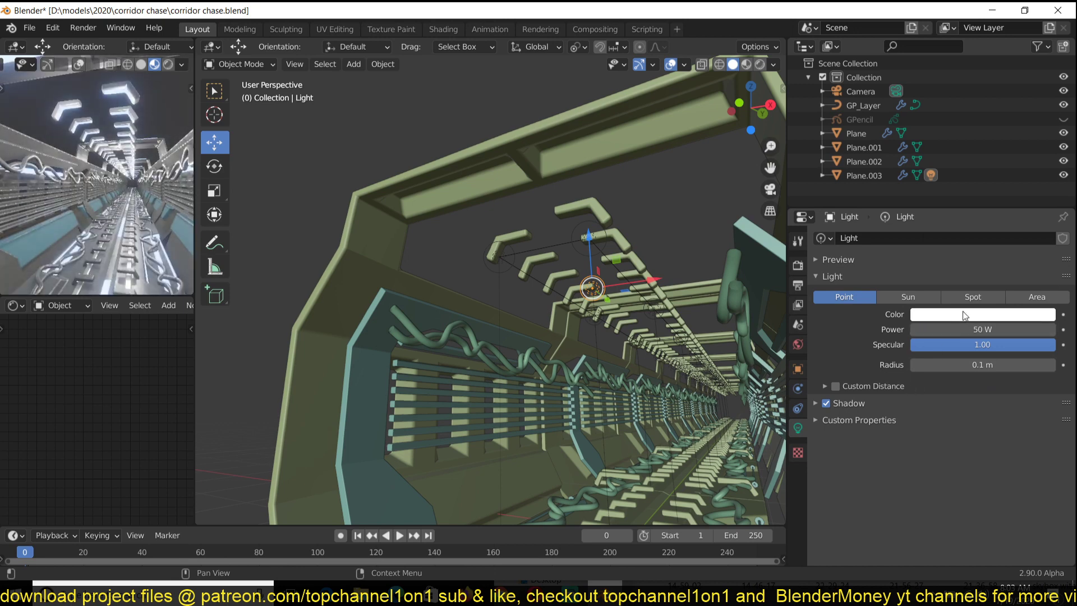
- Tint the light pale blue (H 0.605, S 0.305, V 1.0), leave its shadow on, and save
left_click(965, 316)
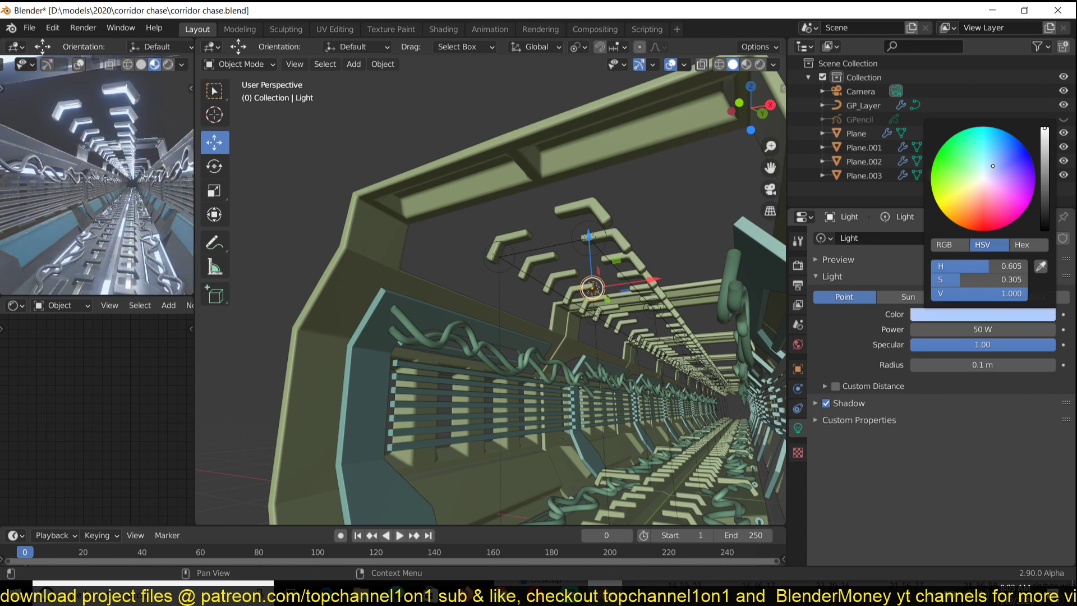
left_click(991, 165)
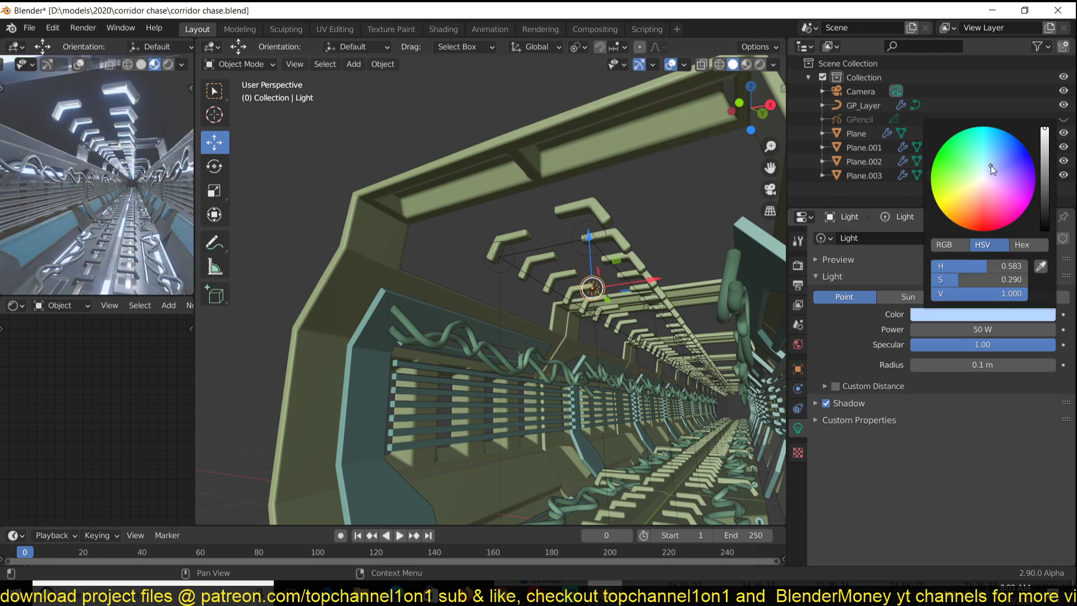
left_click(852, 406)
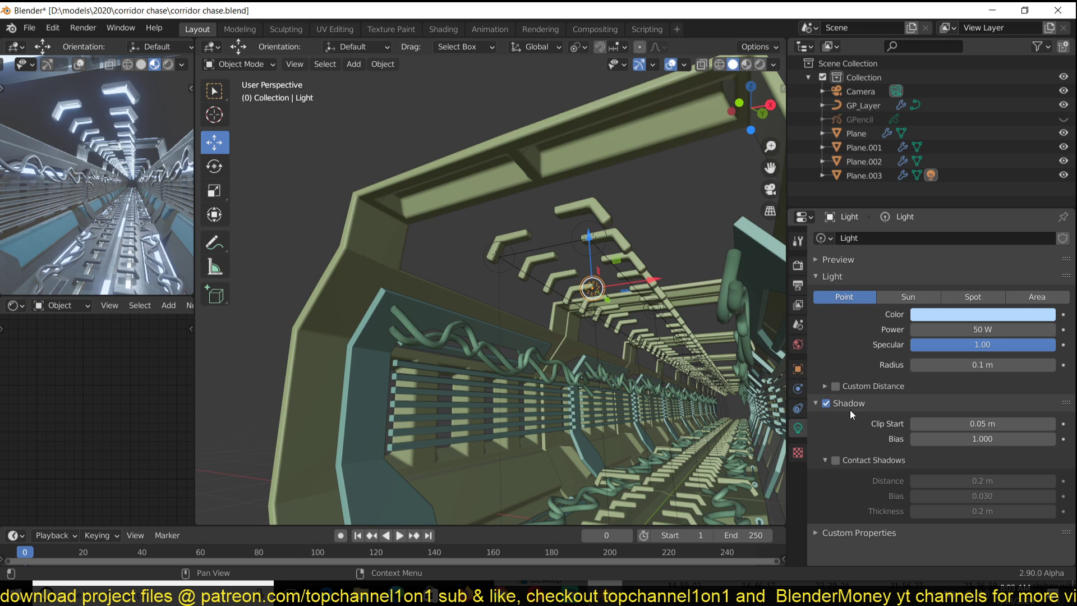
left_click(827, 405)
left_click(827, 405)
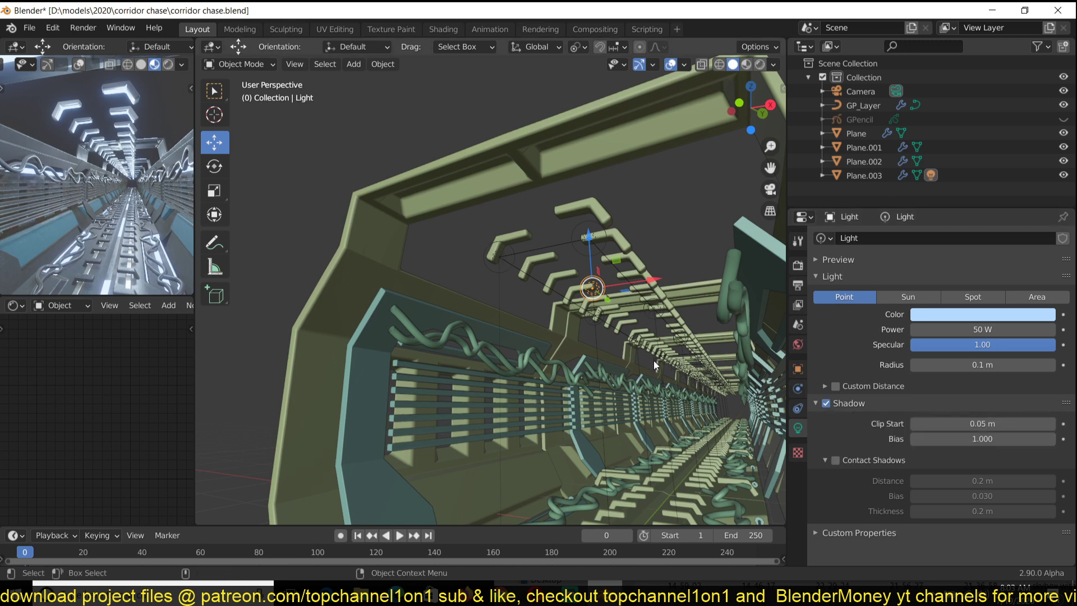
key("ctrl+s")
- Switch the preview to rendered shading, save, and look straight down the corridor
left_click(493, 295)
mouse_move(509, 307)
middle_mouse_down()
mouse_move(539, 321)
mouse_move(526, 293)
middle_mouse_up()
left_click(567, 147)
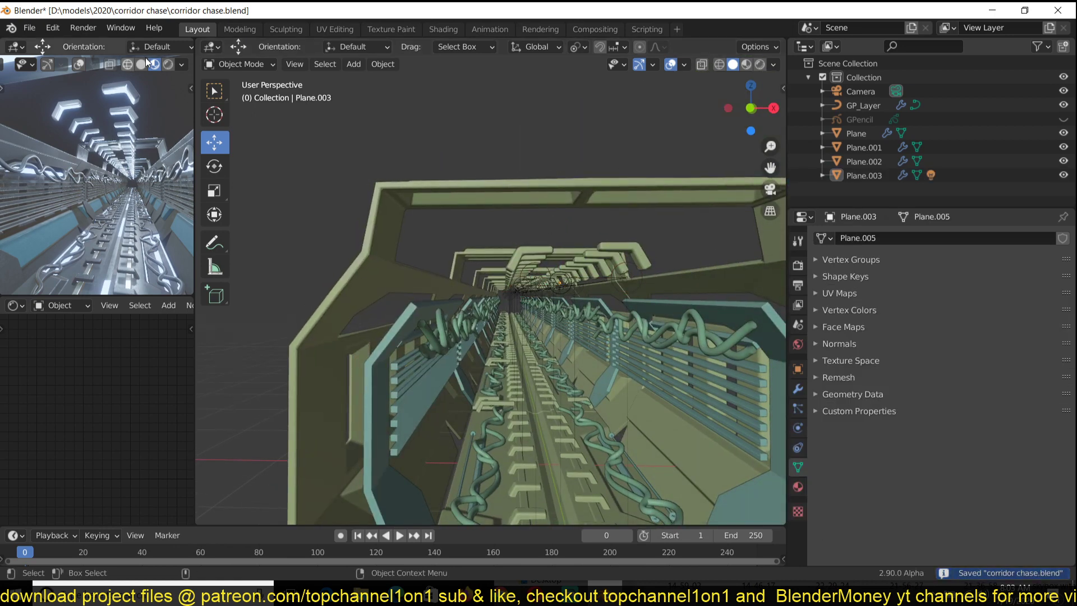
left_click(171, 65)
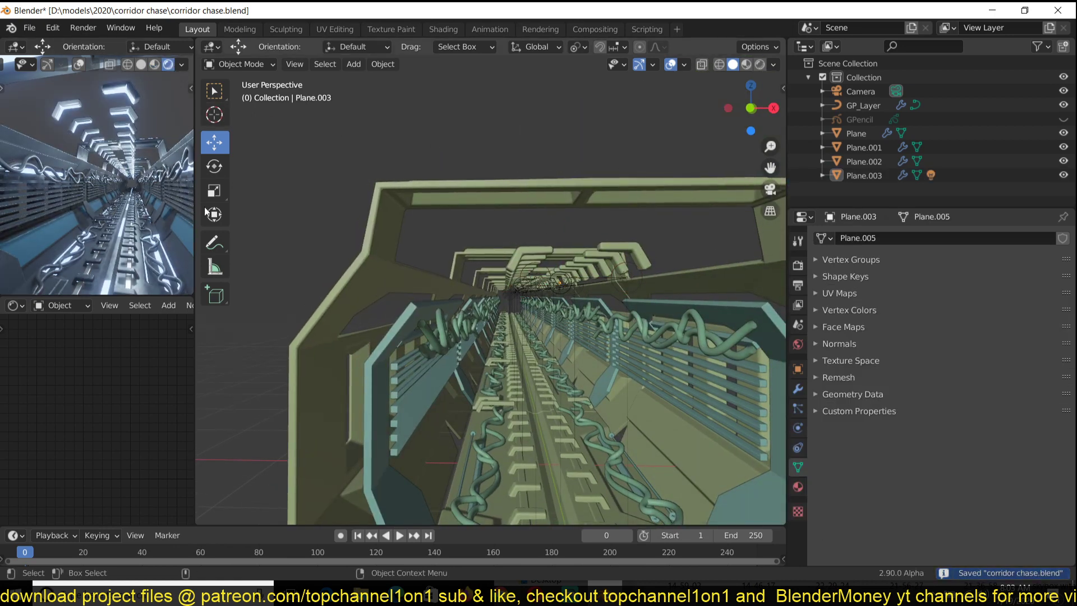
key("ctrl+s")
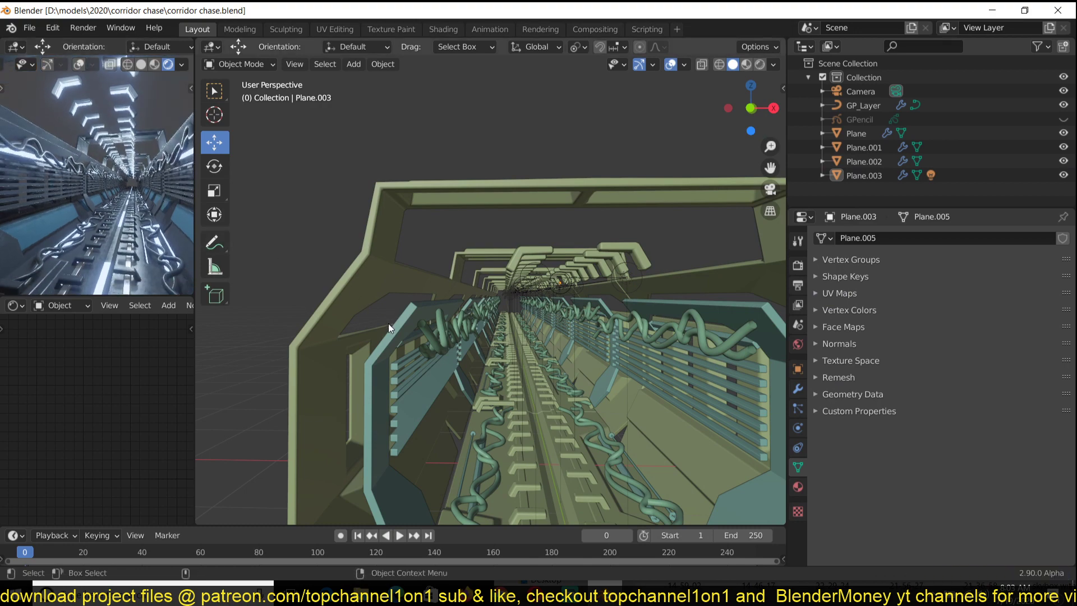
middle_click_drag(388, 323, 534, 419)
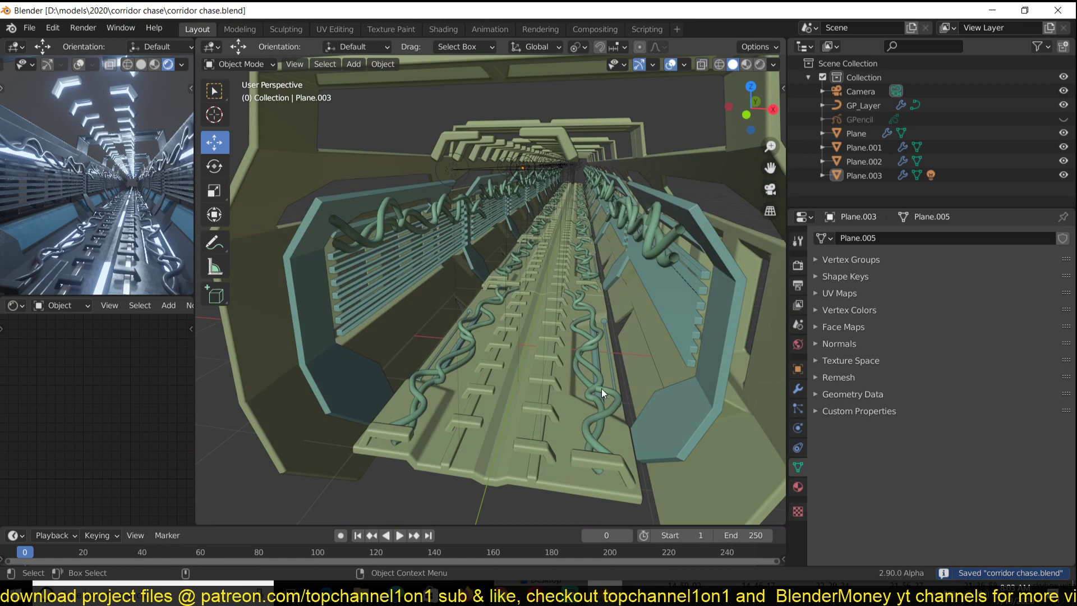
middle_click_drag(600, 372, 513, 156)
- Duplicate the ceiling lamp row Plane.003 and drop the copy along Z onto the corridor floor
left_click(520, 180)
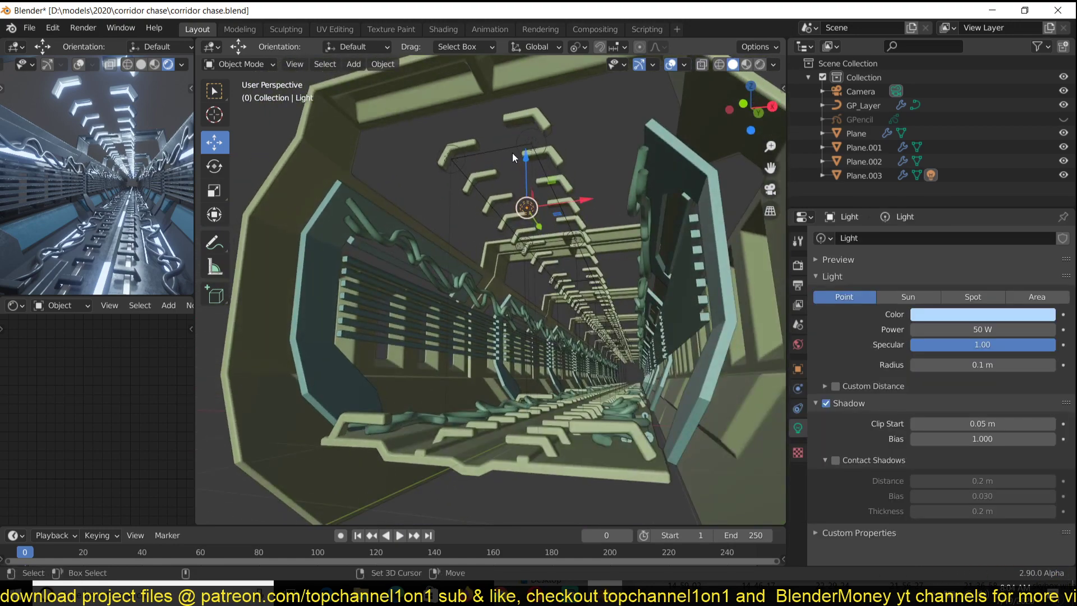
left_click(513, 152)
key("shift+d")
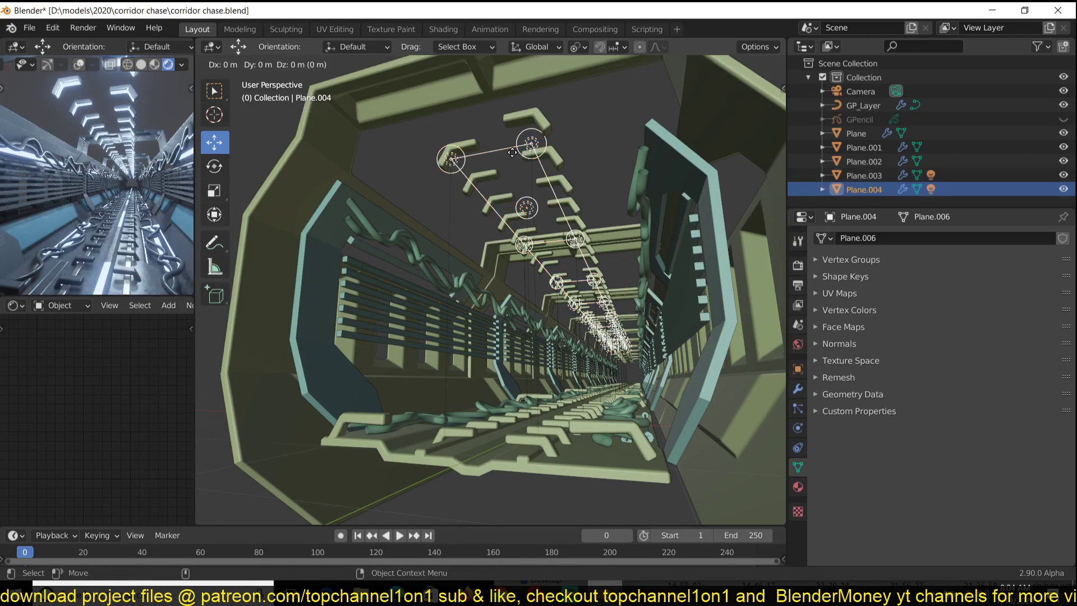
key("z")
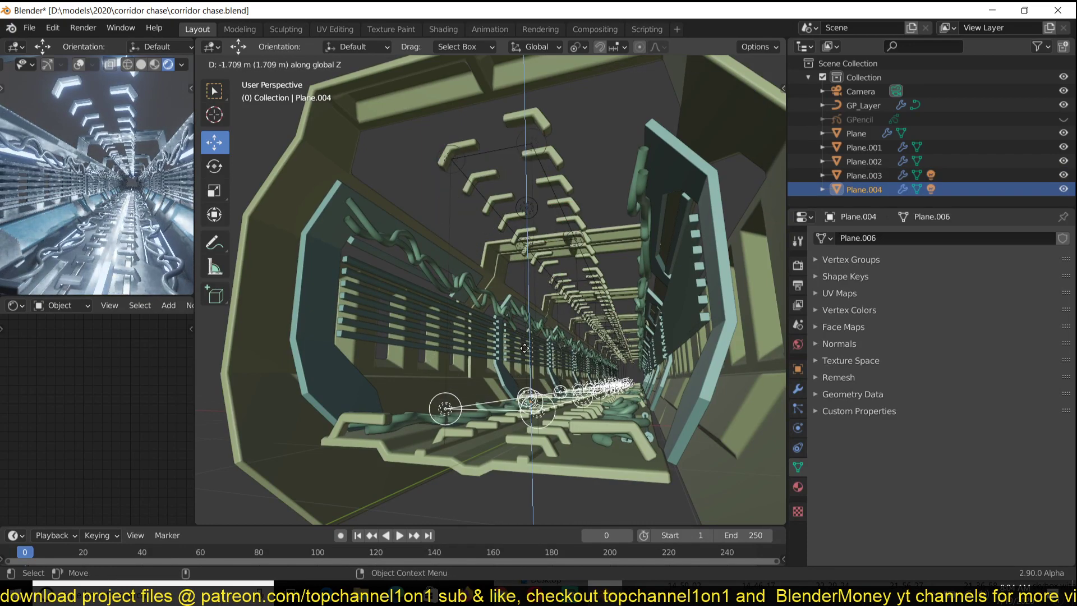
left_click(532, 367)
middle_click_drag(533, 368, 547, 381)
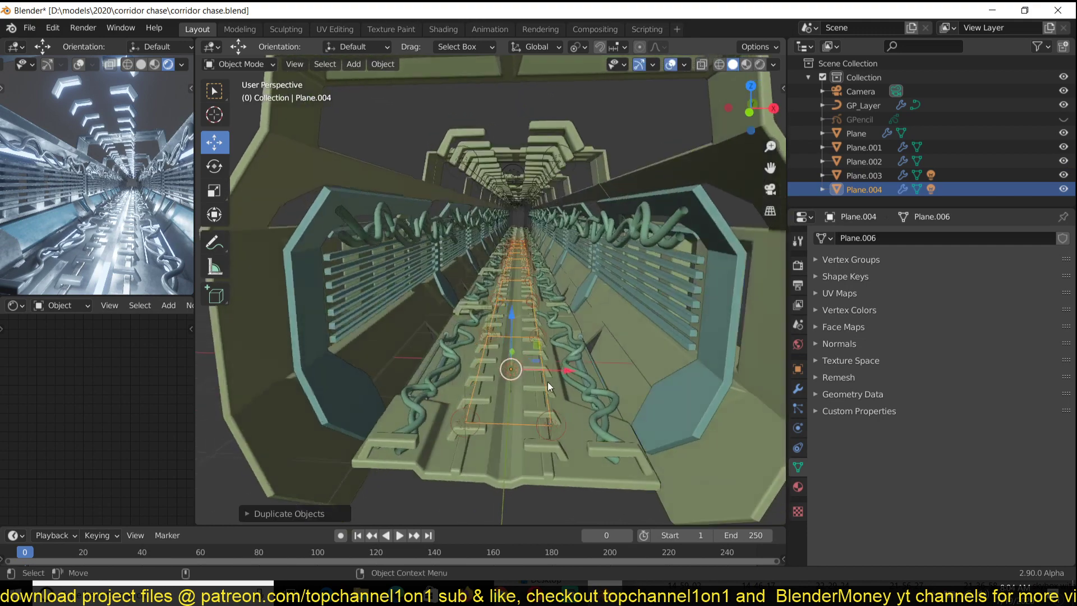
left_click(546, 389)
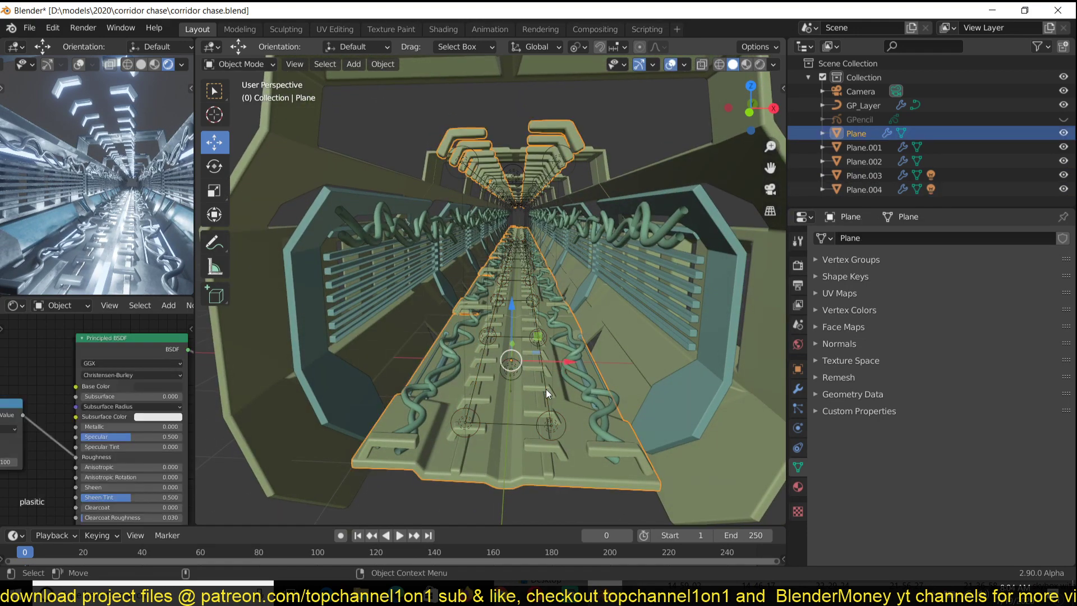
left_click(547, 388)
- Widen the floor lamp copy's mesh along the X axis in Edit Mode
key("Tab")
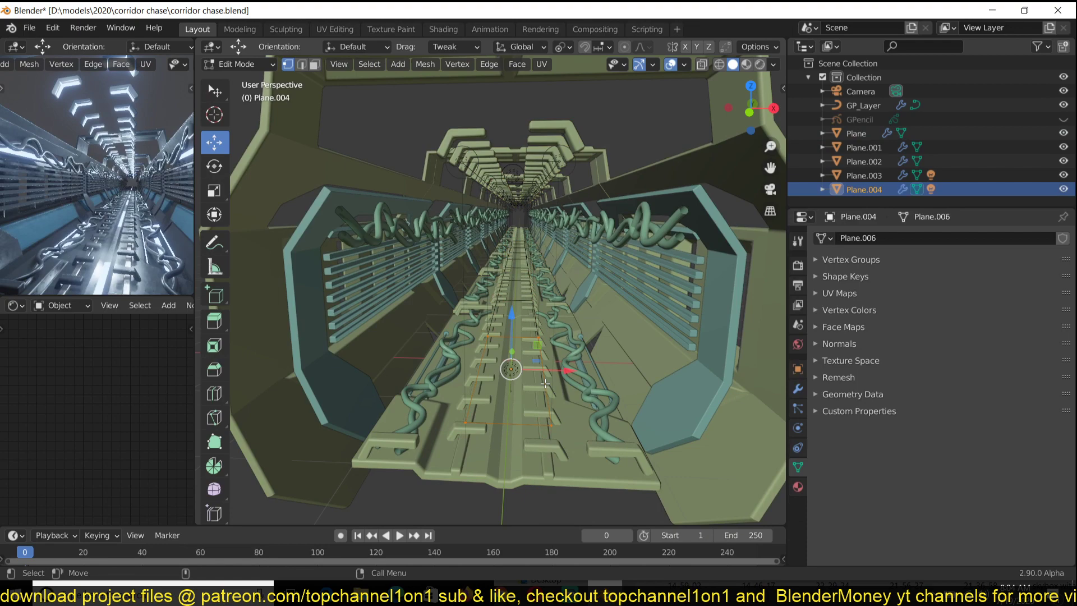
key("s")
key("x")
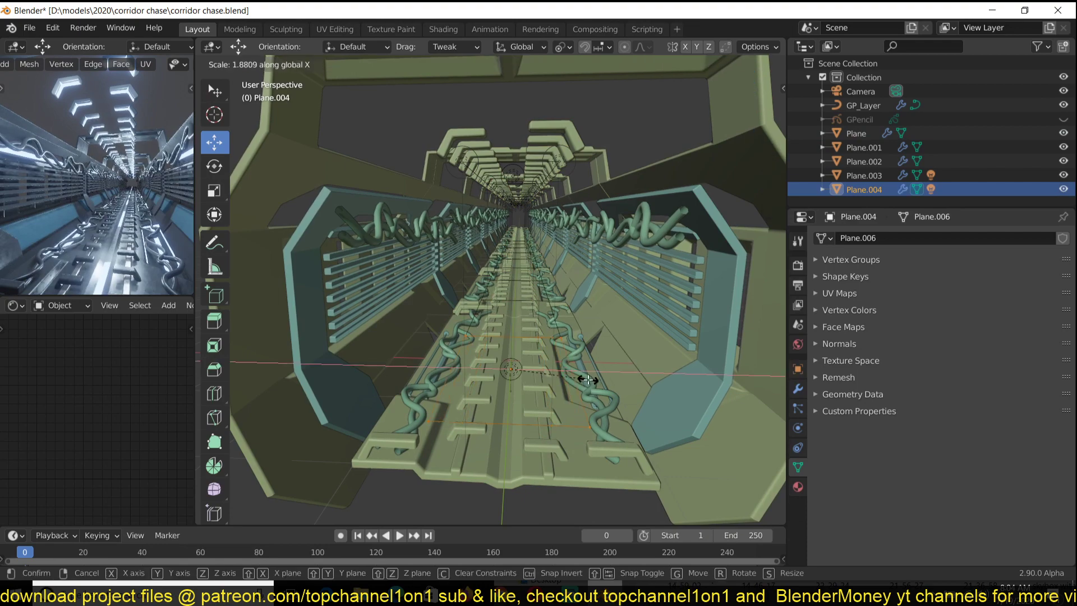
left_click(588, 380)
middle_click_drag(588, 379, 604, 402)
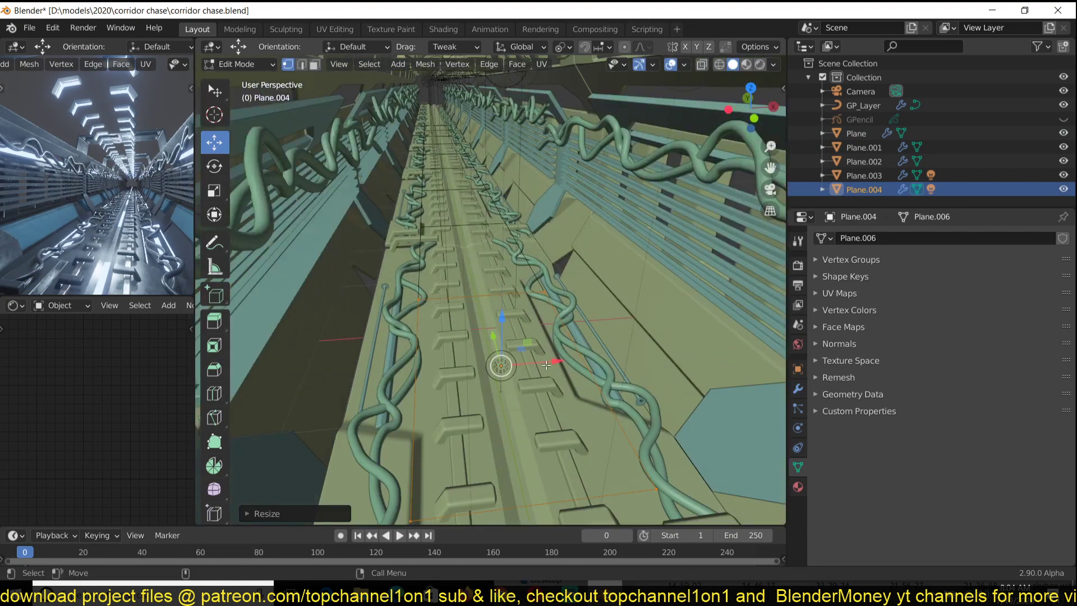
key("Tab")
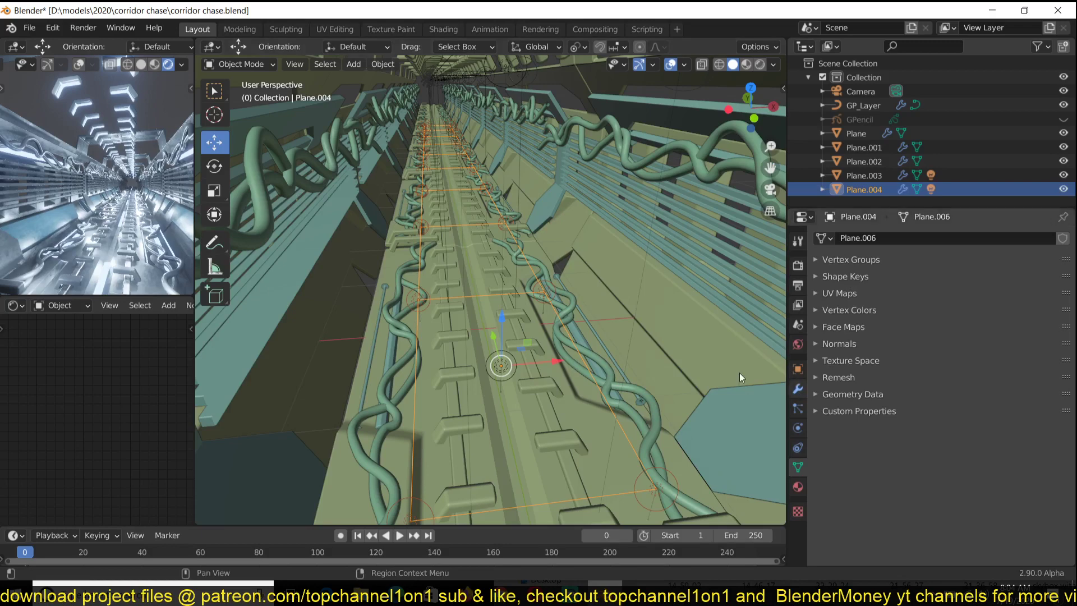
- Delete the copy's SimpleDeform modifier and switch its Array from Relative to Constant Offset
left_click(798, 388)
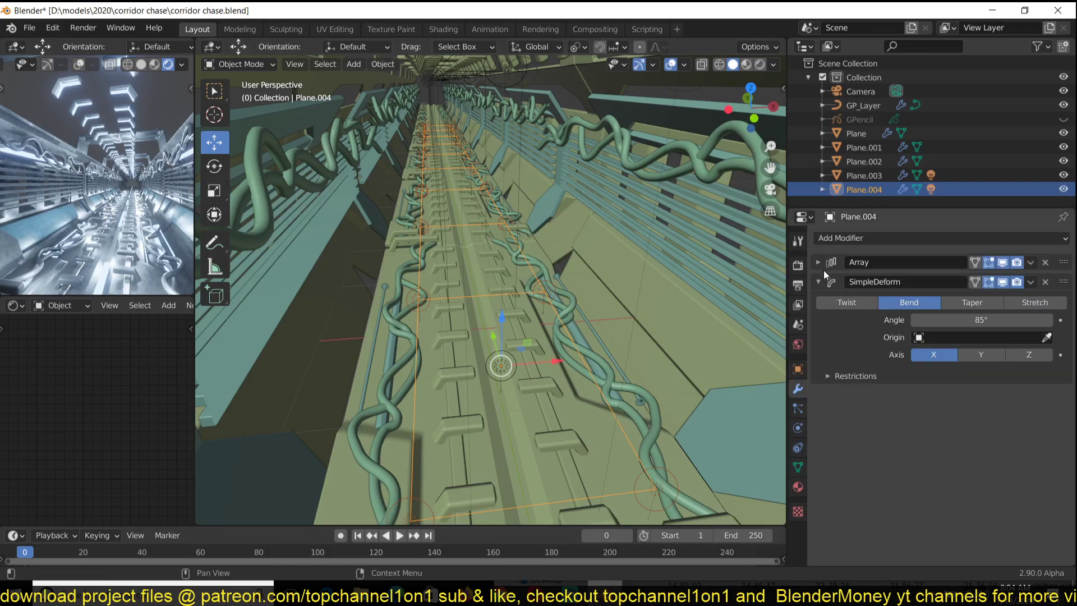
left_click(1046, 282)
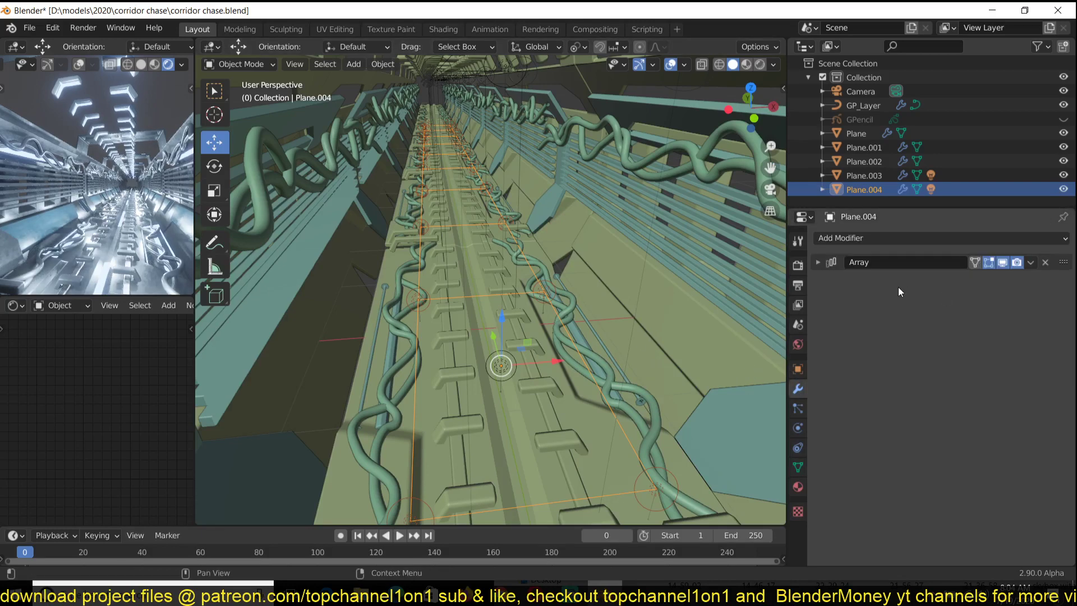
left_click(817, 262)
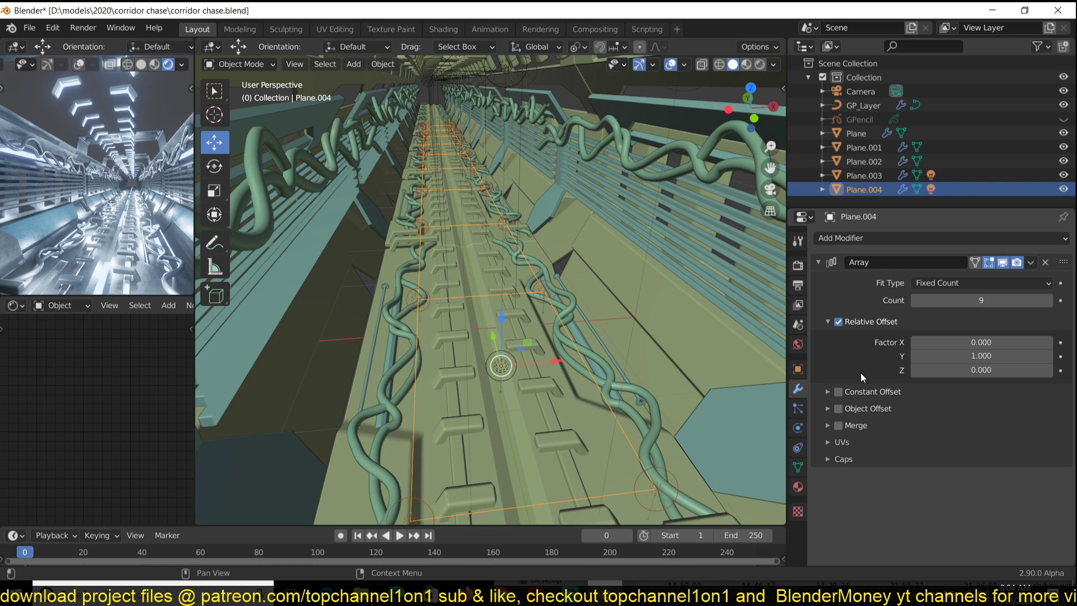
left_click(839, 322)
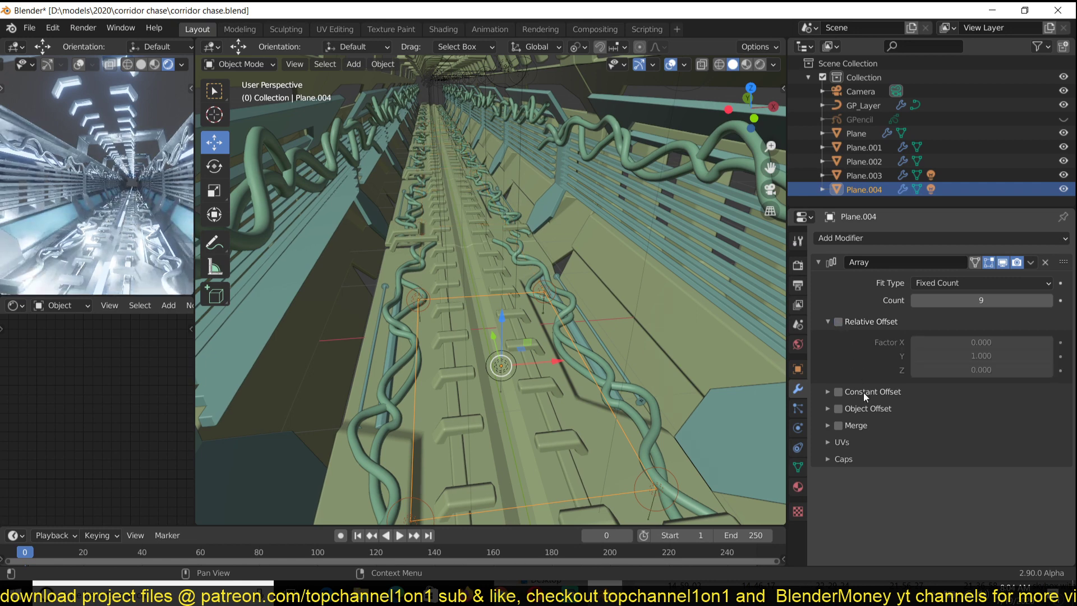
left_click(838, 392)
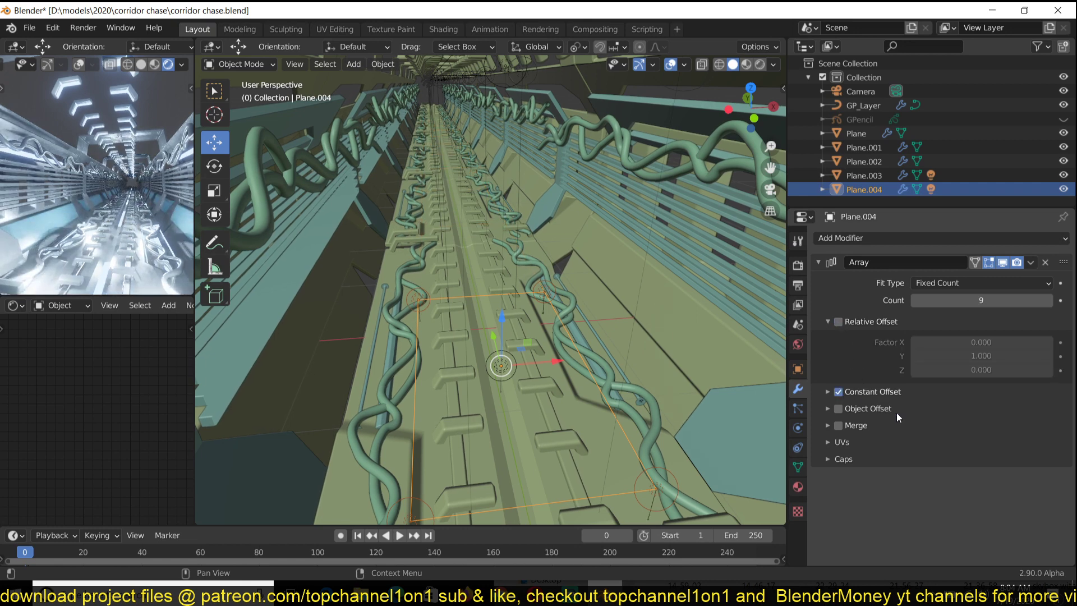
left_click(827, 392)
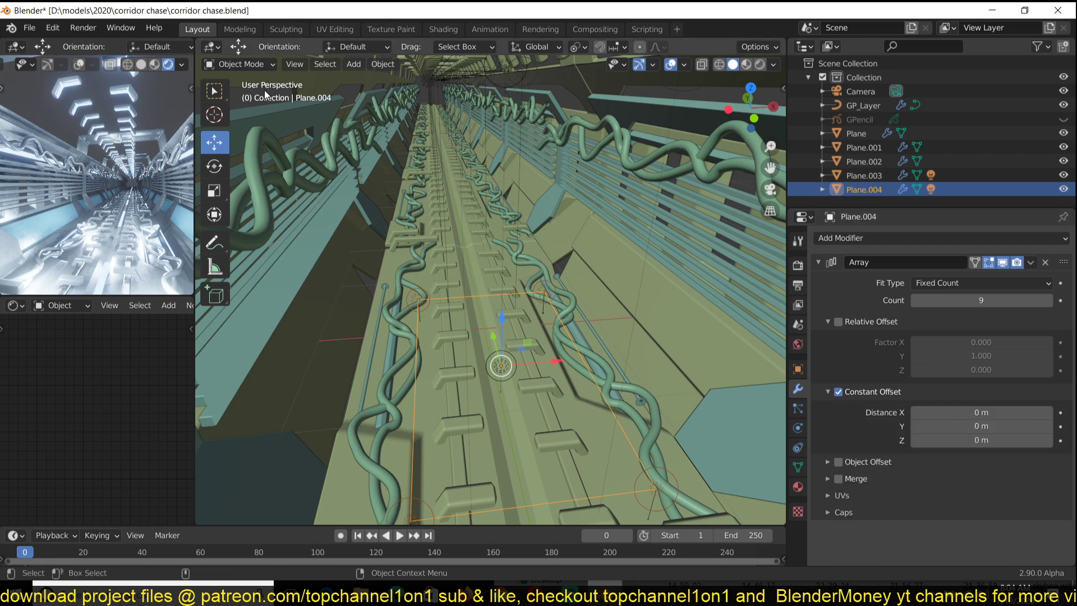
left_click(157, 68)
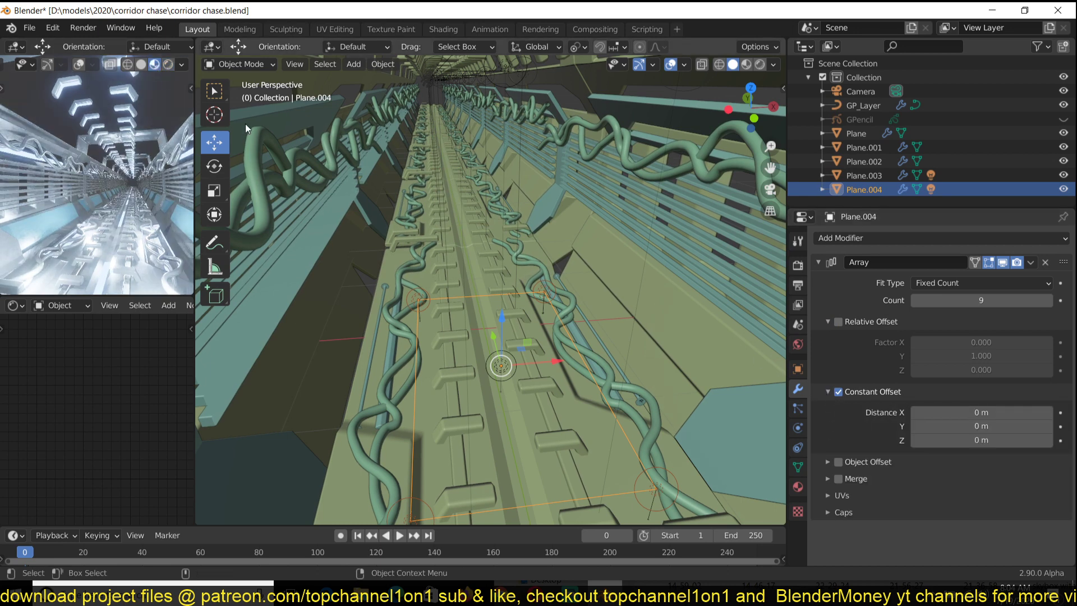
- Set the array's constant offset to X 0 and Y 3.052 m
left_click(179, 65)
left_click(120, 106)
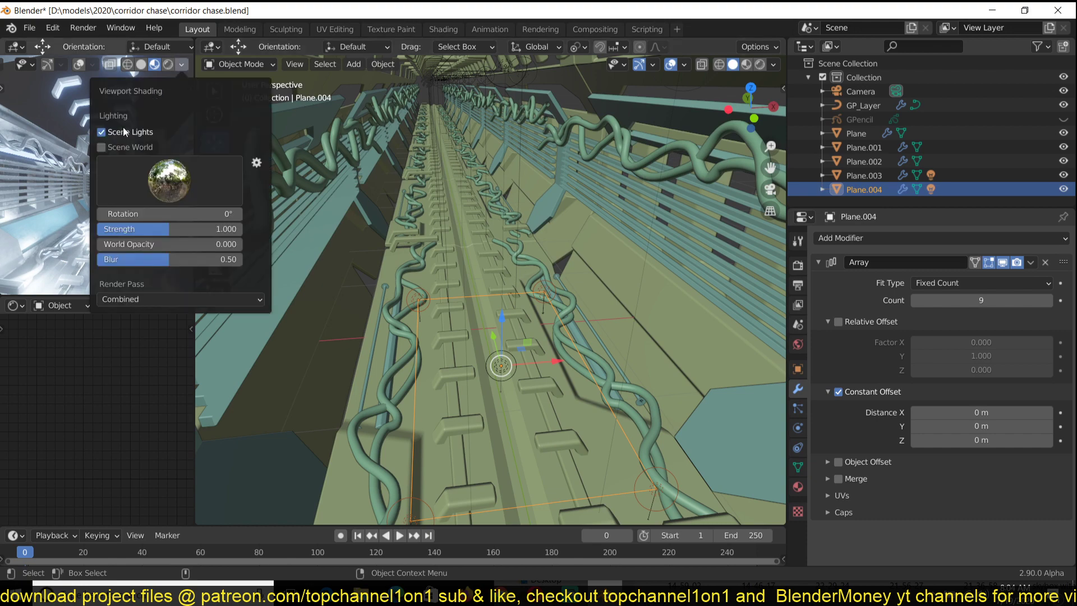
mouse_move(978, 412)
left_mouse_down()
mouse_move(1004, 413)
mouse_move(981, 412)
left_mouse_up()
double_click(981, 425)
type("1")
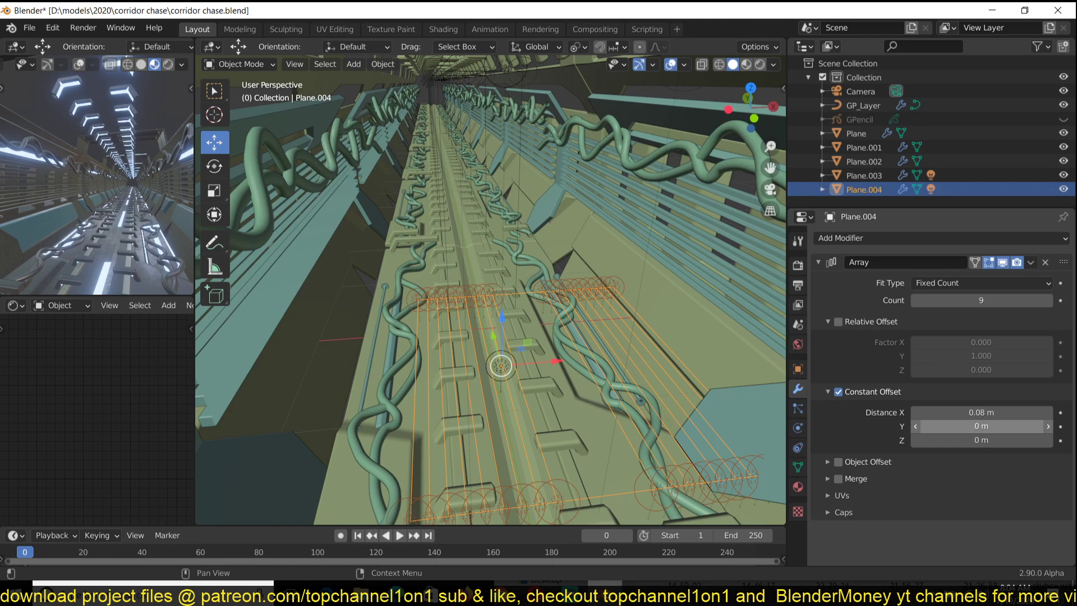
key("Return")
type("0")
key("Return")
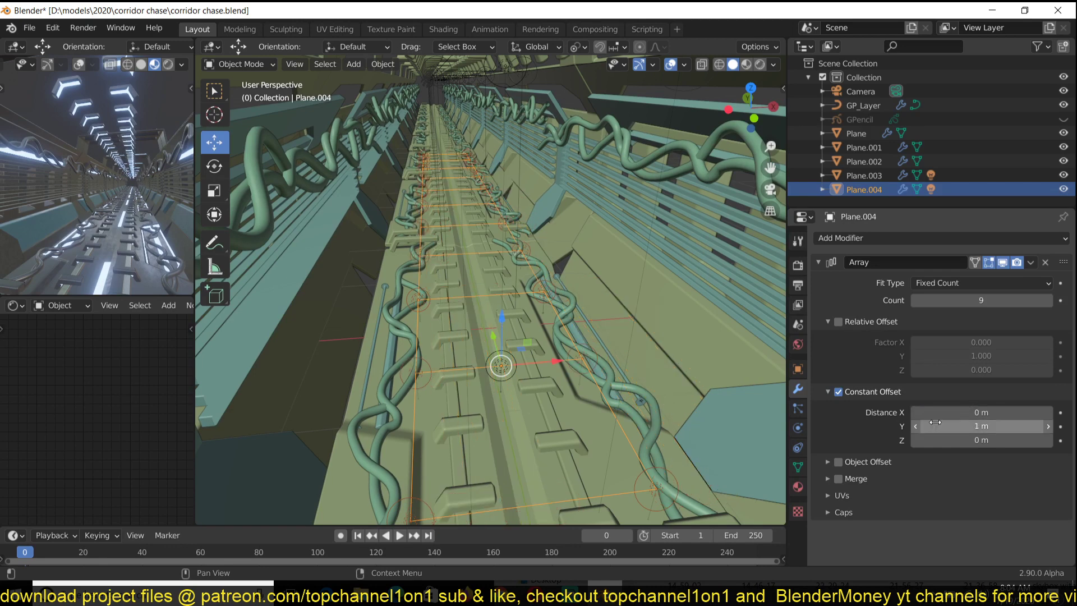
left_click_drag(984, 424, 1047, 425)
- Shorten each floor lamp by scaling its mesh along Y in Edit Mode
middle_click_drag(673, 350, 587, 420)
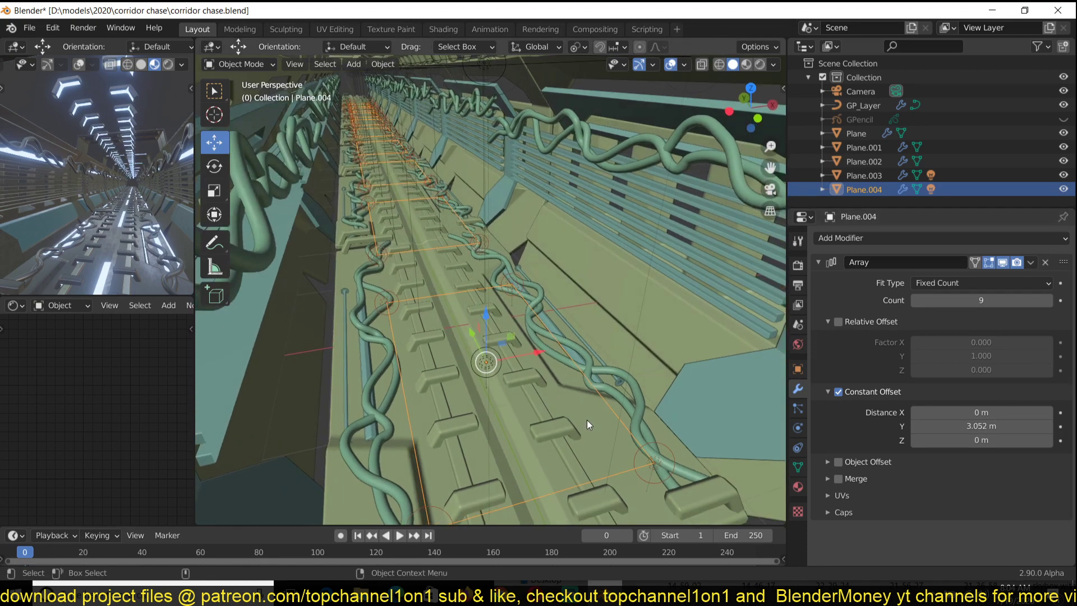
key("Tab")
key("s")
key("y")
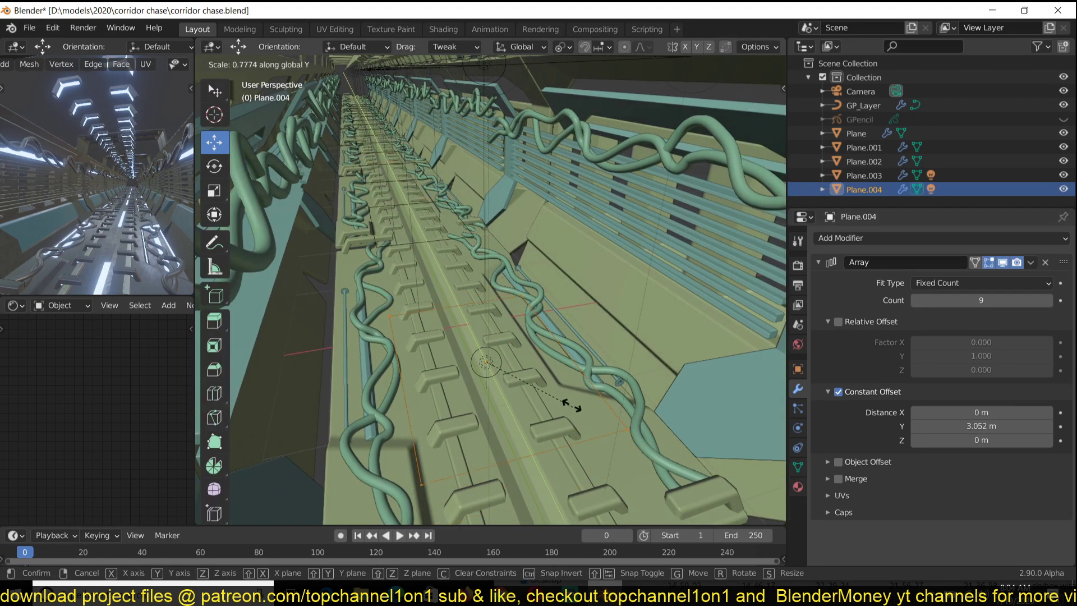
left_click(547, 380)
key("Tab")
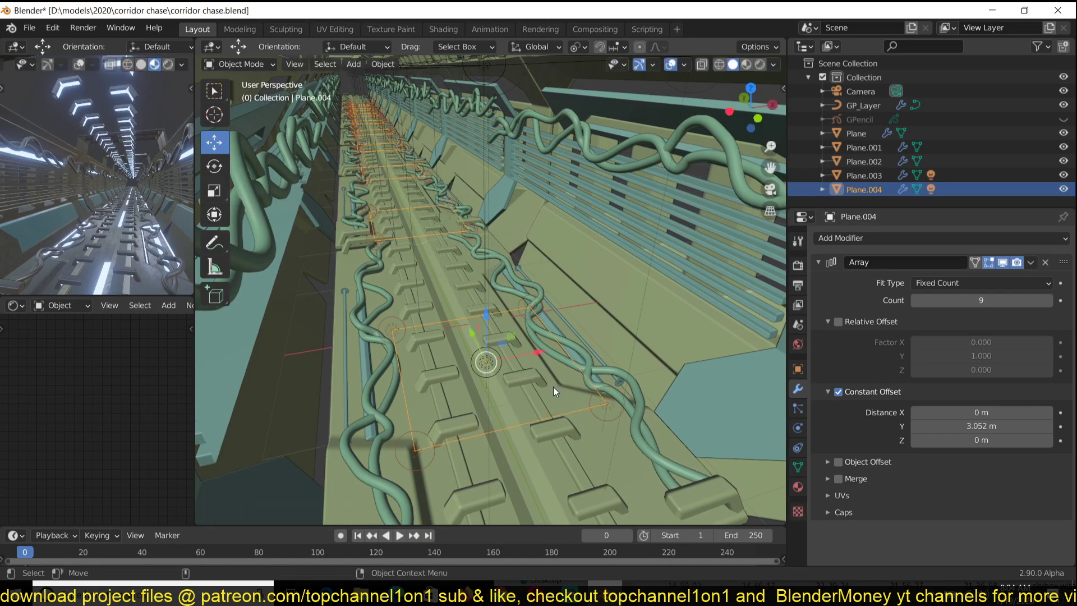
middle_click_drag(553, 386, 536, 364)
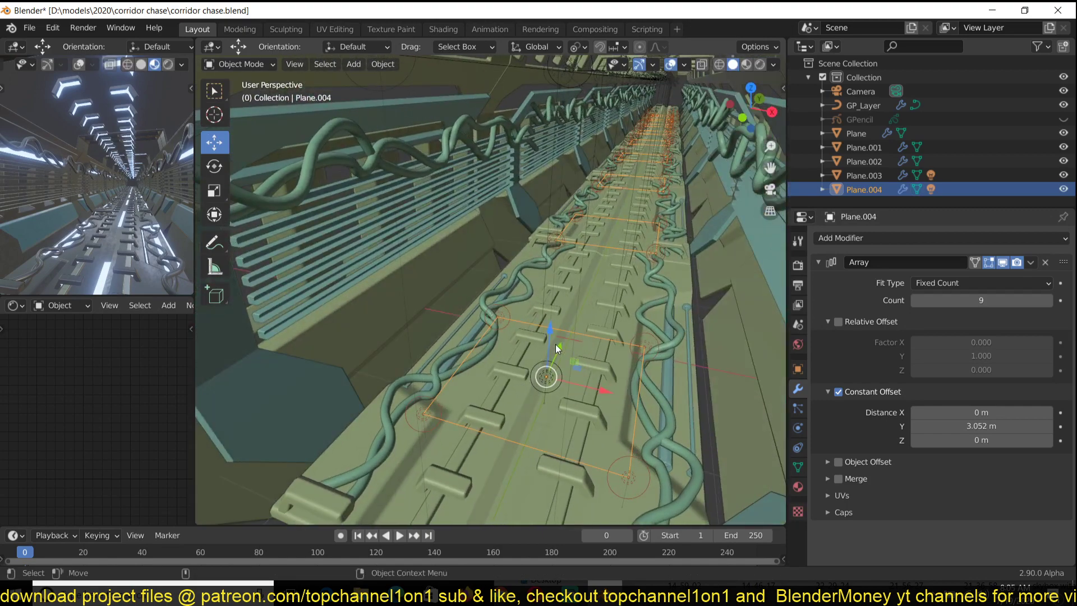
- Delete a selected edge from the floor lamp mesh in Edit Mode
key("Tab")
middle_click_drag(555, 344, 516, 287)
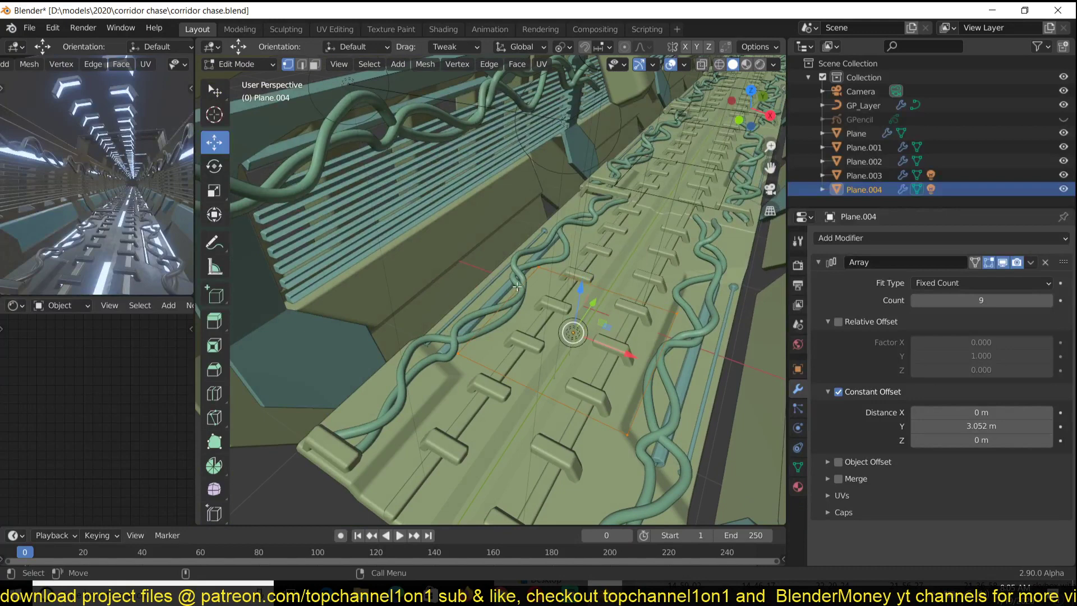
left_click(517, 287)
left_click(454, 343)
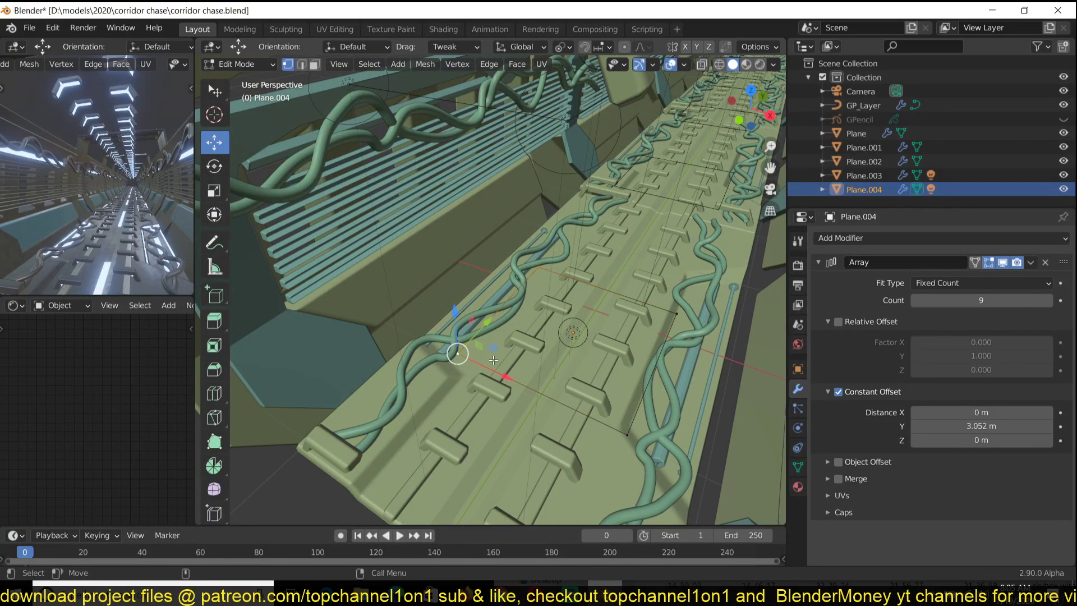
left_click(482, 291)
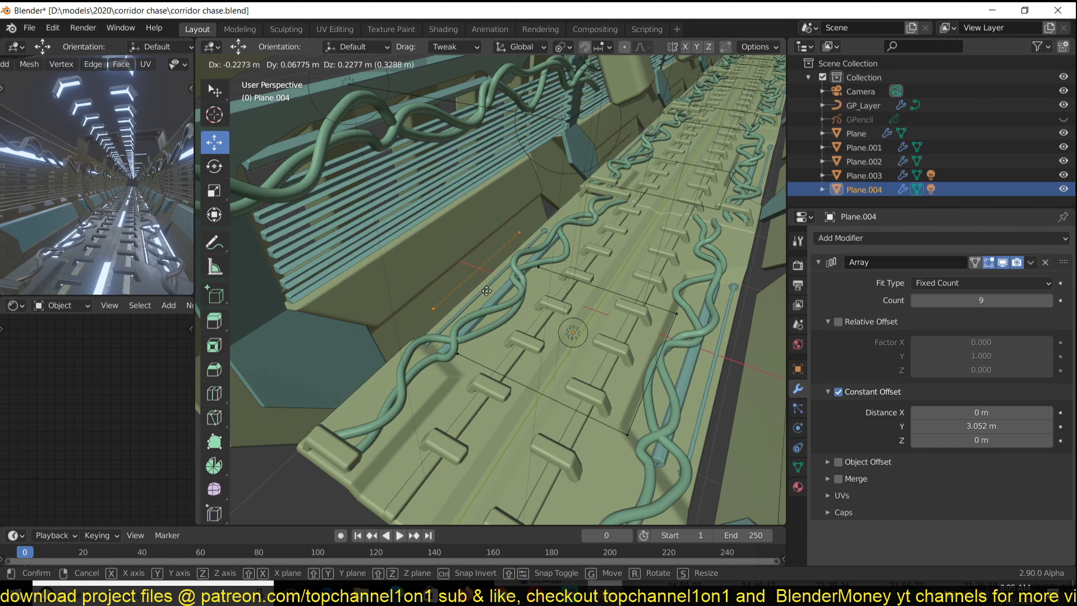
left_click(528, 293)
left_click(533, 386)
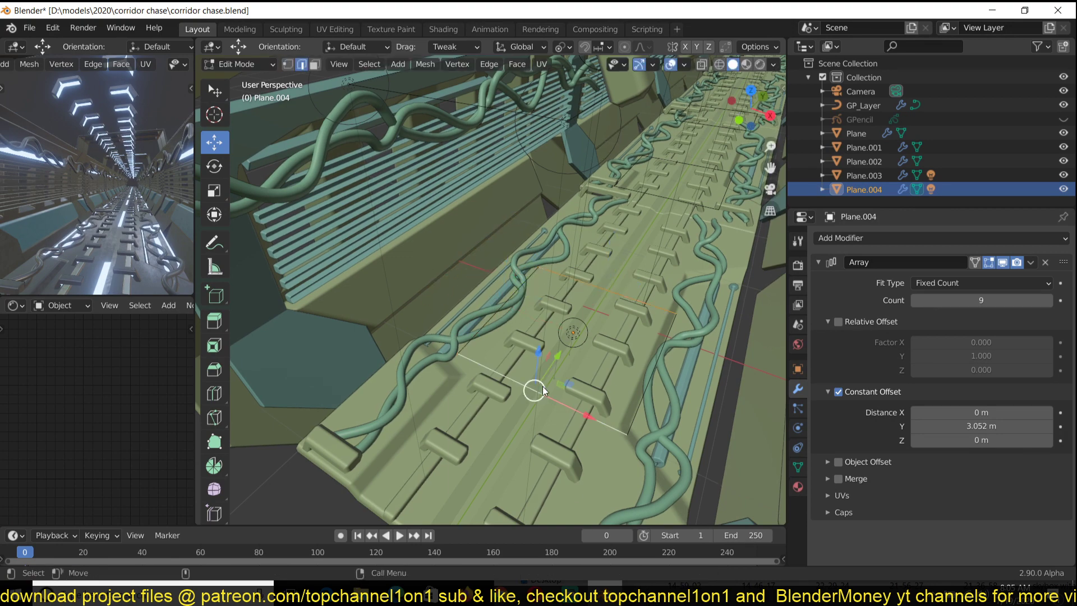
key("x")
left_click(528, 346)
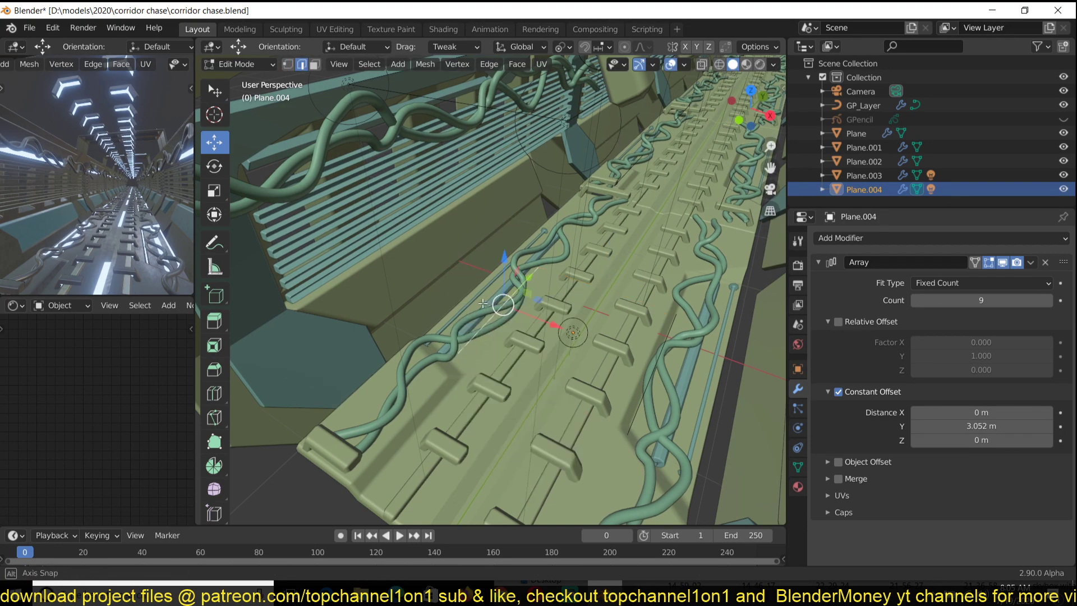
middle_click_drag(483, 303, 539, 299)
key("Tab")
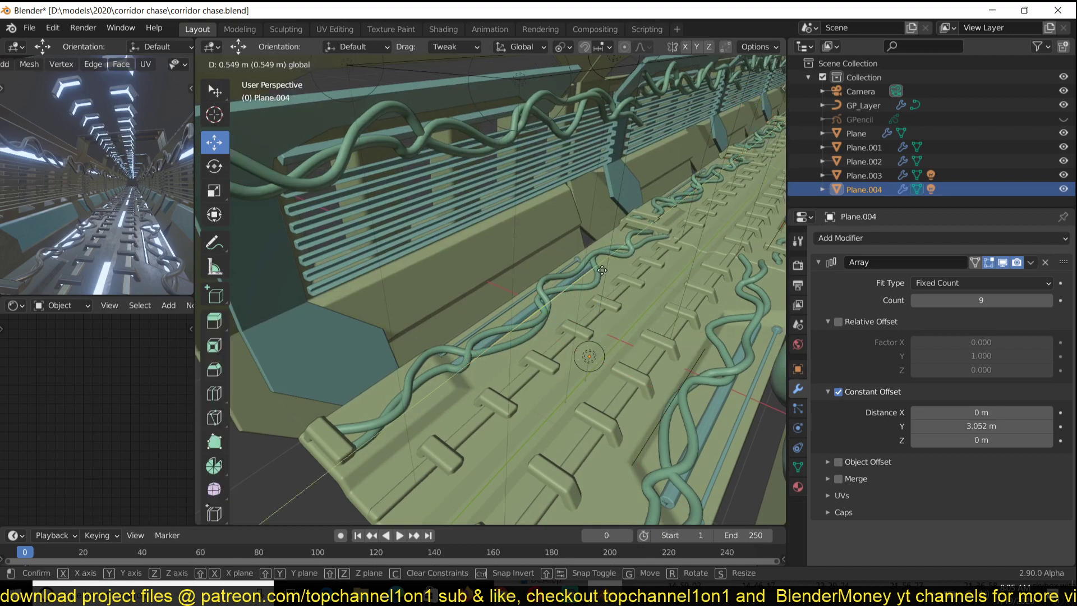
- Nudge an edge along X to reposition the floor lamps, then return to Object Mode
middle_click_drag(617, 311, 609, 300)
key("Tab")
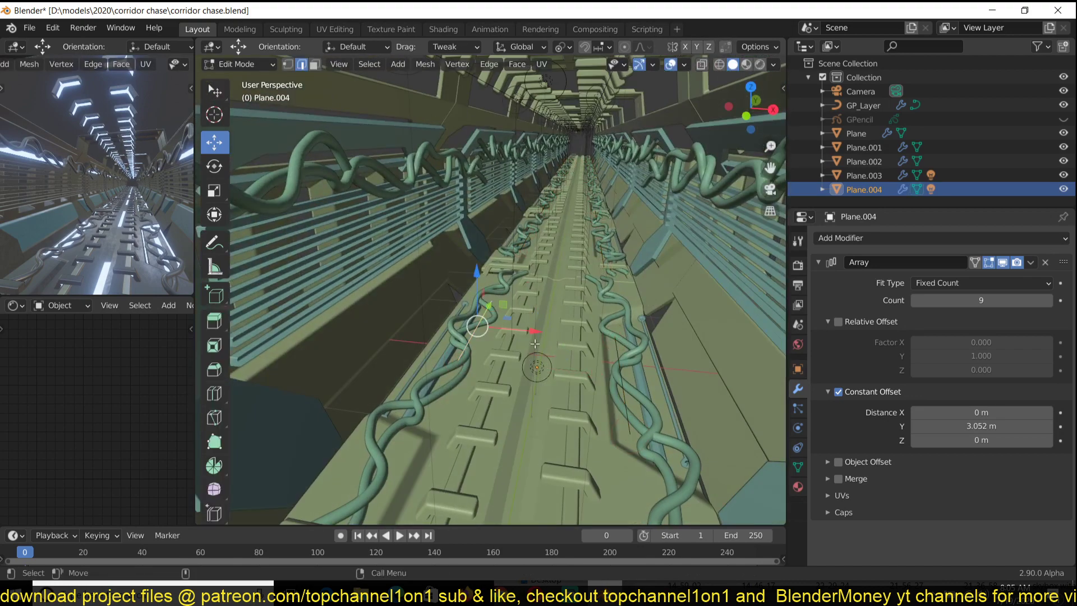
key("g")
key("x")
left_click(482, 324)
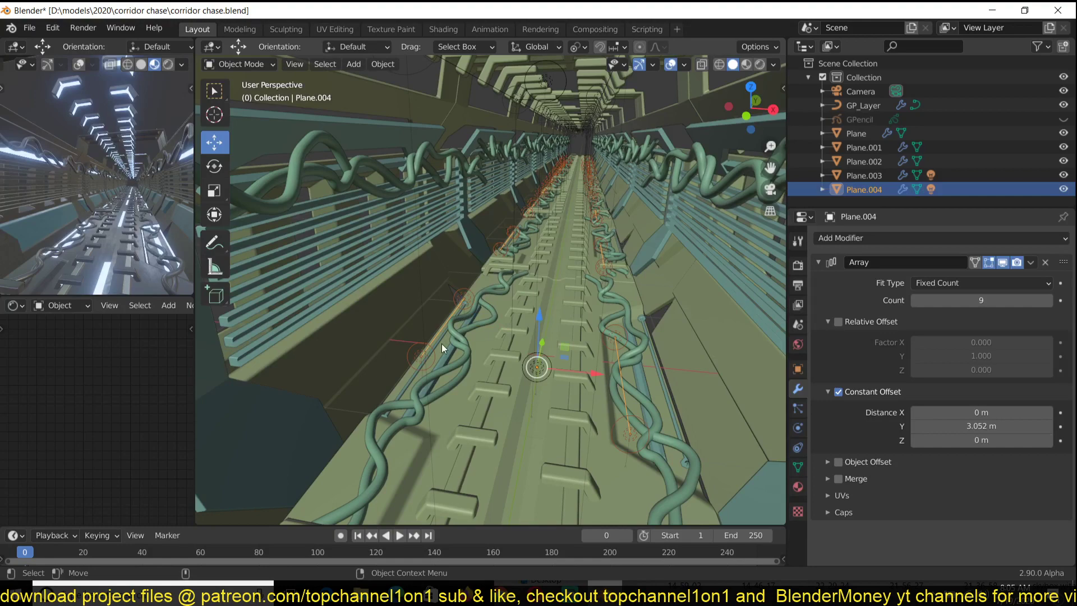
left_click(623, 377)
key("Tab")
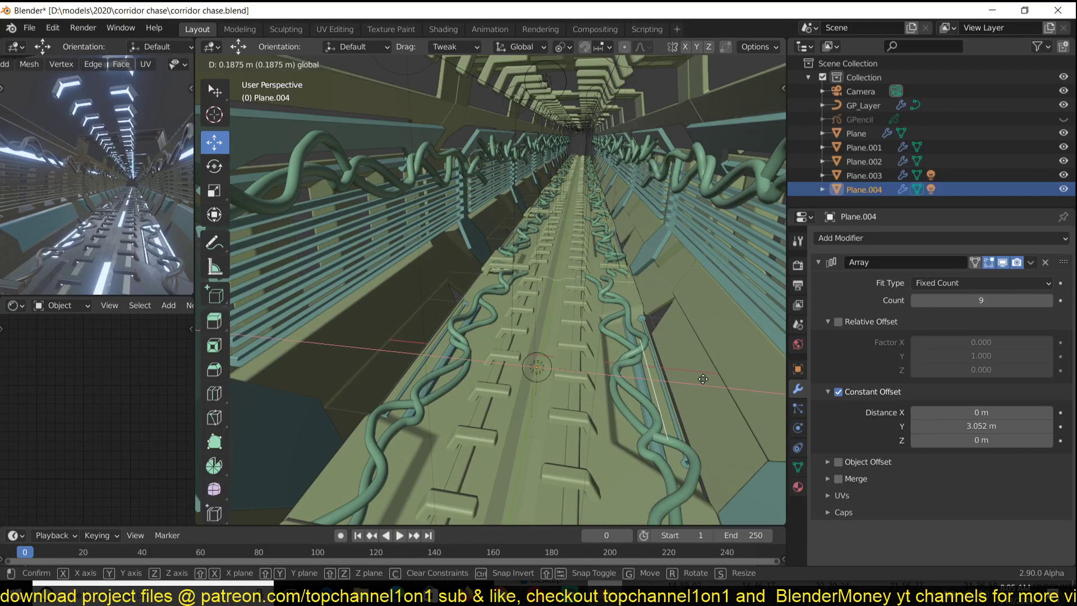
mouse_move(670, 375)
middle_mouse_down()
mouse_move(702, 355)
mouse_move(648, 355)
mouse_move(425, 254)
middle_mouse_up()
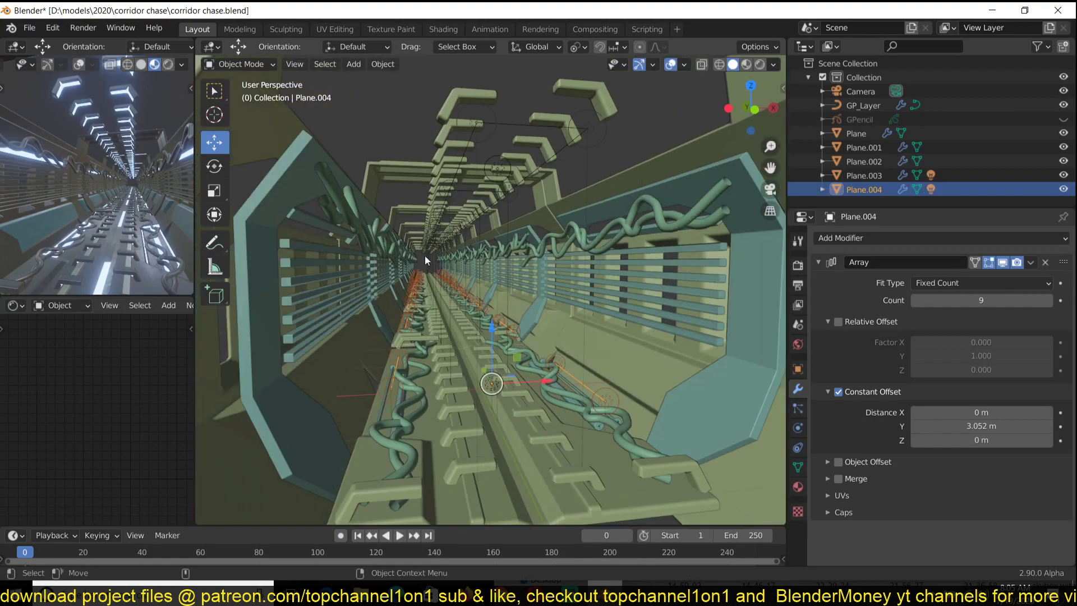
- Use Scene Lights, color Light.001 orange (H 0.058, S 0.670, V 1.0), and enable Contact Shadows
left_click(182, 64)
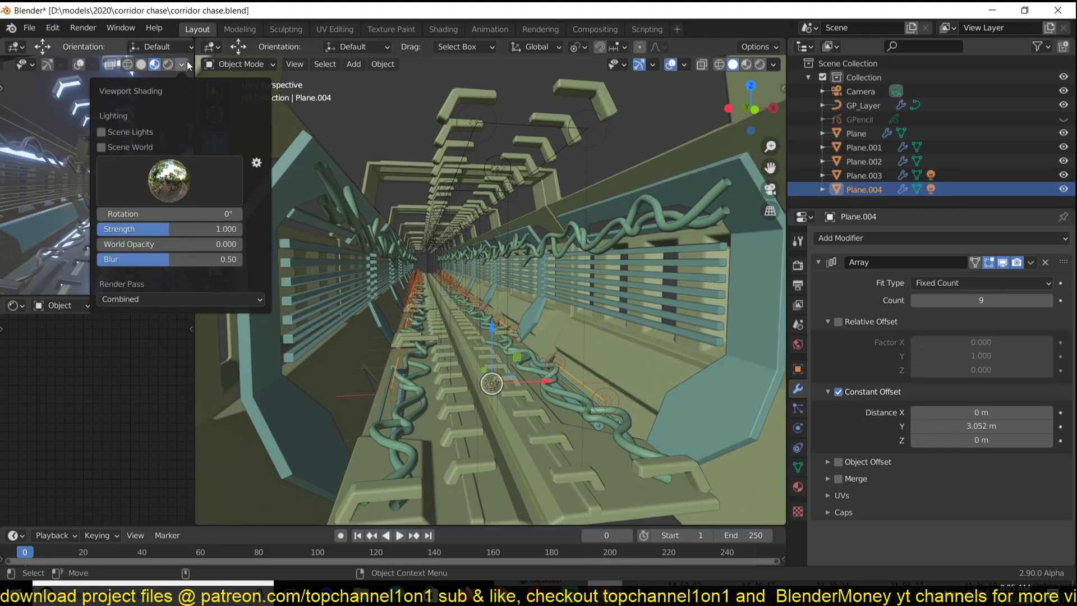
left_click(136, 128)
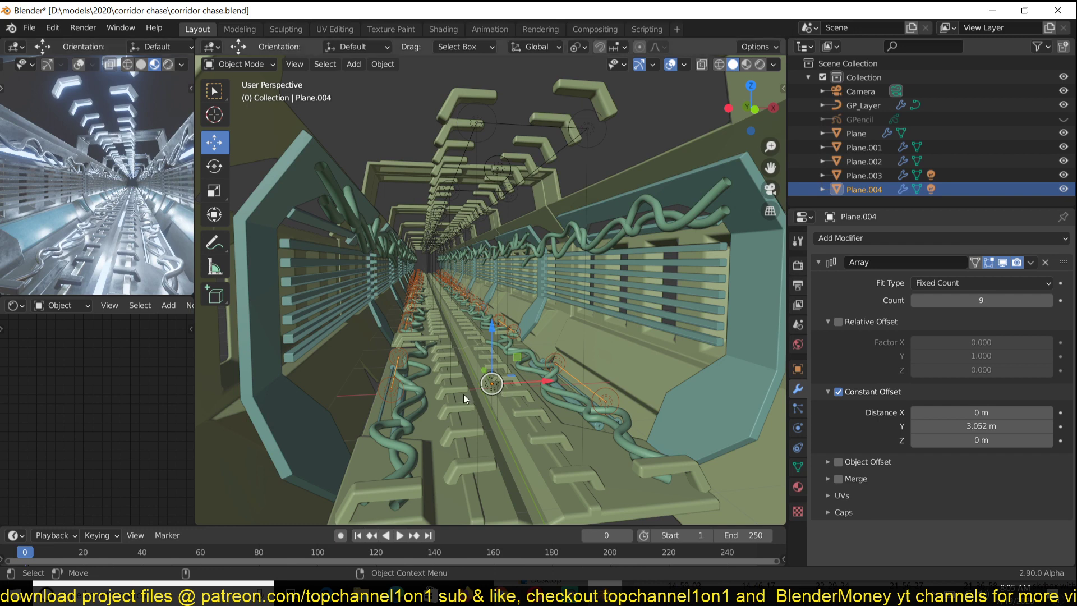
left_click(489, 386)
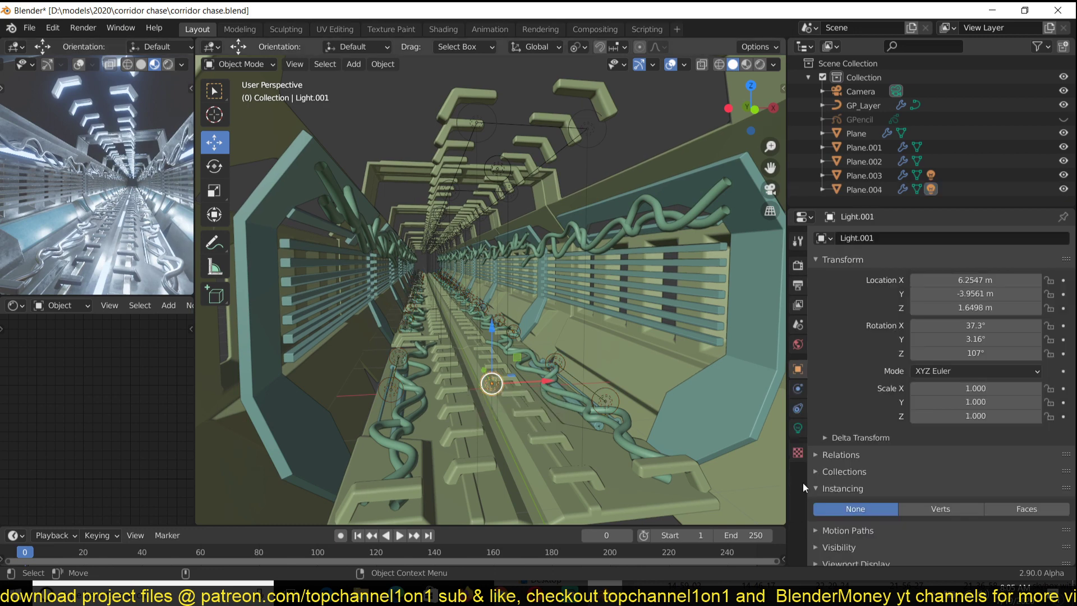
left_click(798, 429)
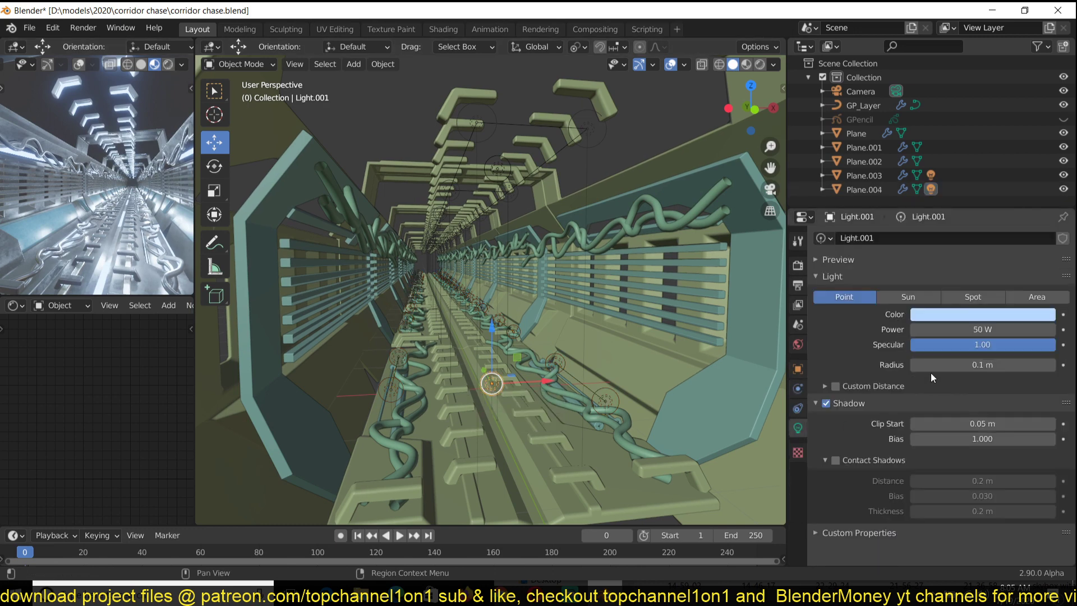
left_click(977, 318)
left_click(975, 205)
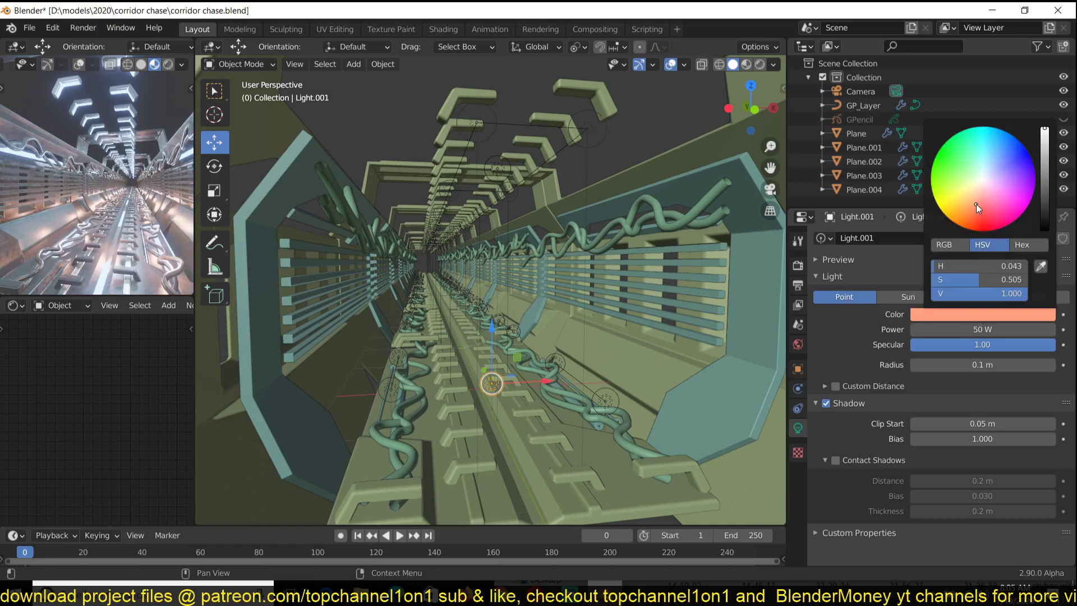
left_click(970, 211)
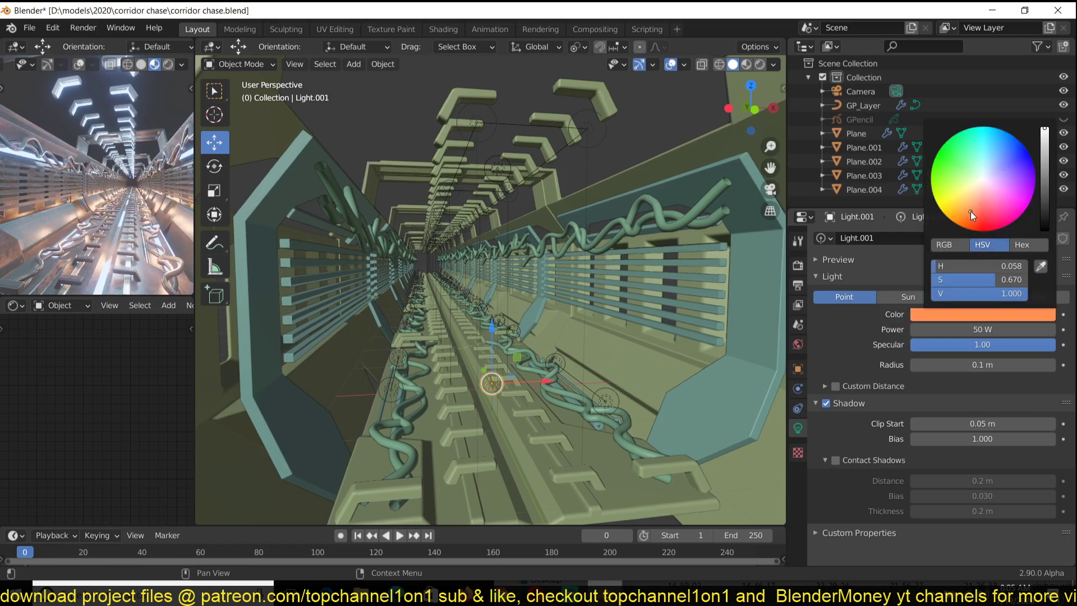
left_click(836, 462)
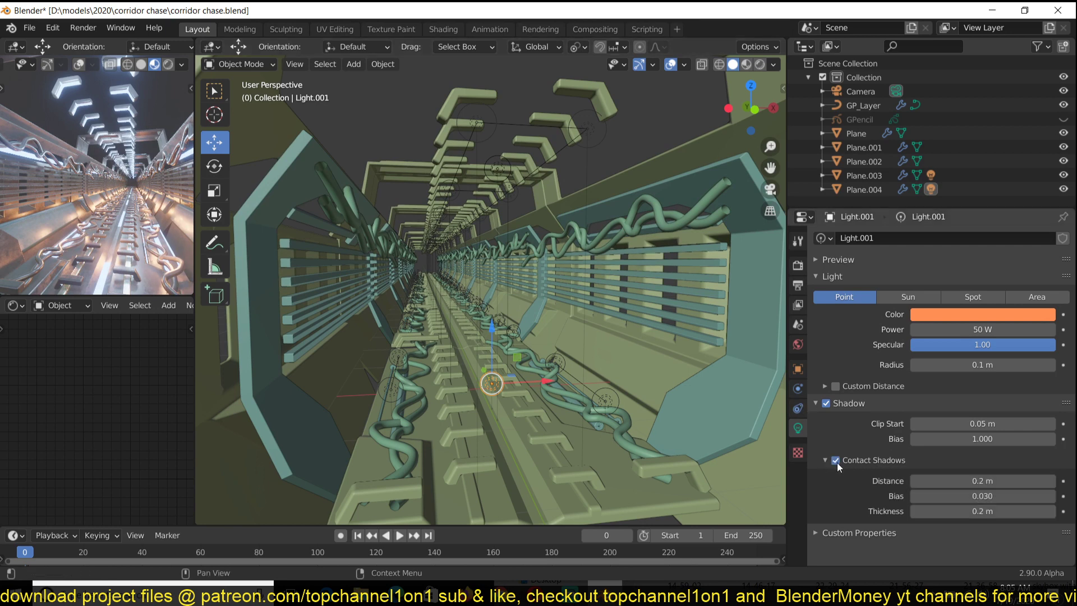
- Select Plane.003, frame the ceiling brackets, and save corridor chase.blend
left_click(591, 136)
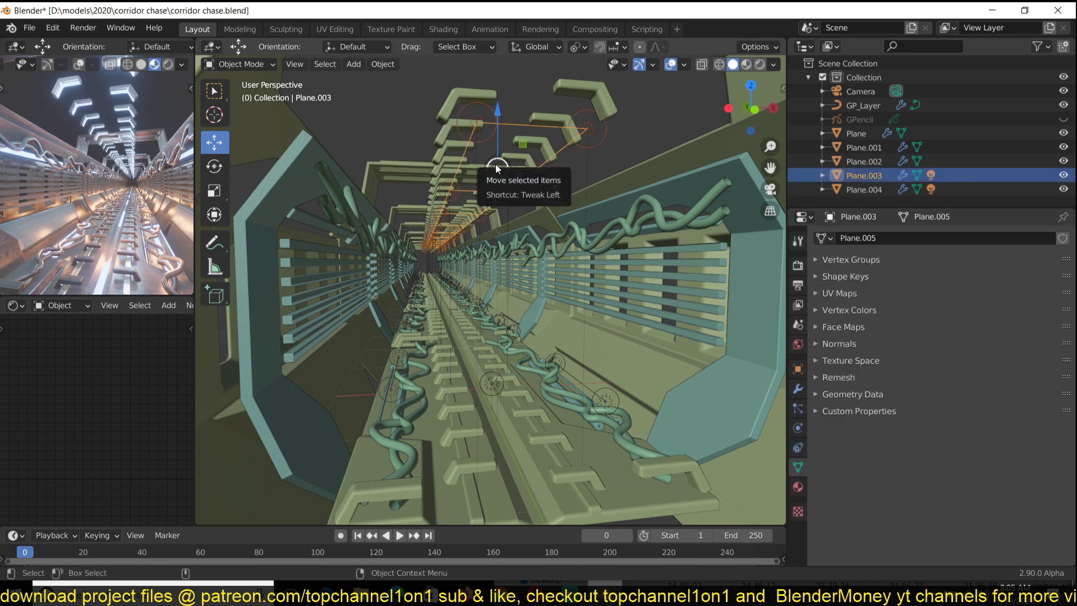
left_click(497, 167)
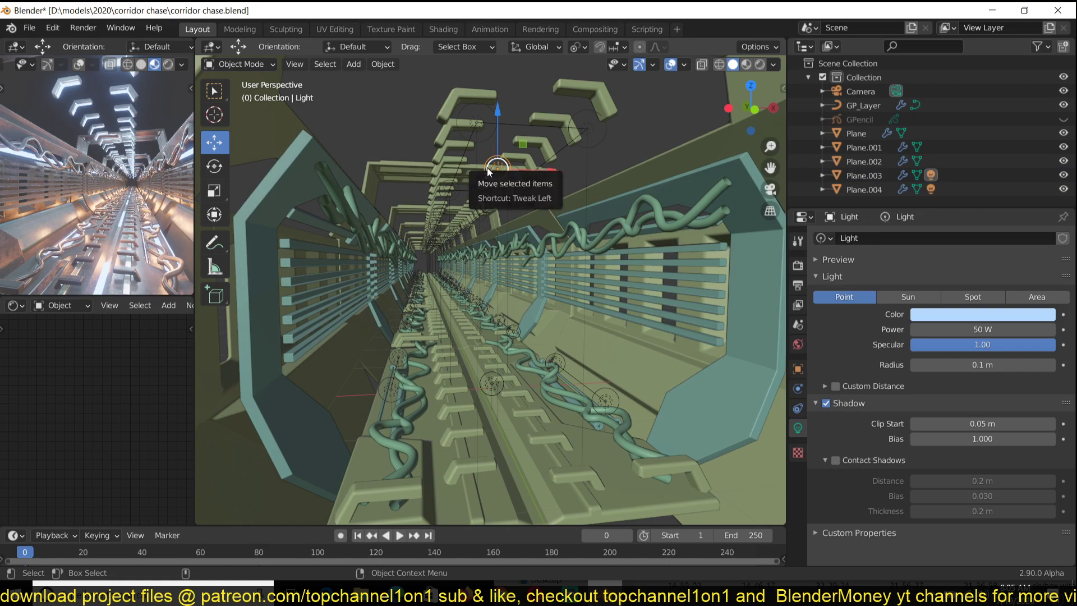
key("ctrl+s")
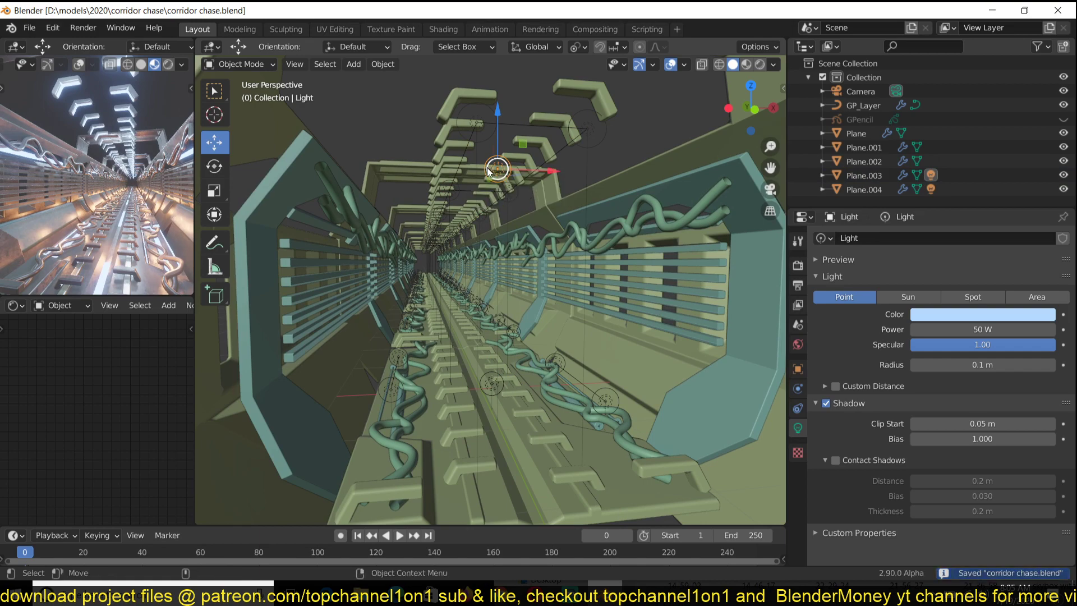
middle_click_drag(490, 171, 440, 185)
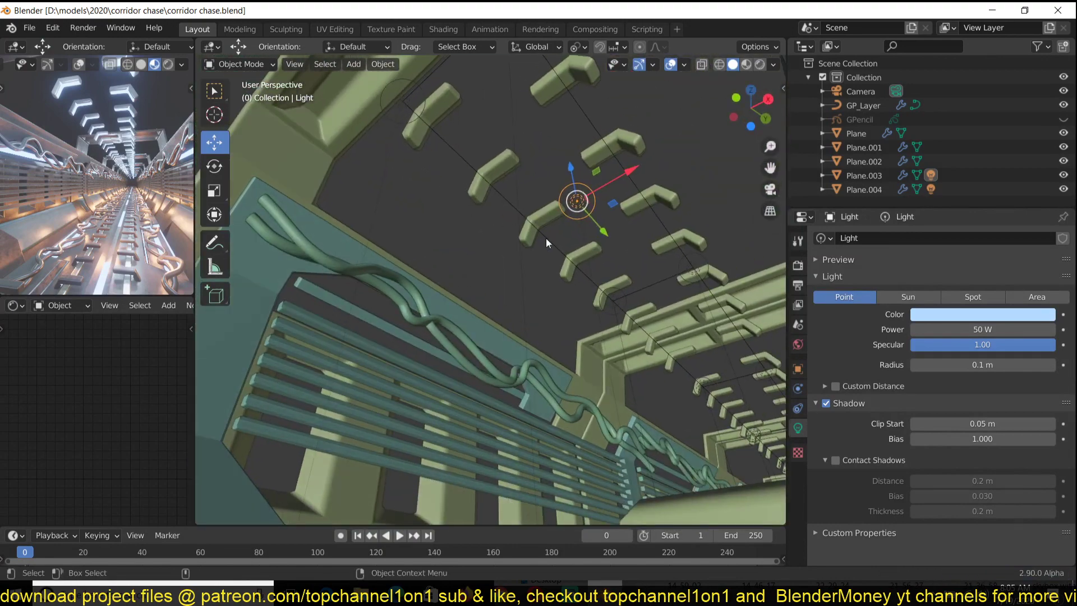
left_click(637, 289)
middle_click_drag(615, 264, 591, 285)
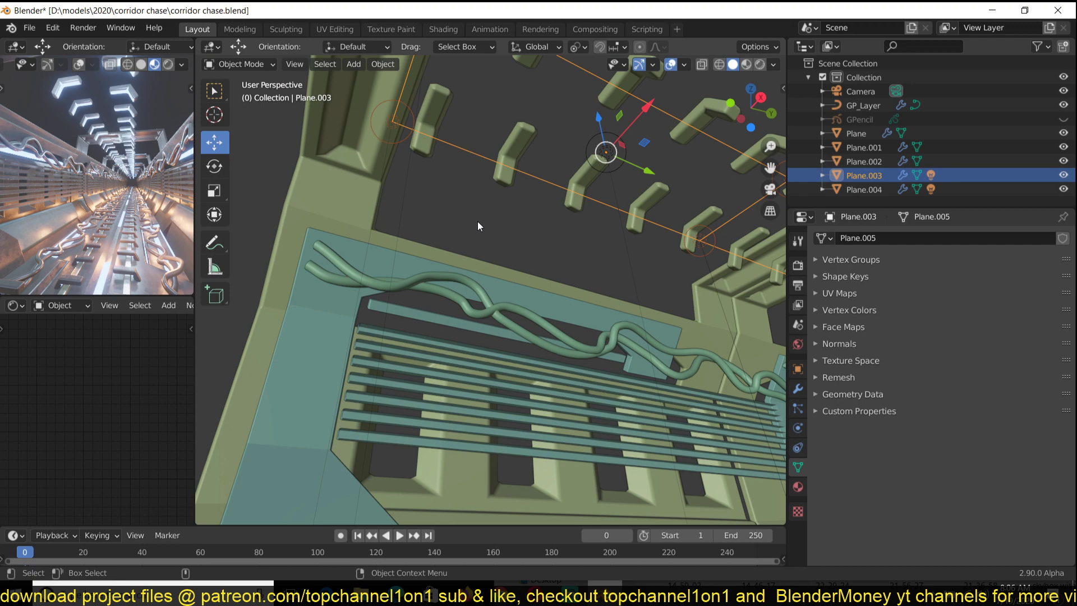
middle_click_drag(479, 226, 418, 217)
key("ctrl+s")
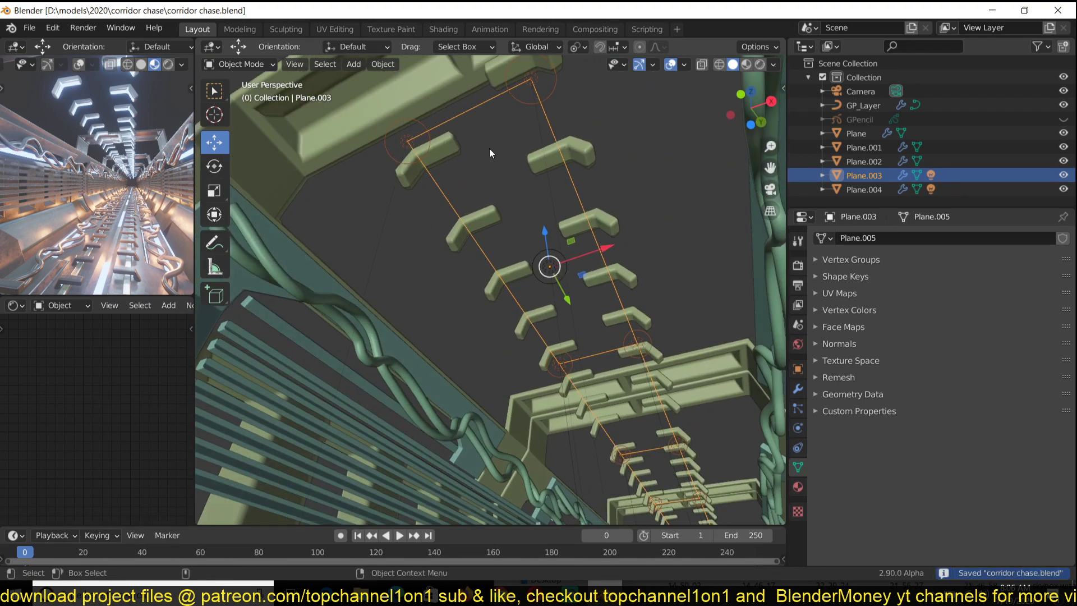
- Shorten Plane.003 by scaling its two end edges to about 0.79 around the 3D cursor
key("Tab")
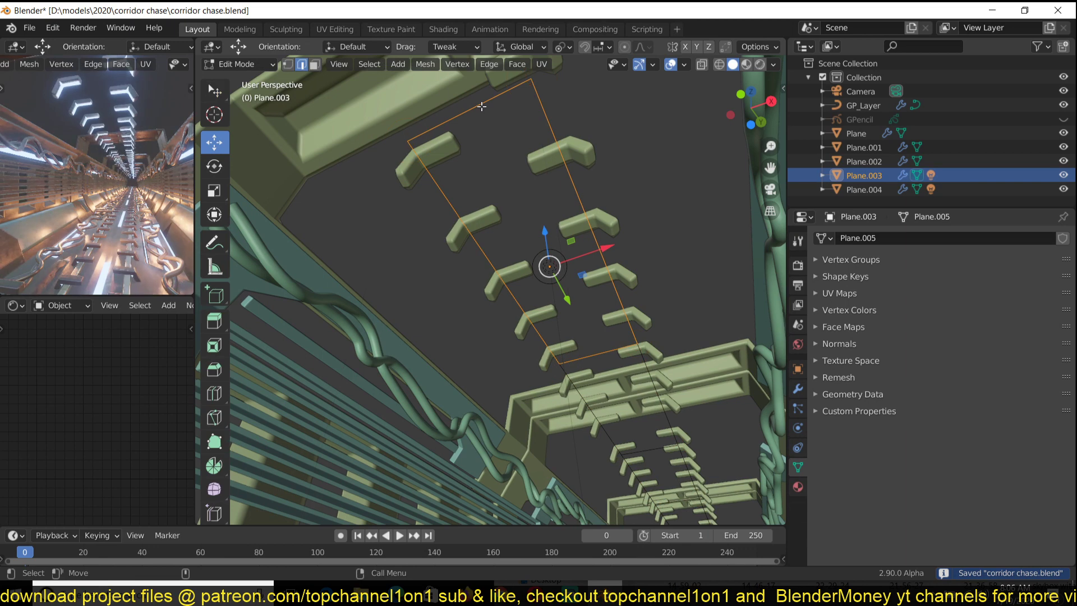
left_click(481, 106)
left_click(596, 353, "shift")
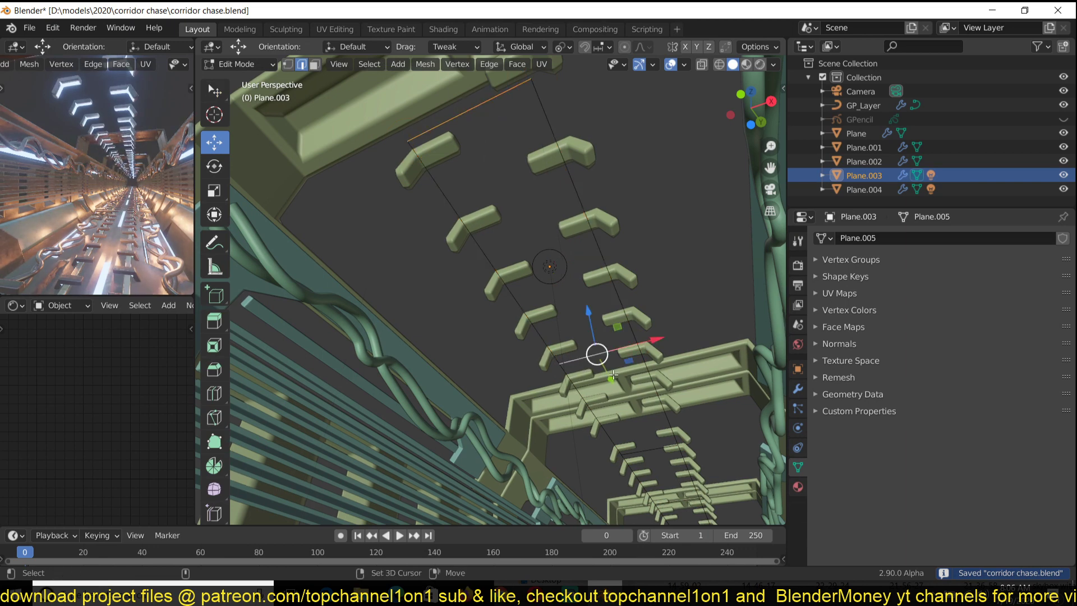
key("g")
key("x")
key("Escape")
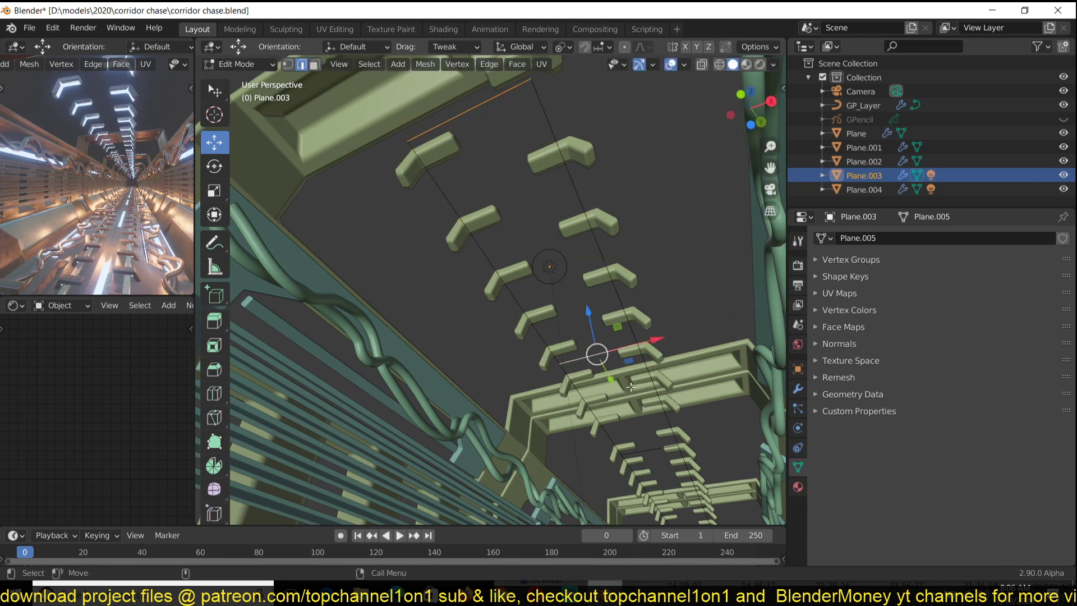
key("period")
left_click(723, 377)
key("s")
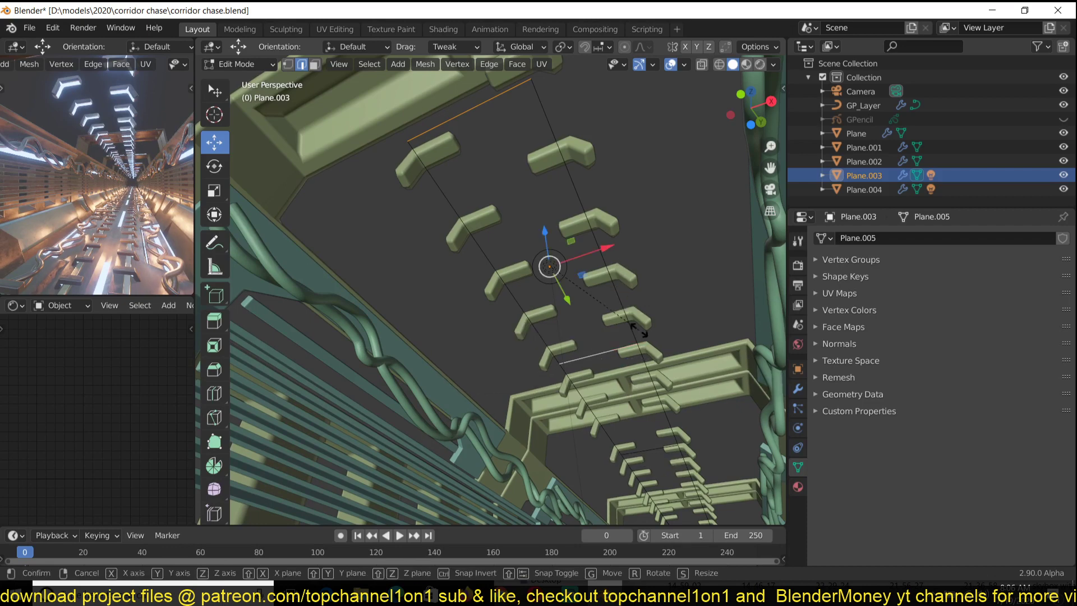
key("x")
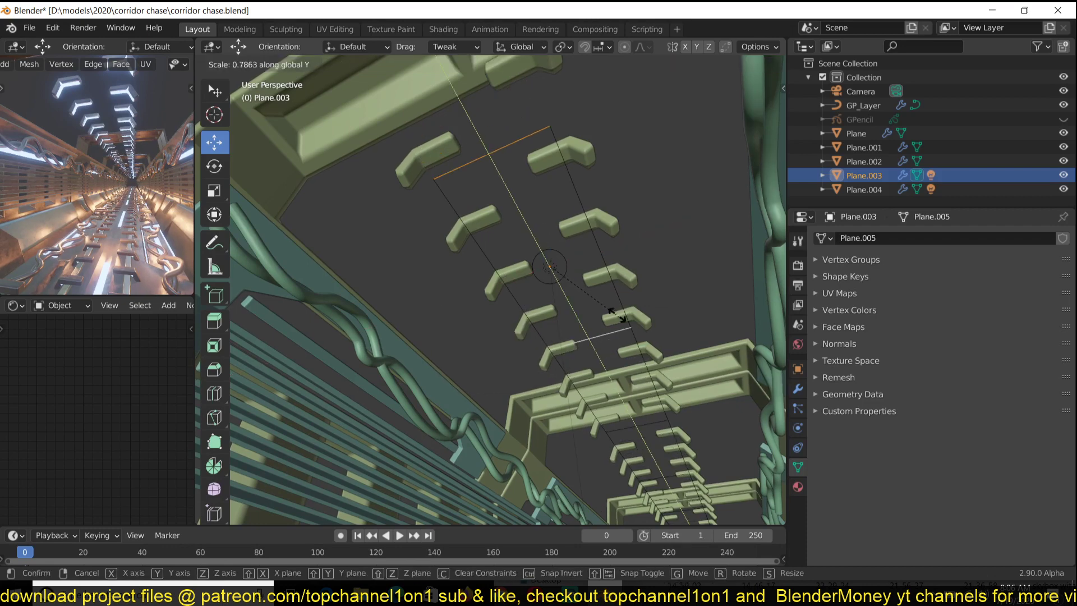
left_click(621, 315)
key("Tab")
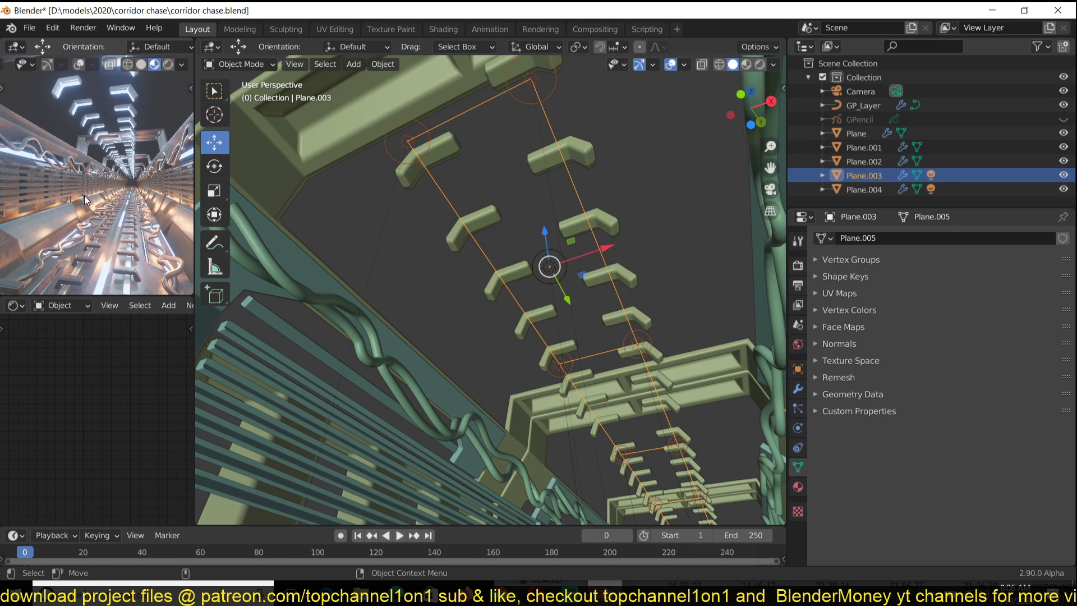
- Save corridor chase.blend, then view it from top ortho (Numpad 7) in wireframe
middle_click_drag(84, 195, 110, 201)
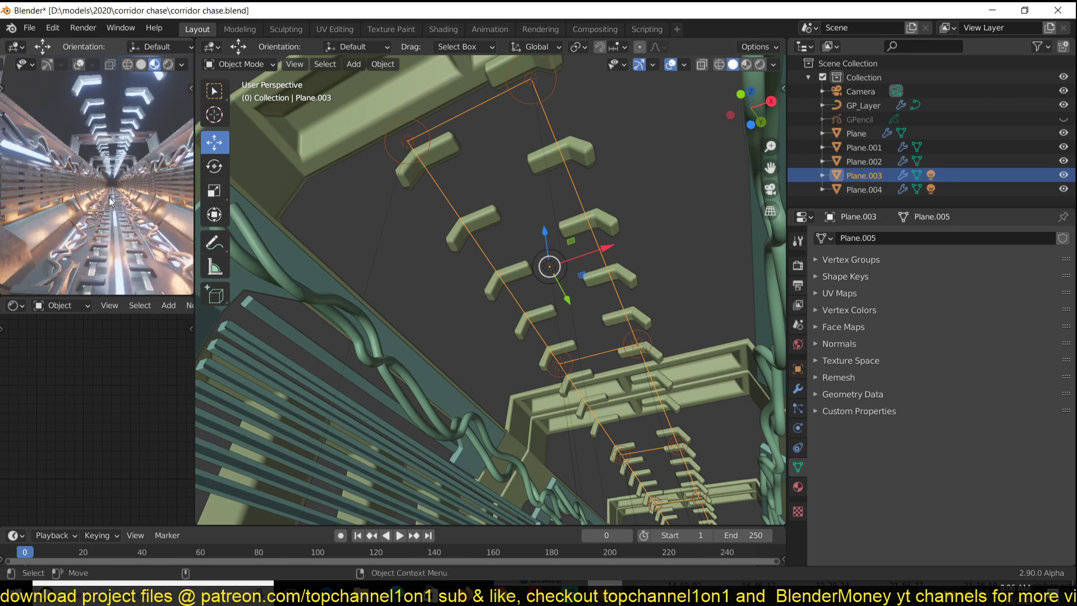
key("ctrl+s")
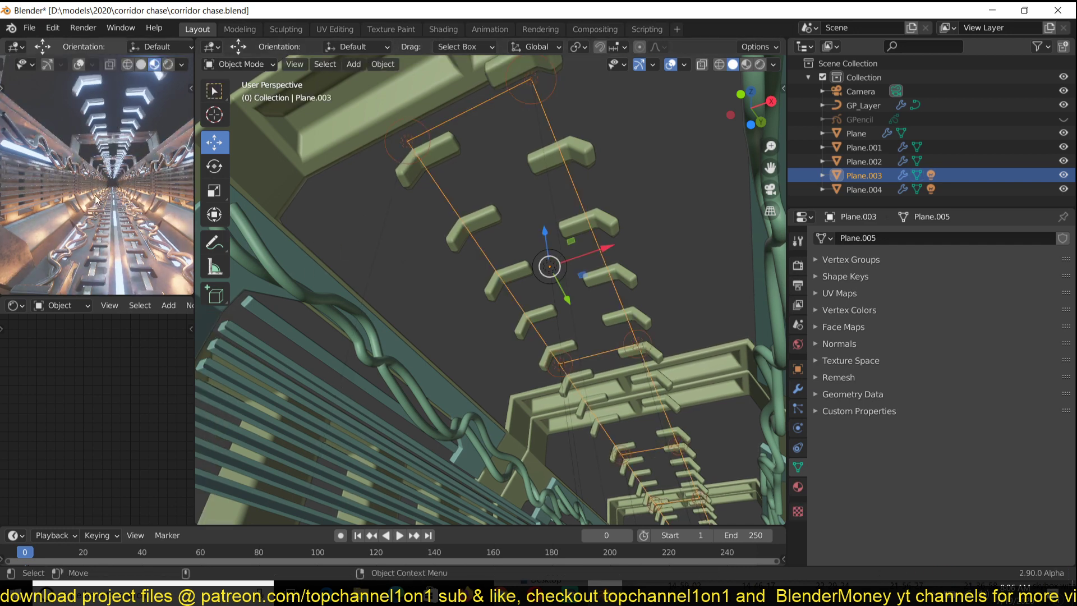
key("ctrl+s")
middle_click_drag(419, 315, 517, 417)
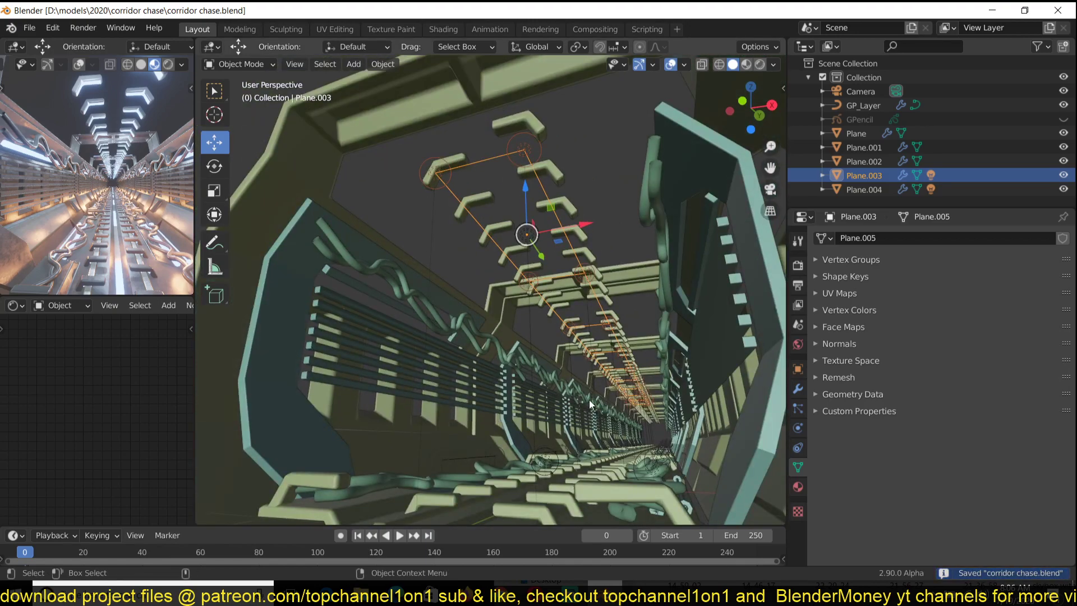
scroll(599, 412, "down", 10)
key("KP_7")
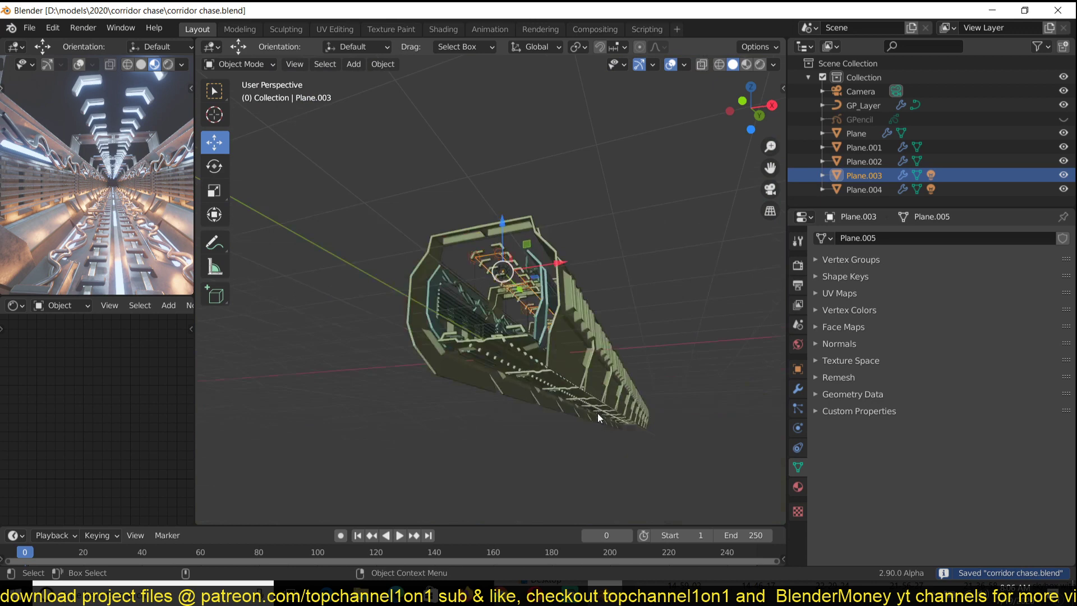
scroll(514, 450, "down", 3)
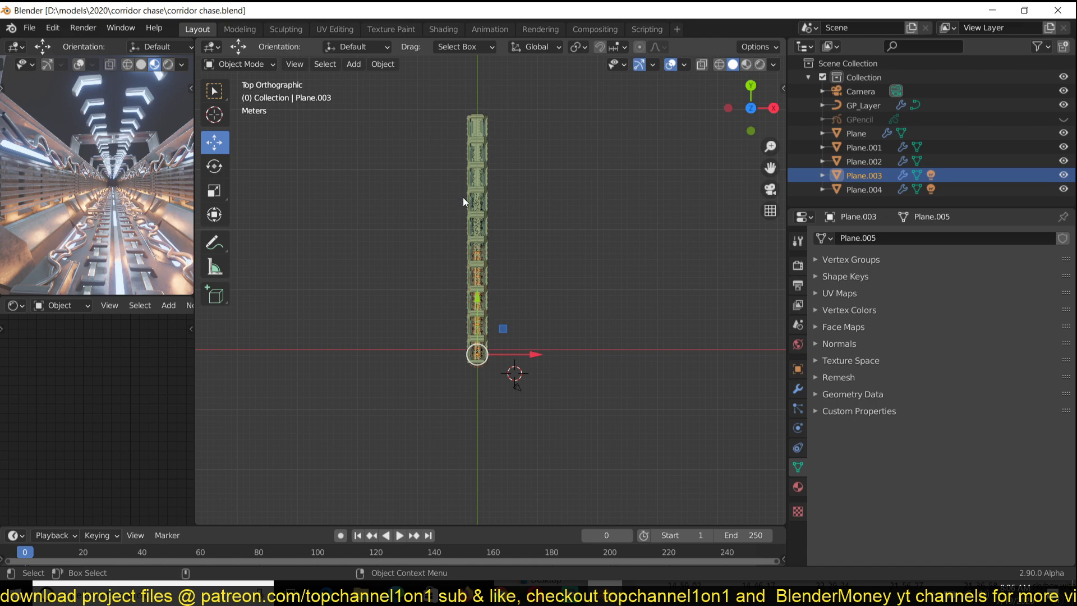
left_click(379, 243)
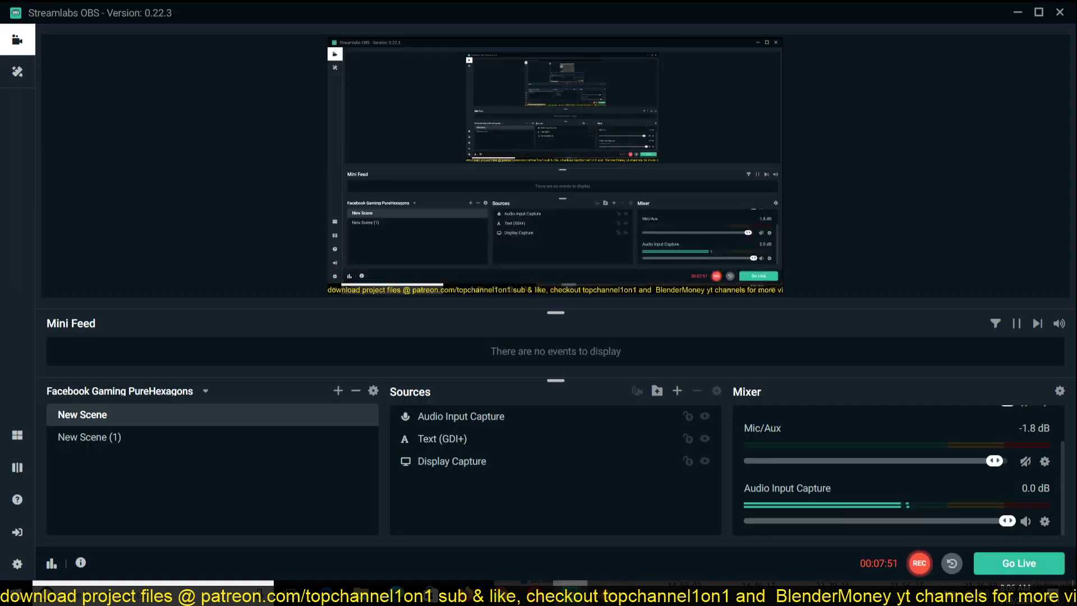
- Tick Scene World in the camera preview's Viewport Shading options
scroll(549, 317, "up", 1)
scroll(546, 315, "up", 1)
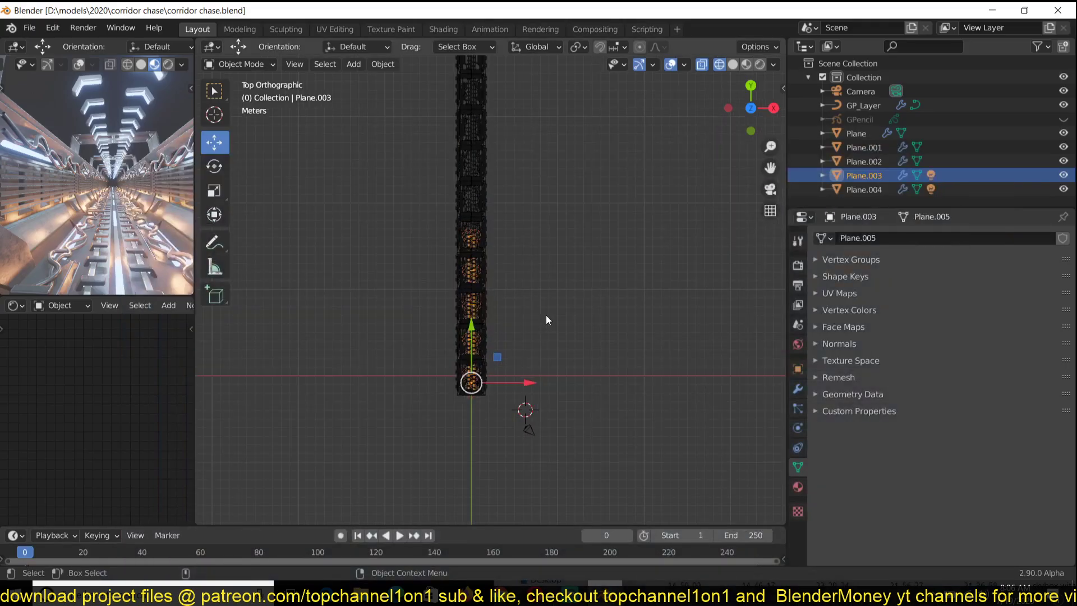
left_click(185, 64)
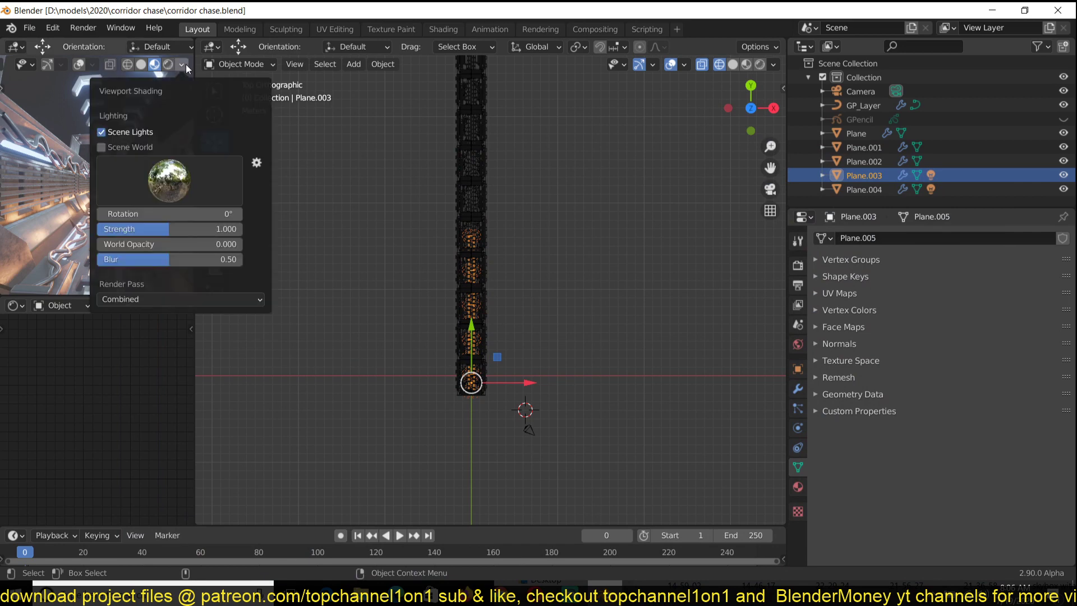
left_click(139, 144)
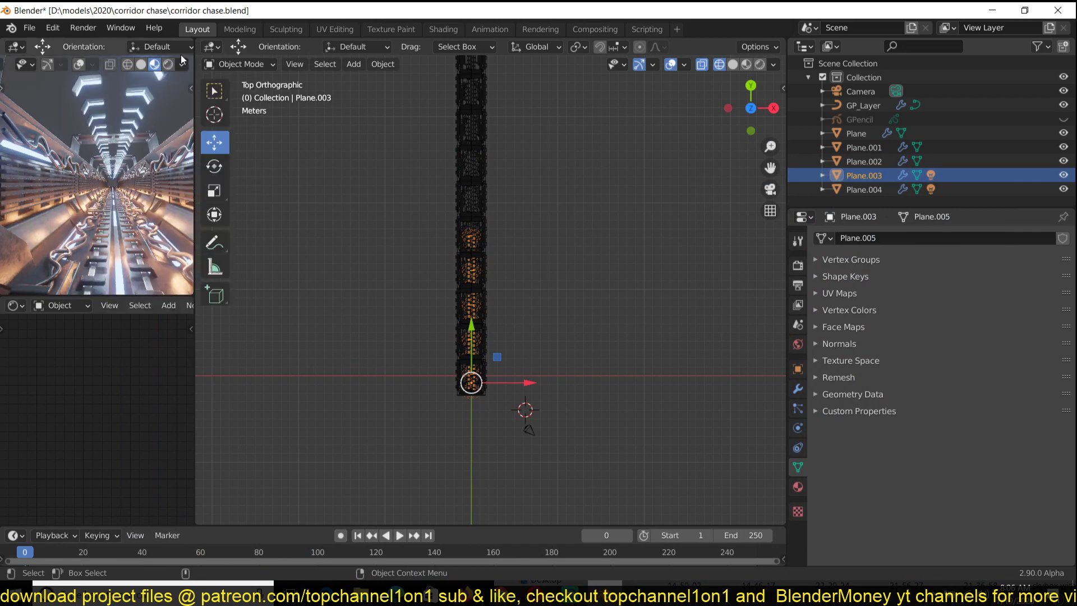
left_click(71, 276)
- Keep Scene World lighting with scene lights off, deselect all, and save corridor chase.blend
left_click(181, 64)
left_click(116, 131)
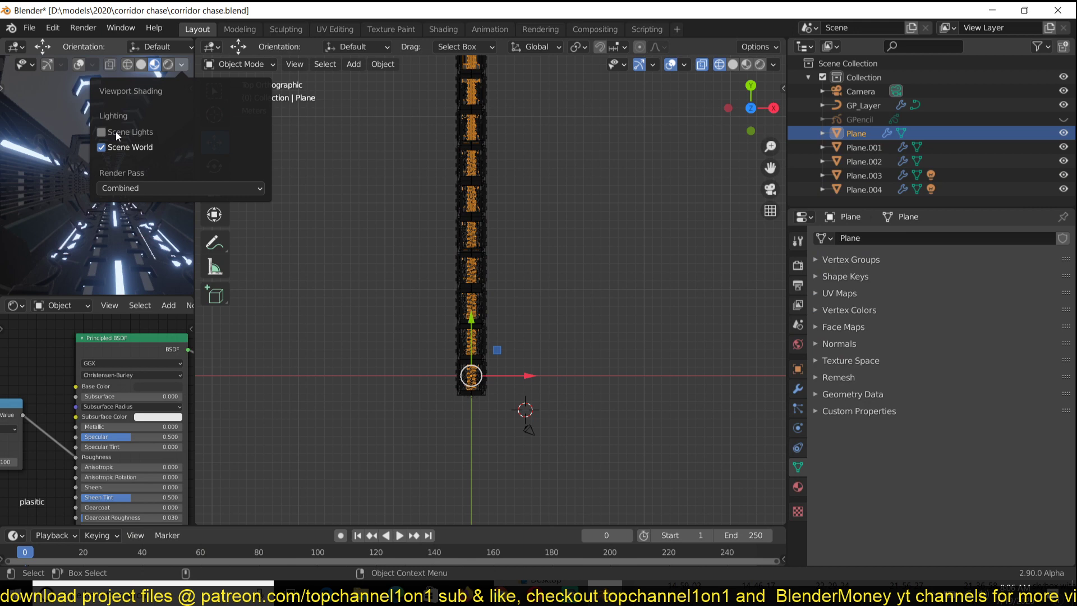
left_click(109, 147)
left_click(109, 148)
left_click(357, 153)
scroll(416, 256, "down", 4)
scroll(381, 295, "up", 1)
key("ctrl+s")
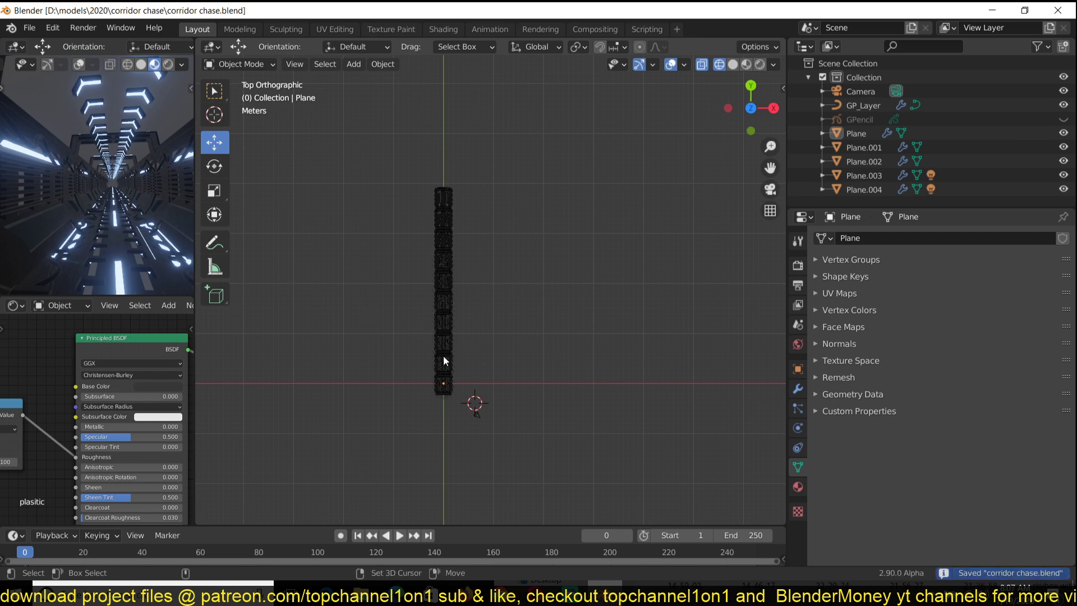
- Add a Bezier curve, enlarge it, rotate it 90° and place it along the corridor
key("shift+a")
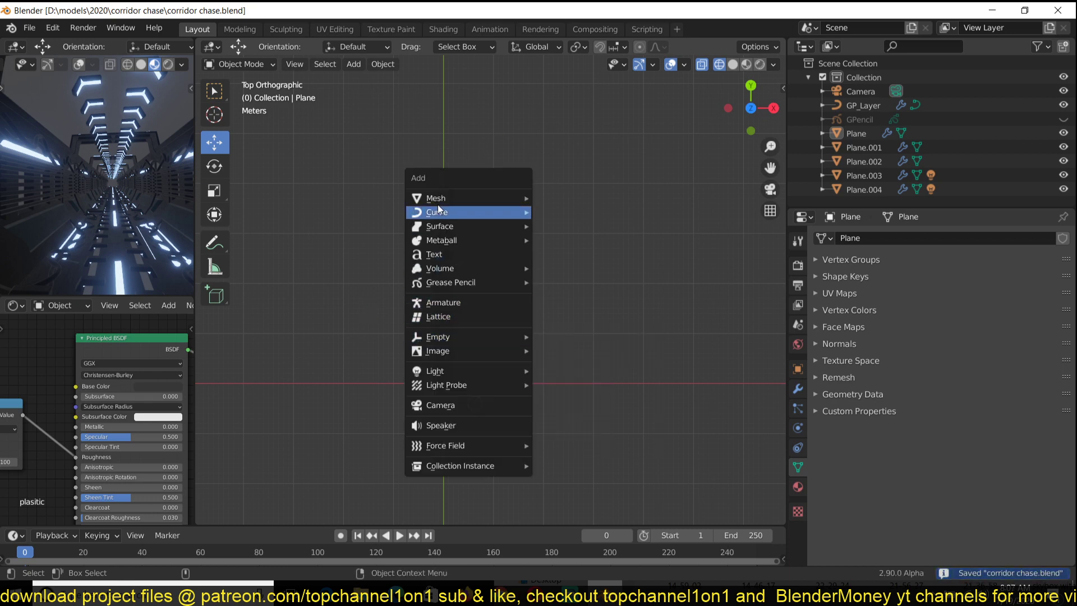
mouse_move(443, 212)
left_click(587, 213)
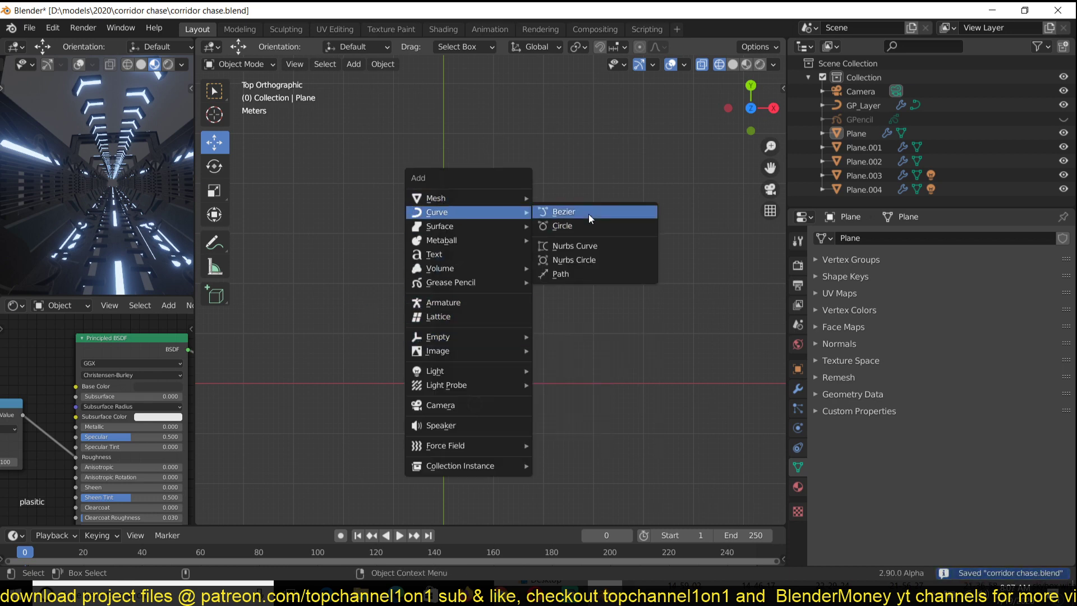
key("s")
left_click(759, 372)
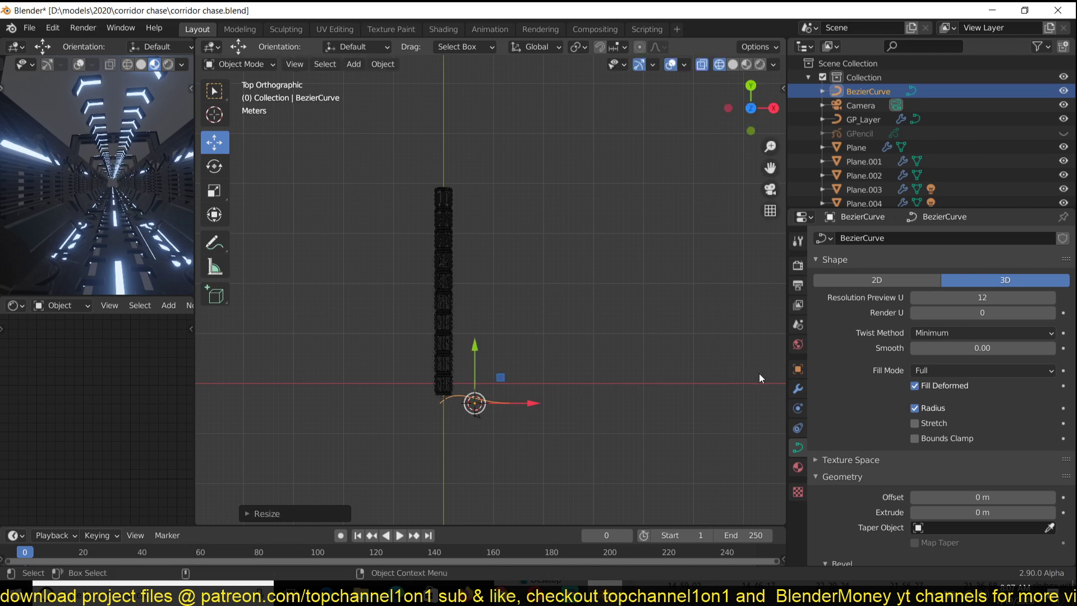
key("r")
key("9")
key("0")
key("Return")
key("g")
left_click(614, 337)
- Set the point handles to automatic, move a point up the corridor and extrude two points bending right
key("Tab")
key("v")
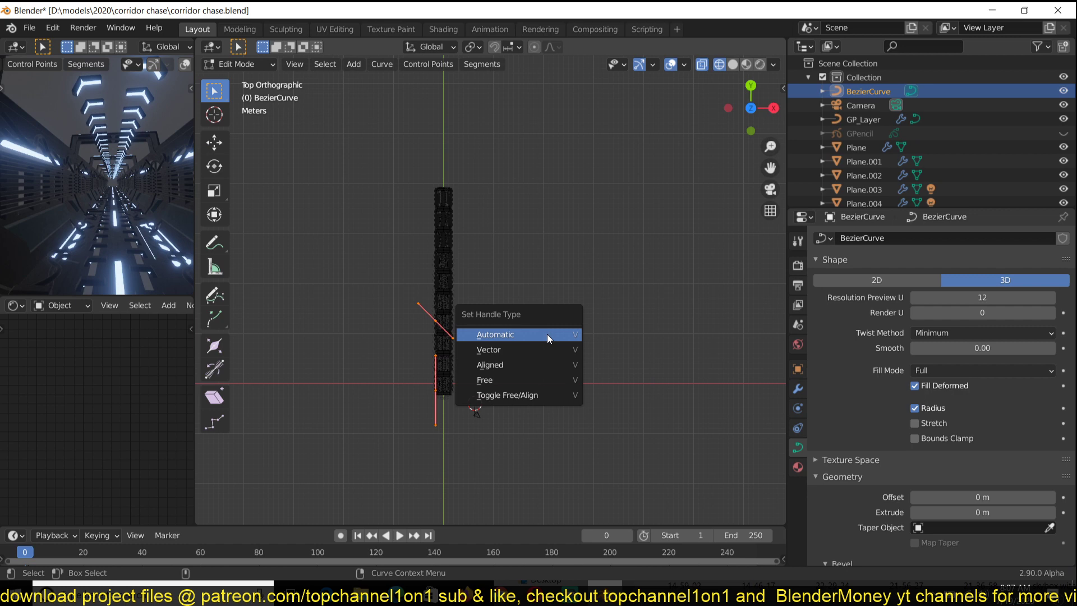
left_click(537, 357)
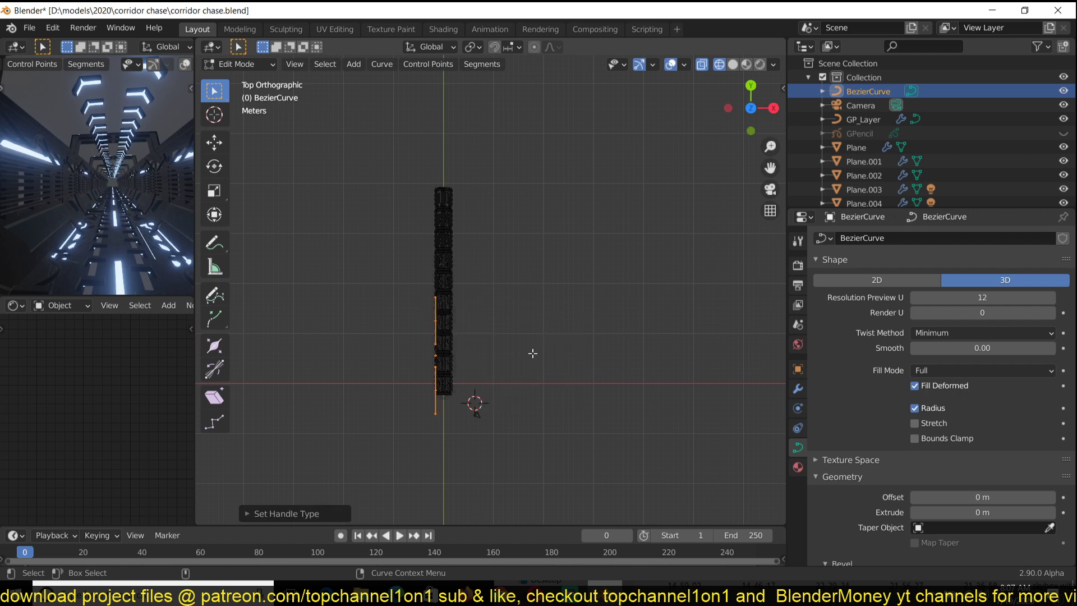
key("v")
left_click(446, 309)
key("g")
left_click(472, 158)
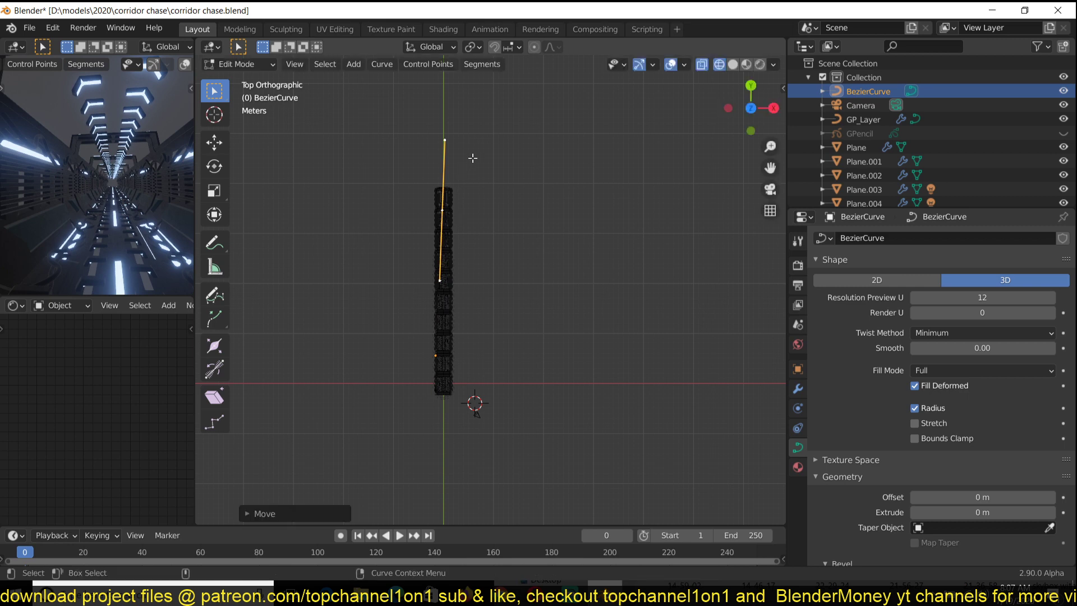
right_click(532, 125, "ctrl")
right_click(611, 116, "ctrl")
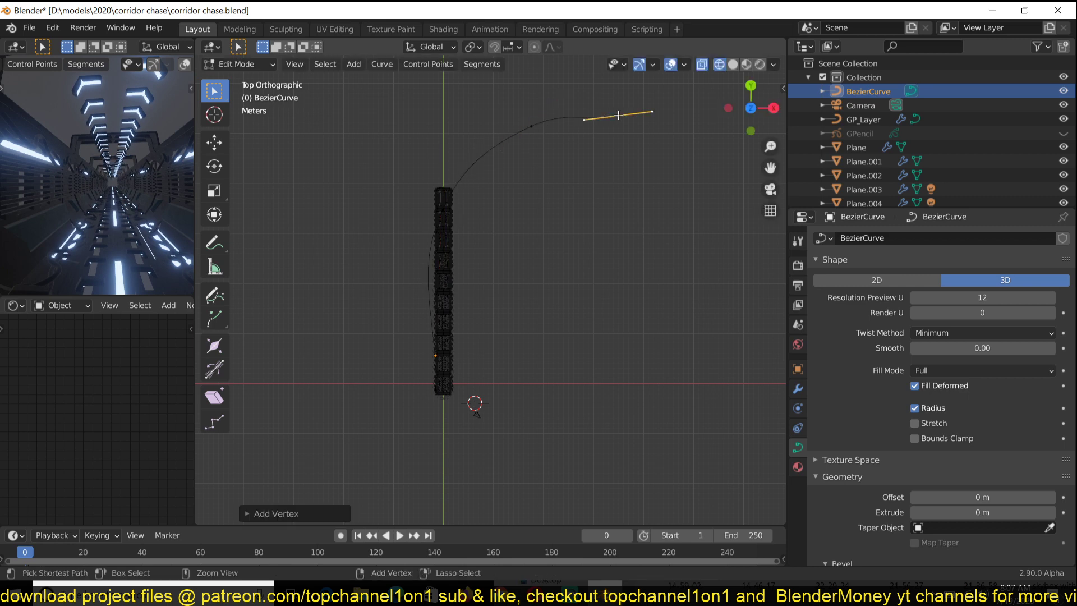
- Move the first control point's handle so the curve hugs the corridor
key("Tab")
key("Tab")
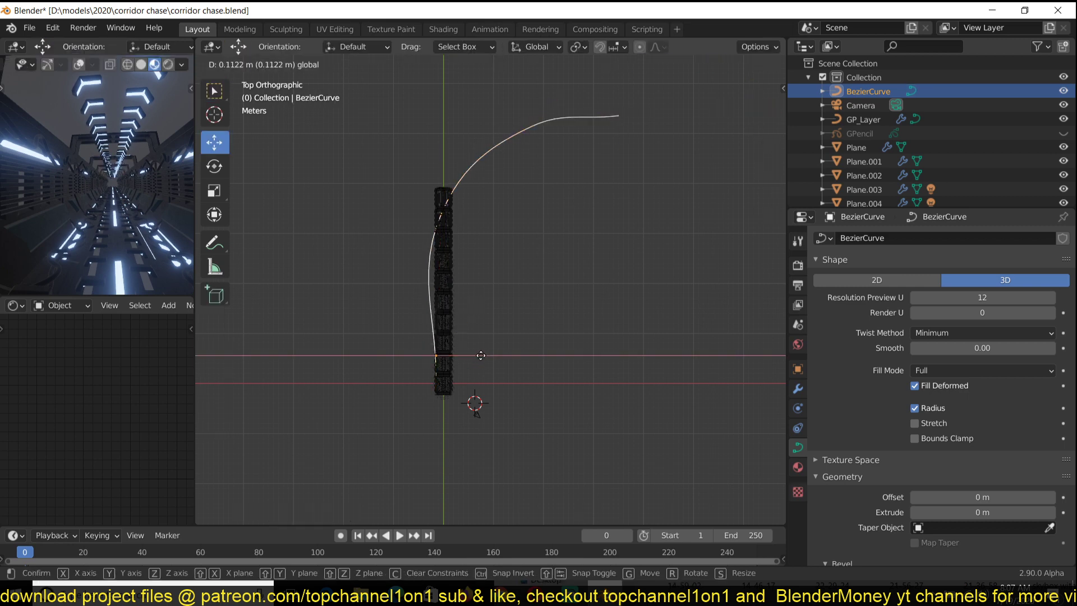
left_click(450, 264)
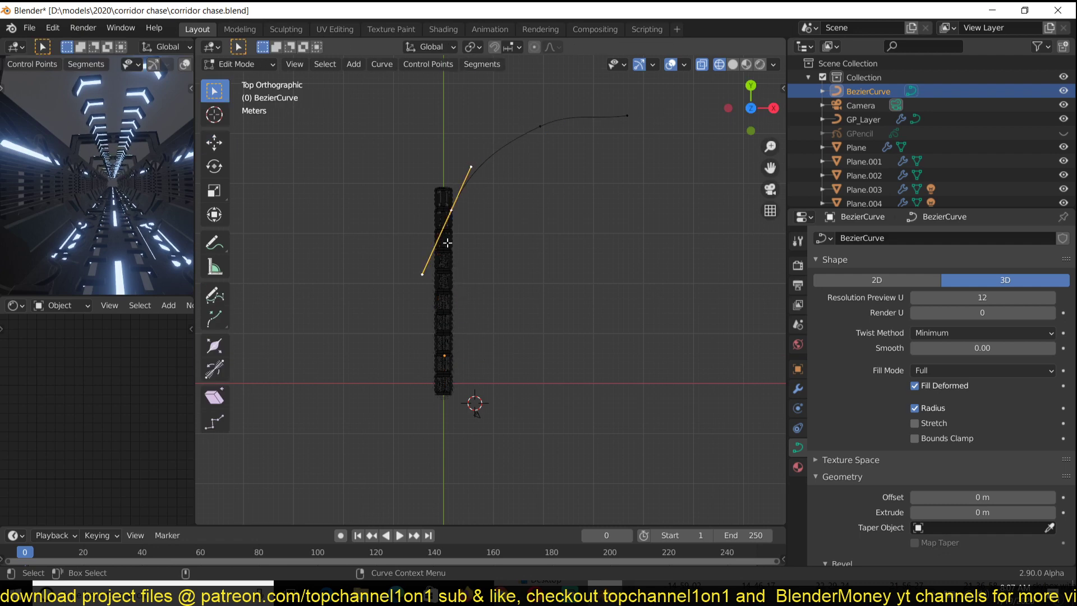
key("g")
left_click(465, 206)
key("Tab")
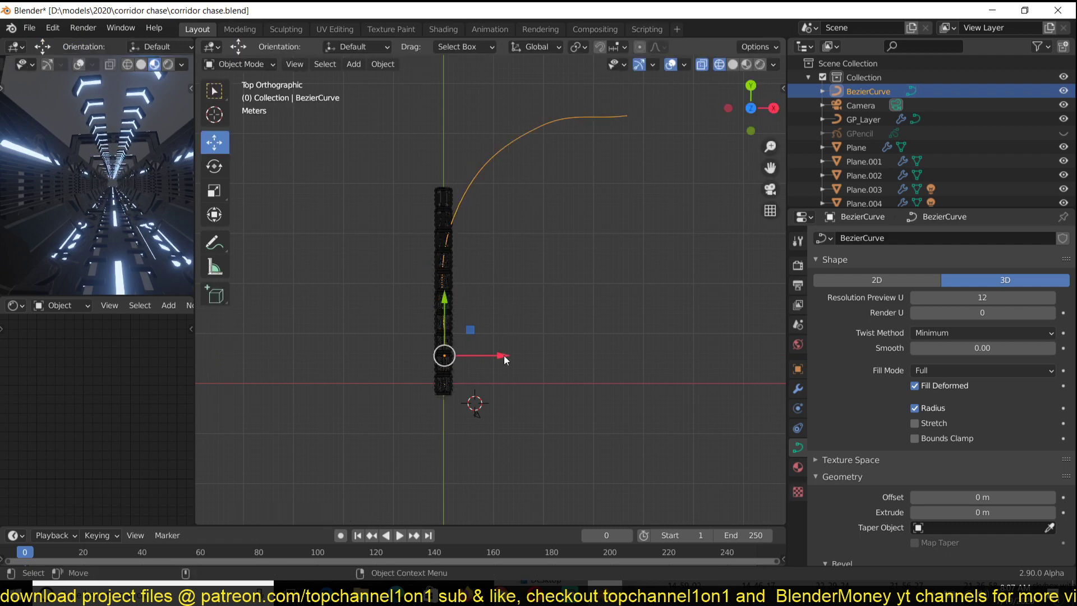
middle_click_drag(504, 355, 324, 331)
key("Tab")
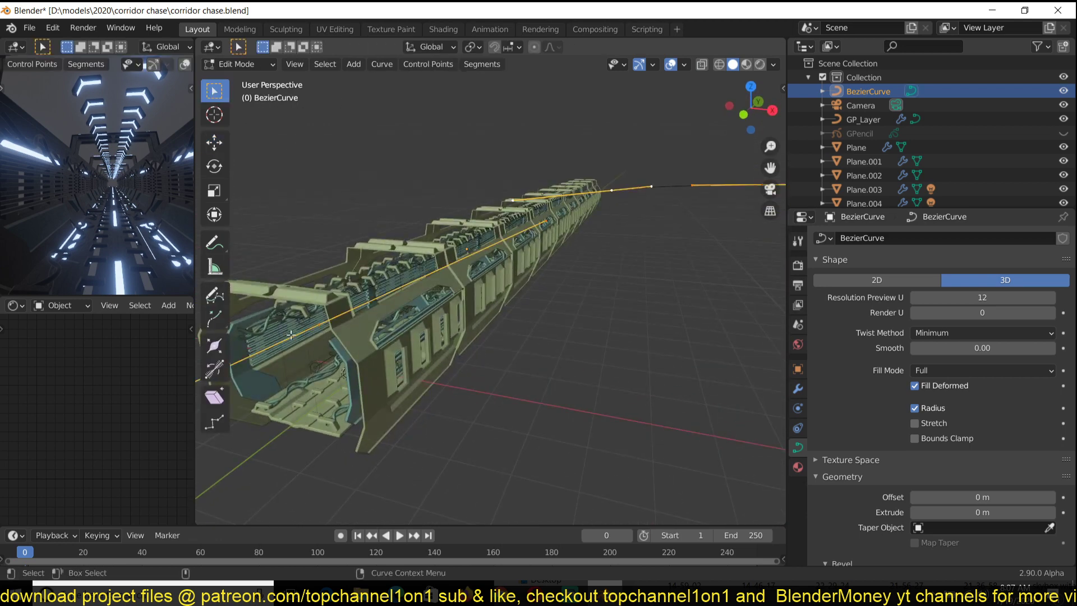
- Set the curve's origin to its geometry
key("Tab")
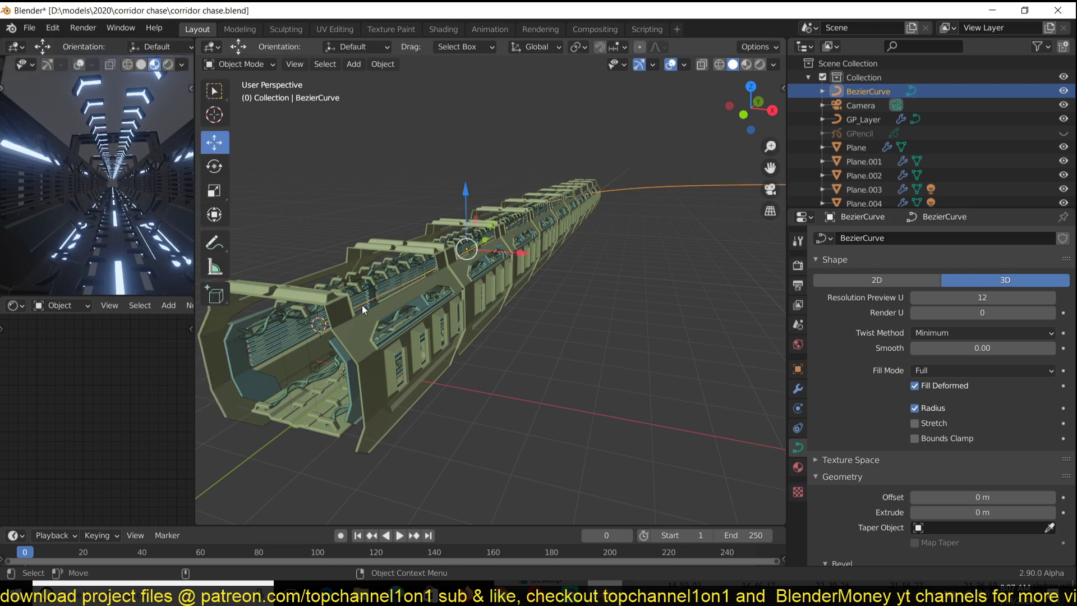
right_click(370, 311)
mouse_move(371, 373)
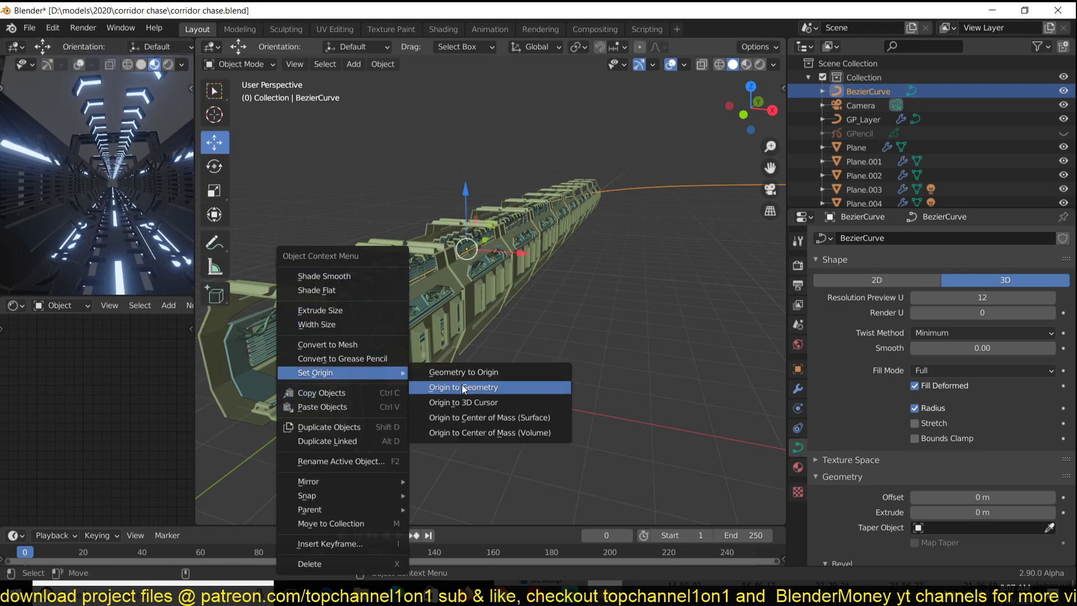
left_click(472, 392)
- Add a Curve modifier to Plane with BezierCurve as its Curve Object
middle_click_drag(391, 358, 448, 341)
left_click(443, 402)
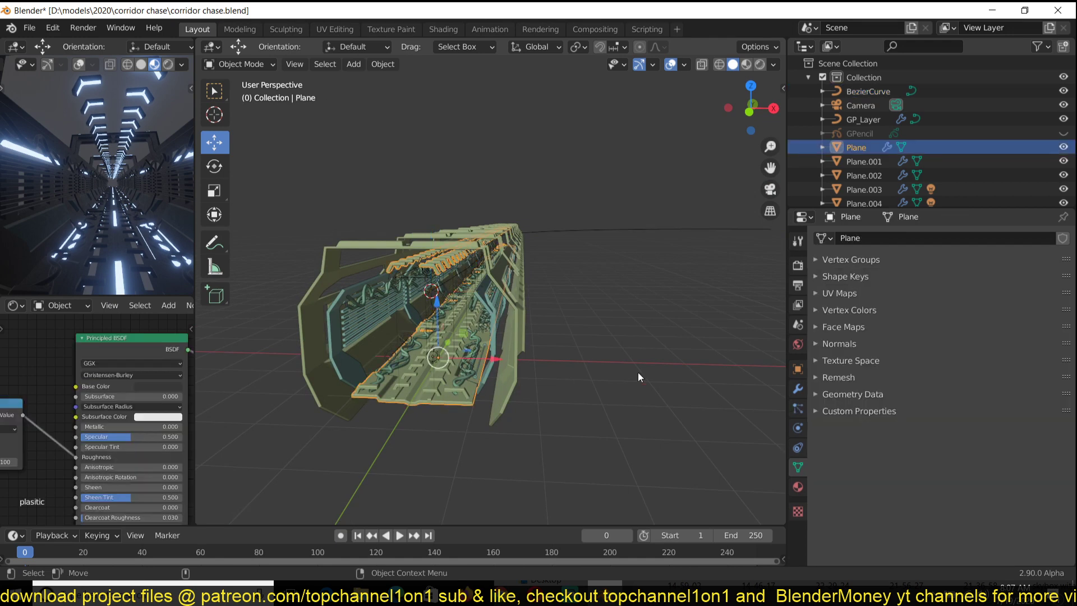
left_click(797, 389)
left_click(818, 301)
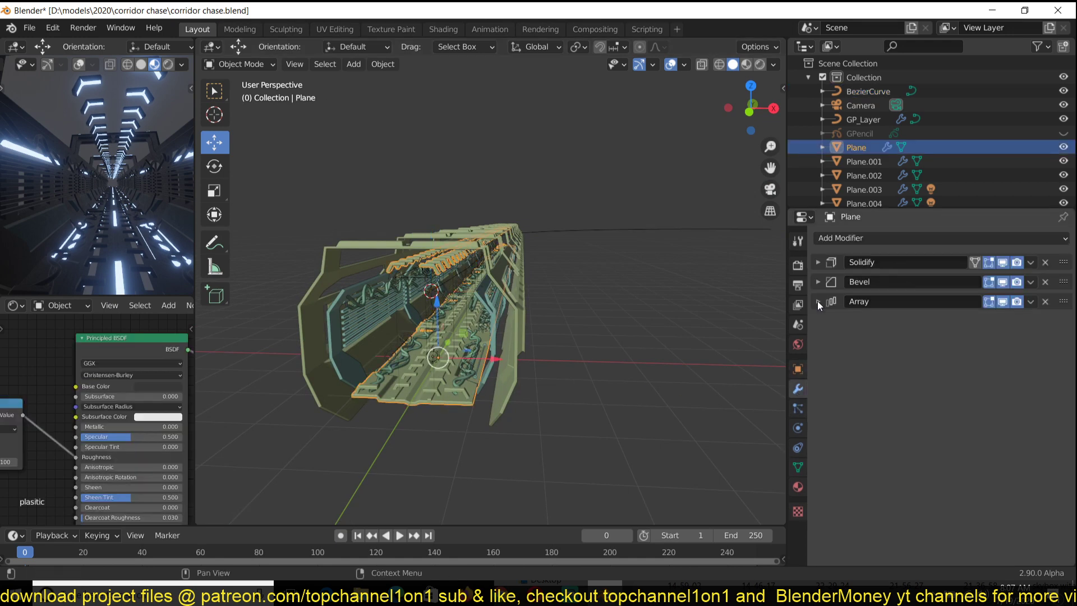
left_click(894, 238)
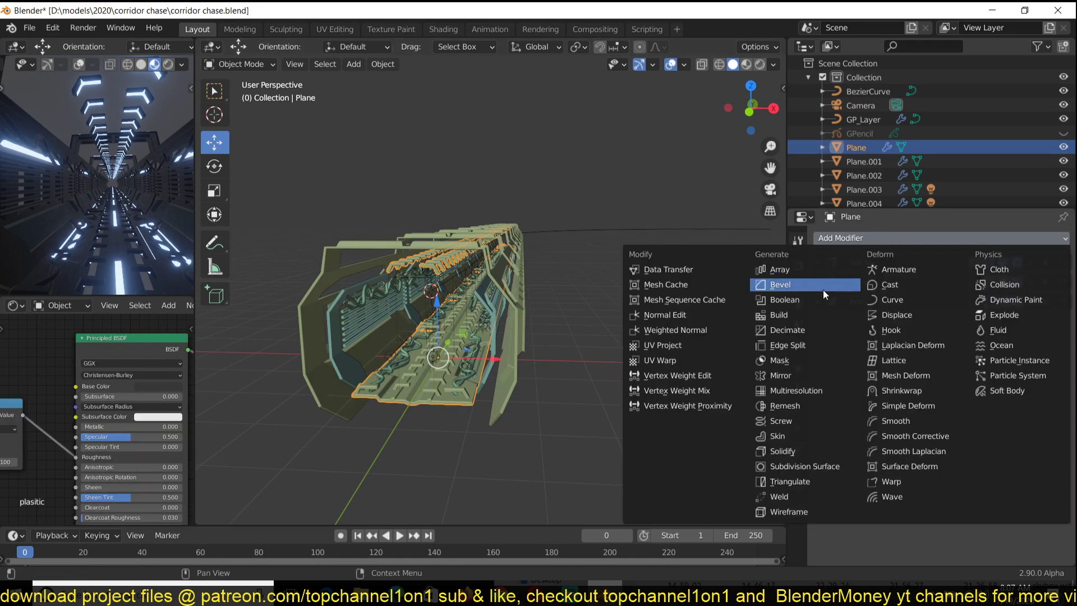
left_click(890, 304)
left_click(1046, 342)
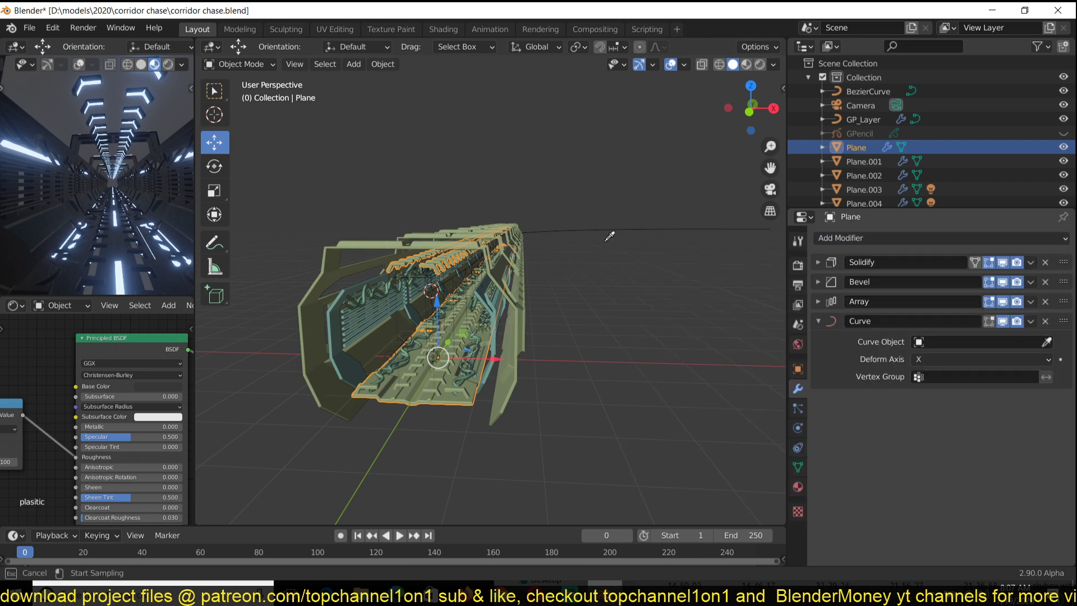
left_click(609, 231)
middle_click_drag(592, 254, 628, 257)
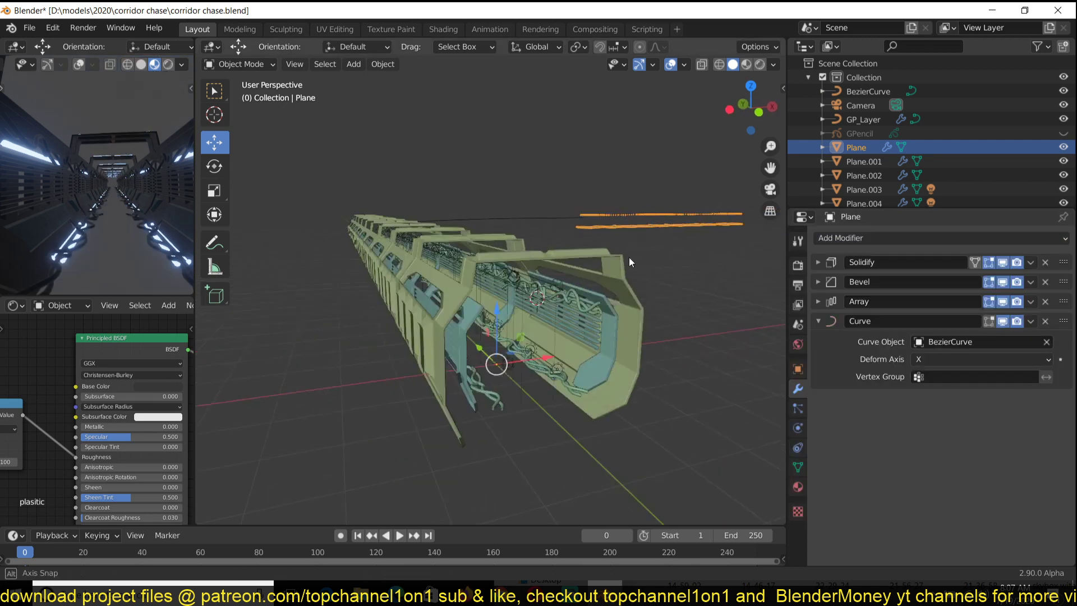
middle_click_drag(553, 295, 571, 229)
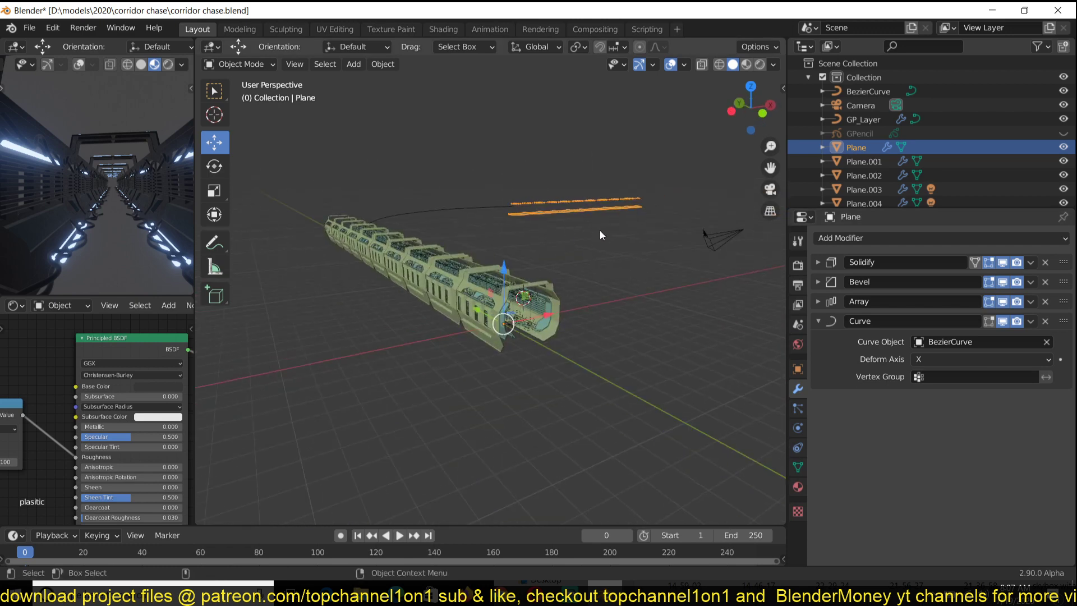
- In BezierCurve's Edit Mode, show handles only on selected points and lengthen the normals
left_click(496, 211)
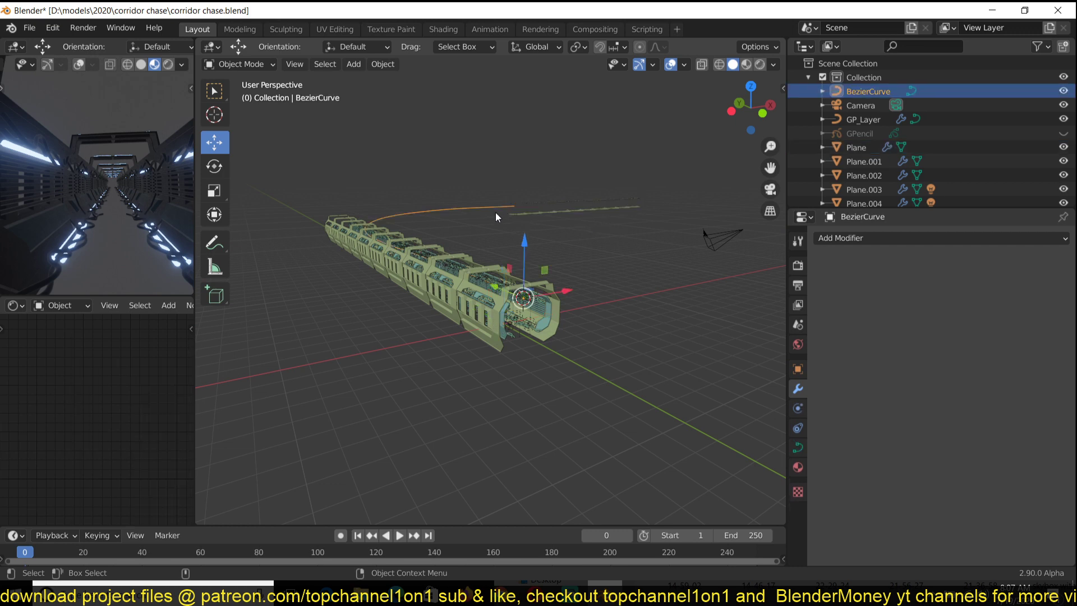
key("Tab")
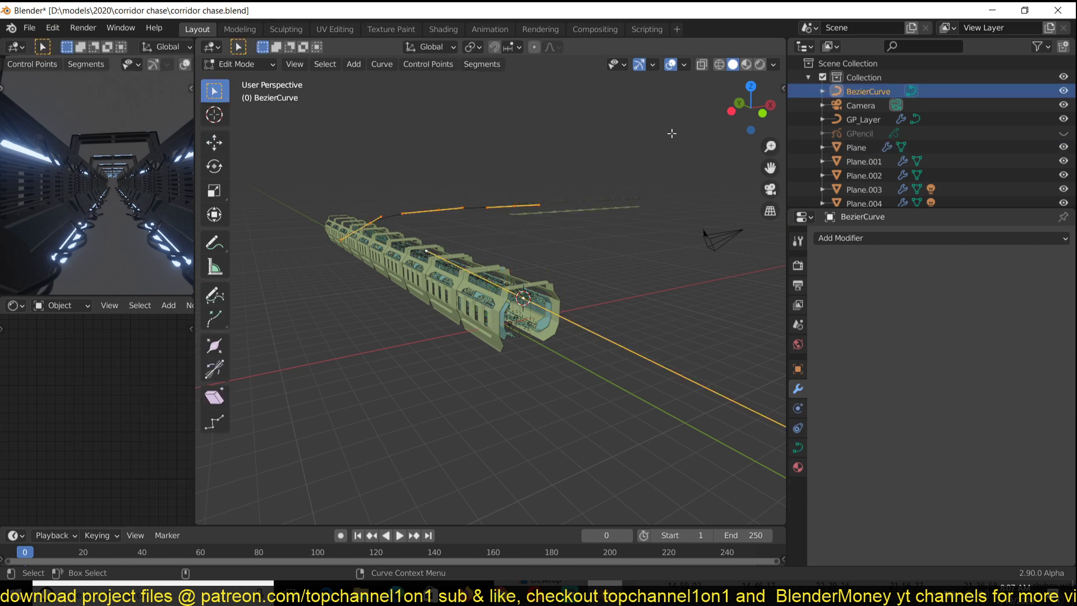
left_click(684, 65)
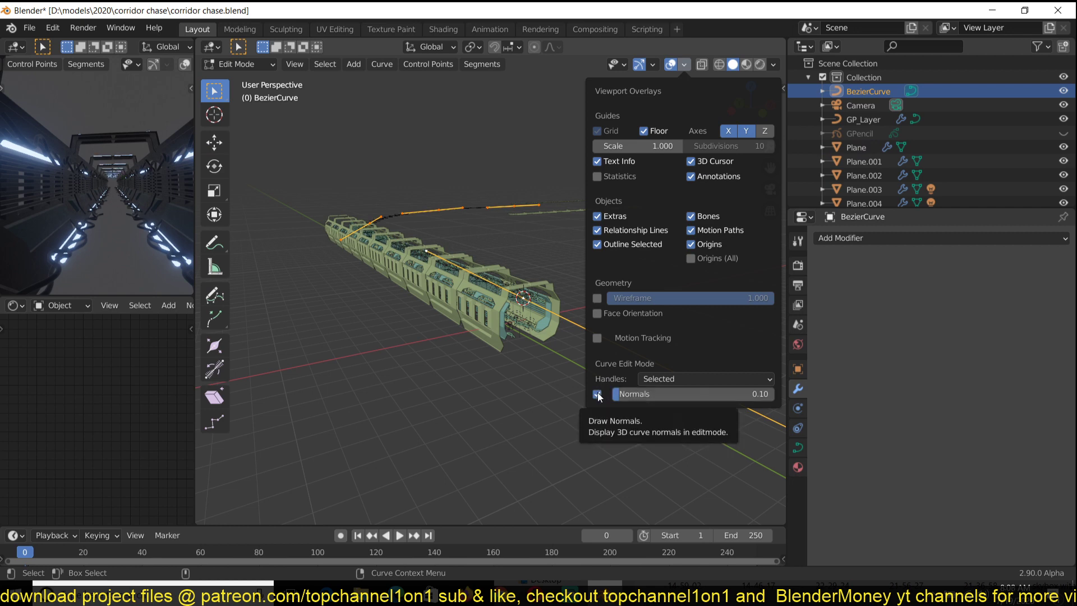
left_click(662, 380)
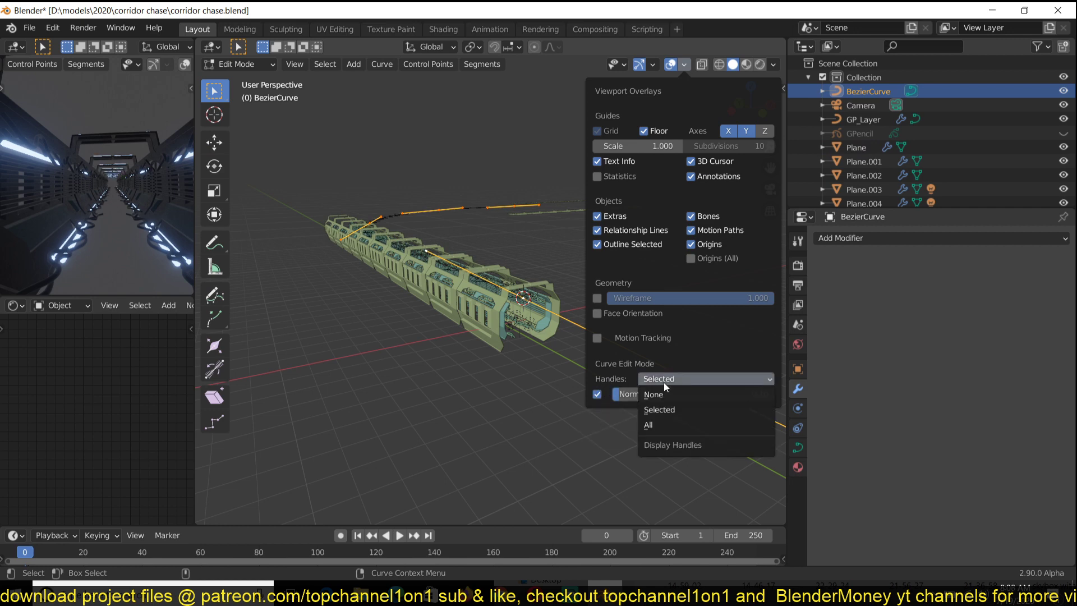
left_click(664, 382)
left_click_drag(636, 394, 661, 394)
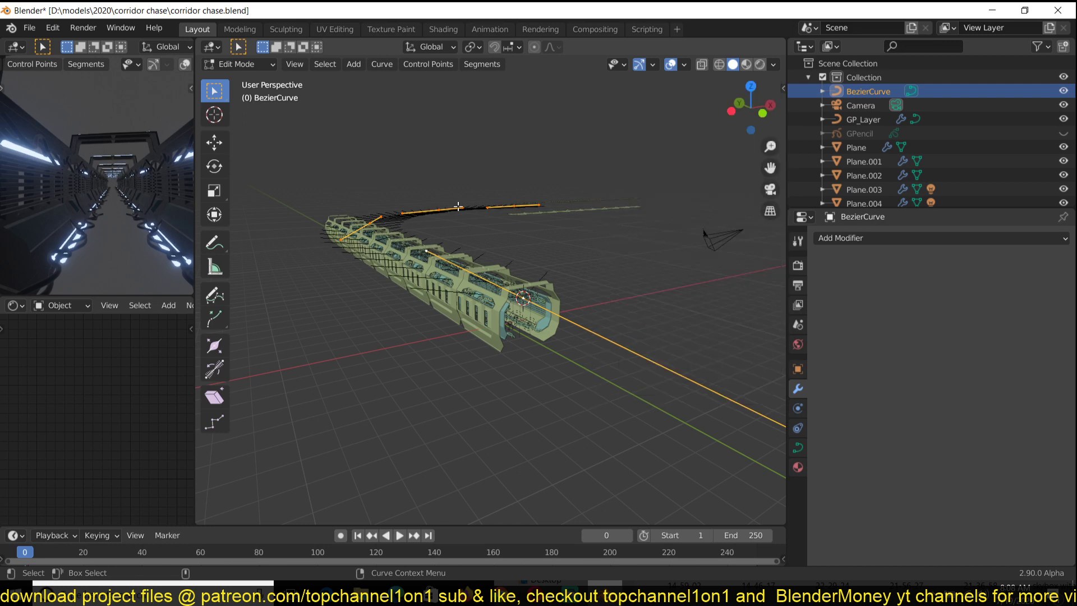
- Switch the curve's direction and return to Object Mode
middle_click_drag(521, 275, 468, 268)
right_click(501, 269)
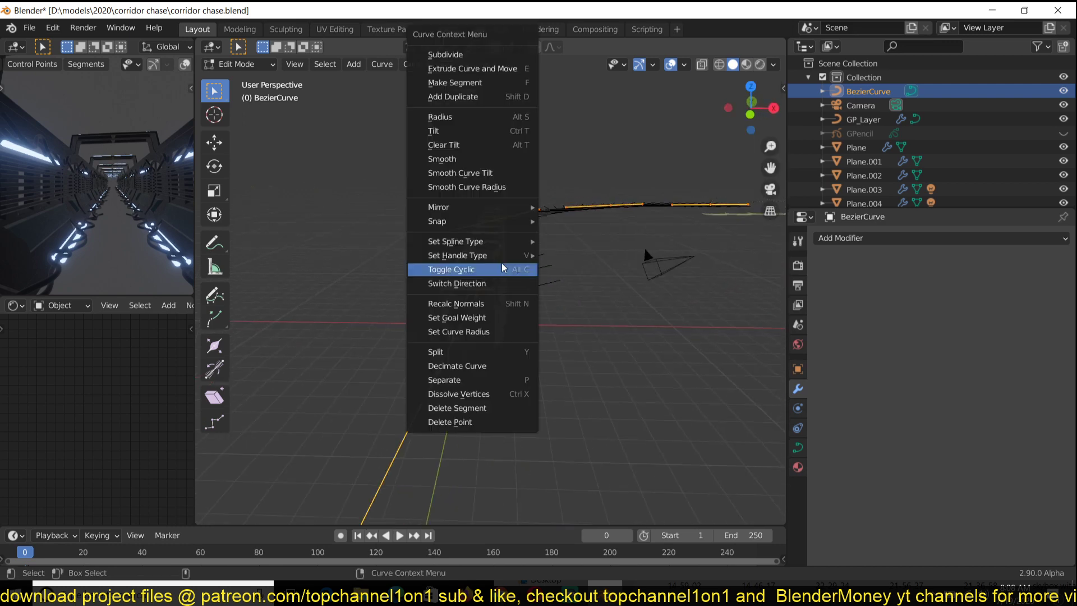
left_click(481, 288)
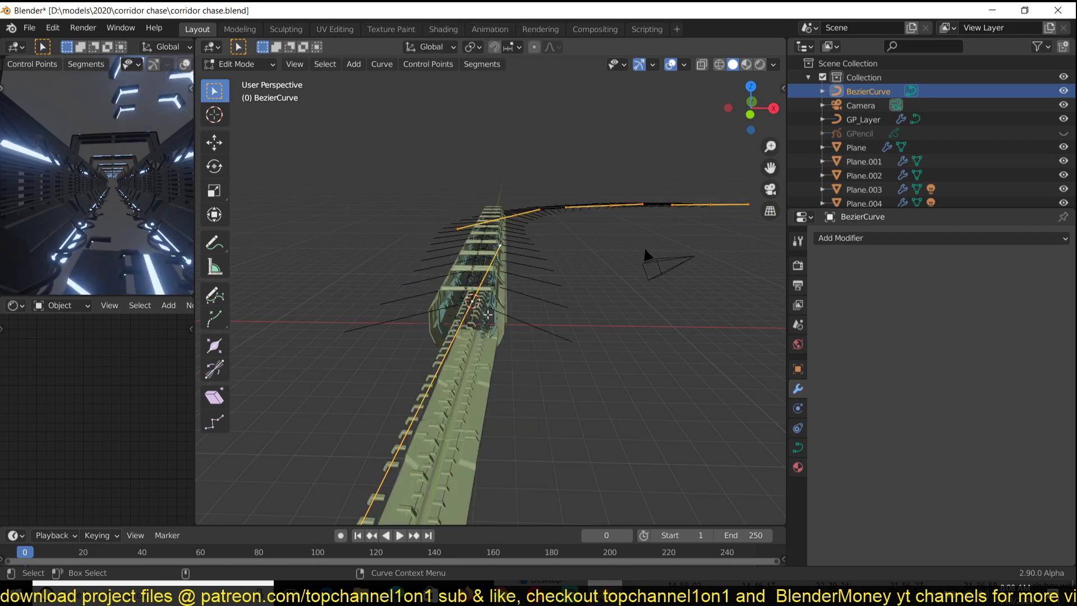
key("Tab")
middle_click_drag(644, 246, 358, 348)
middle_click_drag(361, 300, 503, 312)
- Set Plane's Array Constant Offset Distance Y to -1.992 m
middle_click_drag(439, 331, 333, 374, "shift")
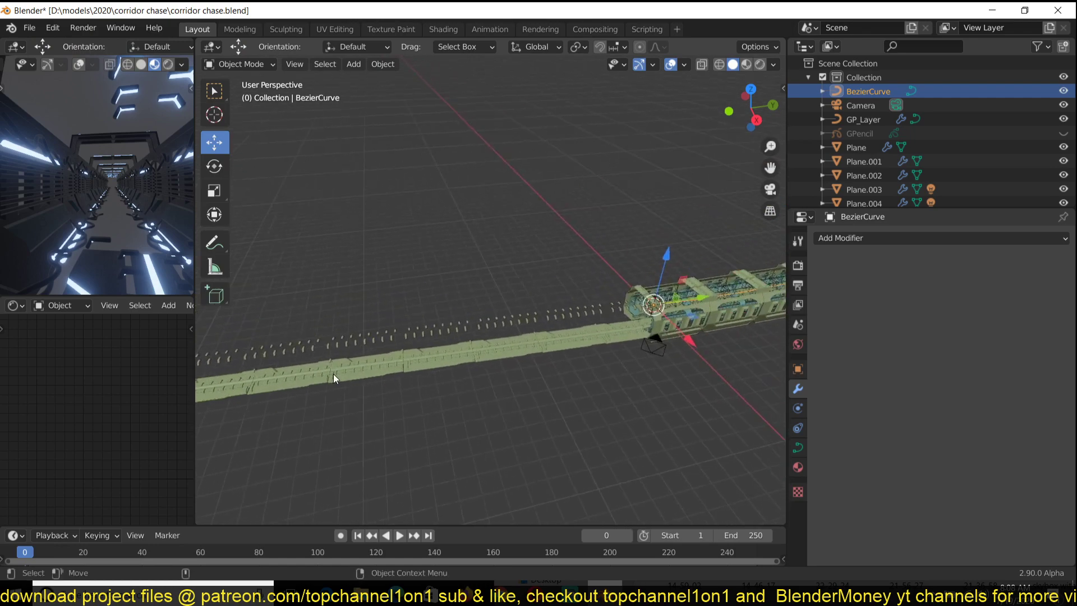
left_click(427, 357)
middle_click_drag(558, 333, 396, 358, "shift")
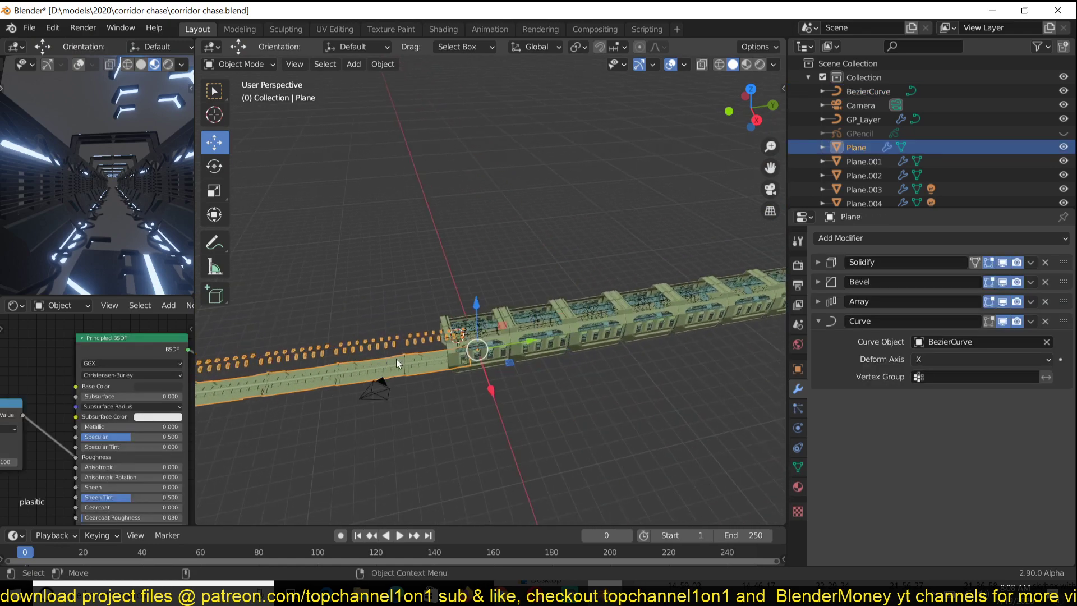
middle_click_drag(476, 349, 420, 348)
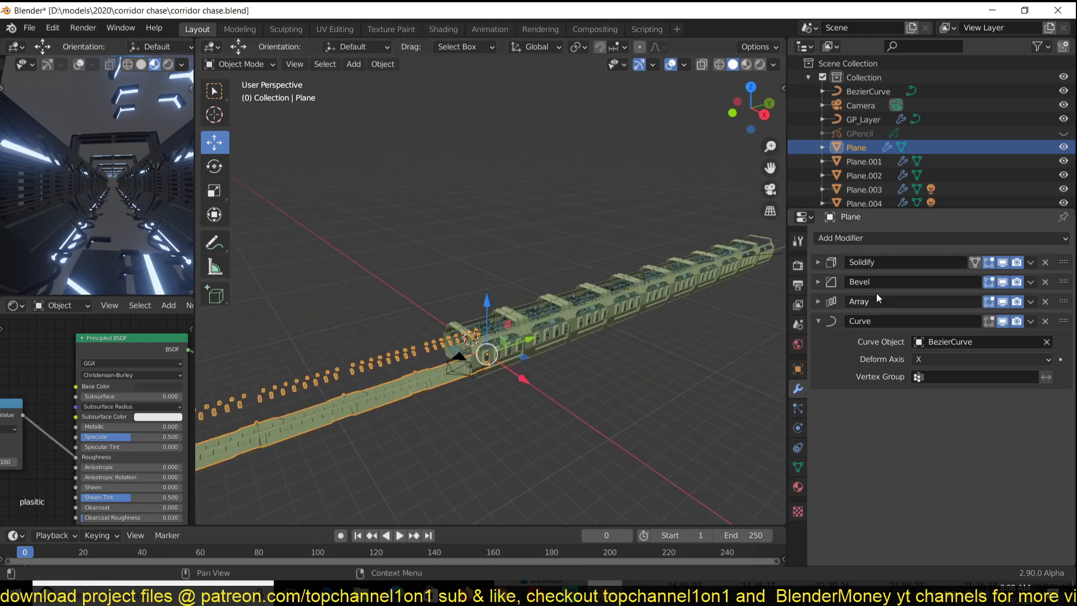
left_click(820, 303)
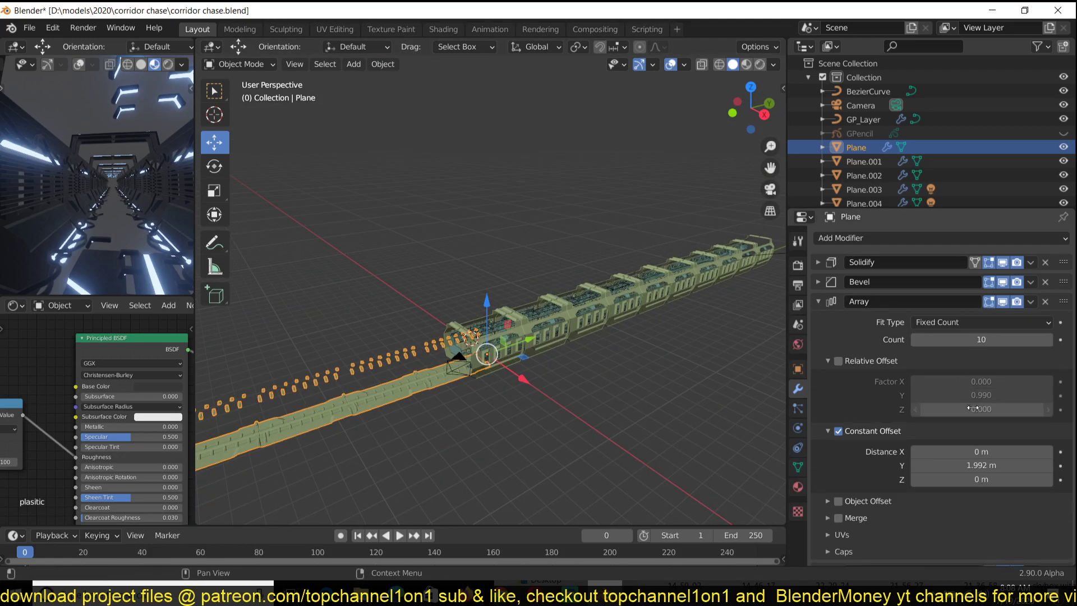
left_click(968, 465)
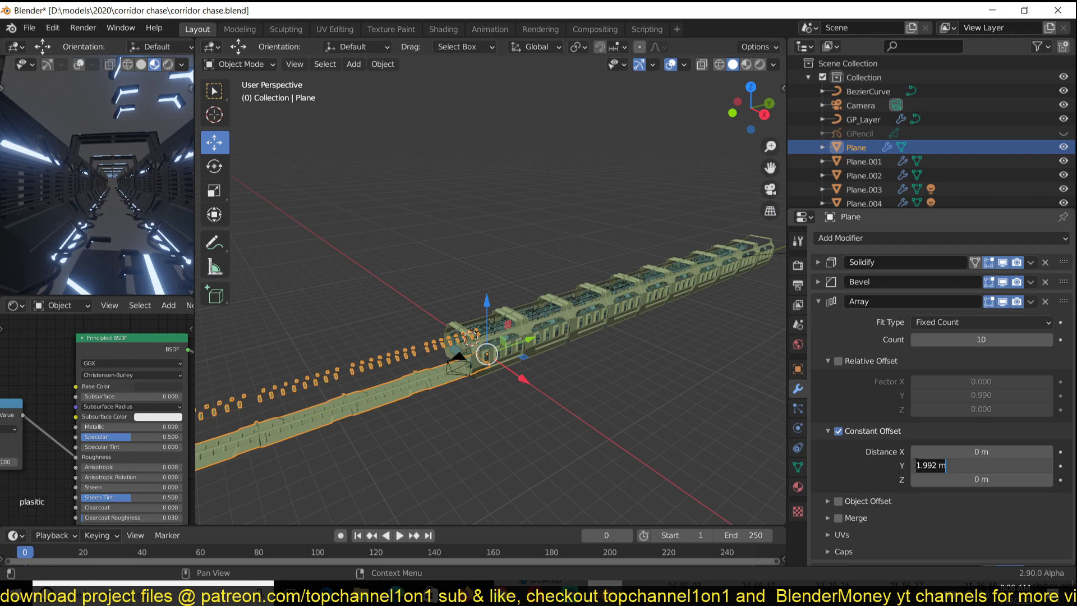
type("-")
key("Return")
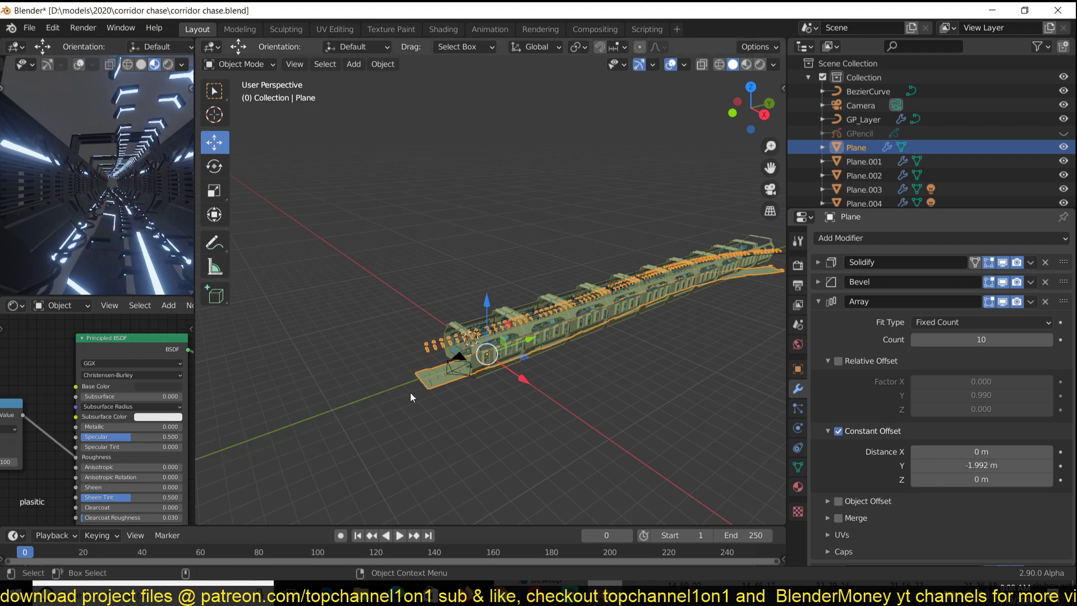
middle_click_drag(409, 392, 528, 304)
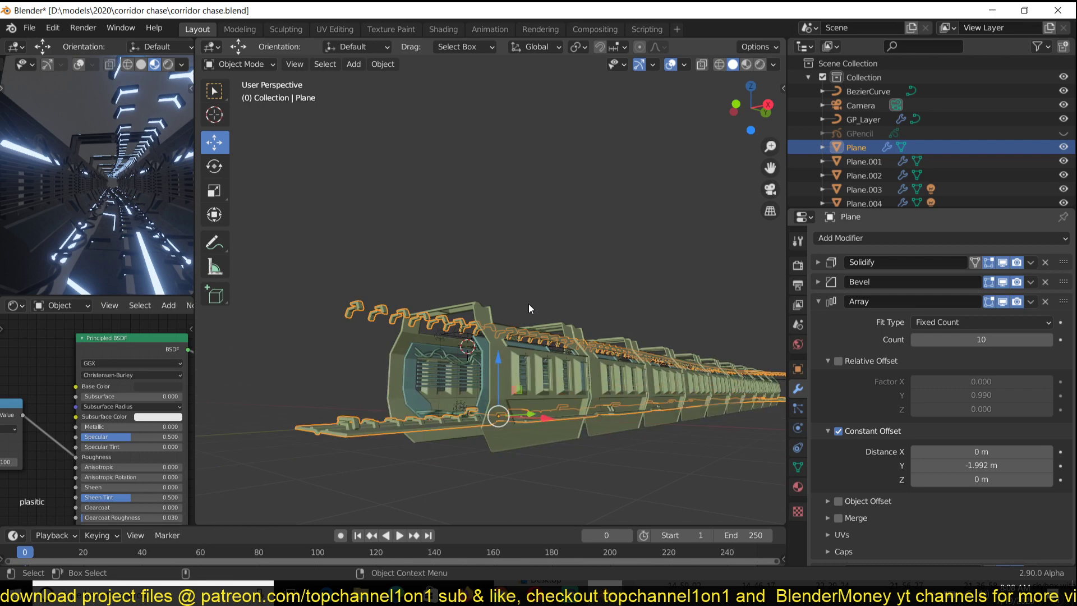
- Deselect everything and save corridor chase.blend
key("alt+a")
scroll(525, 345, "up", 3)
key("ctrl+s")
middle_click_drag(502, 406, 493, 433)
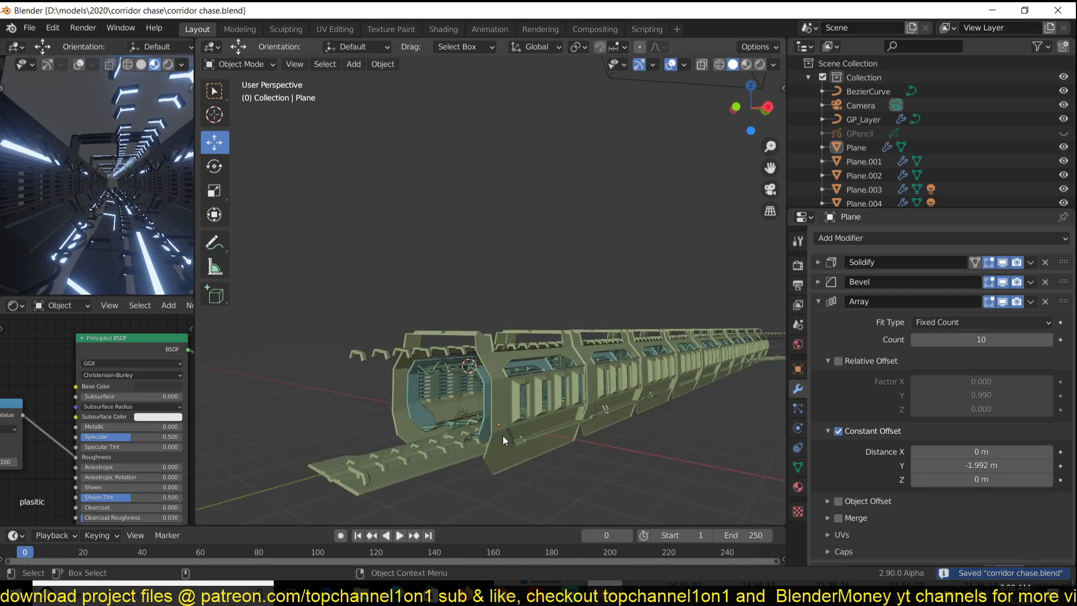
- Select Plane.002 together with the Plane road object
left_click(503, 426)
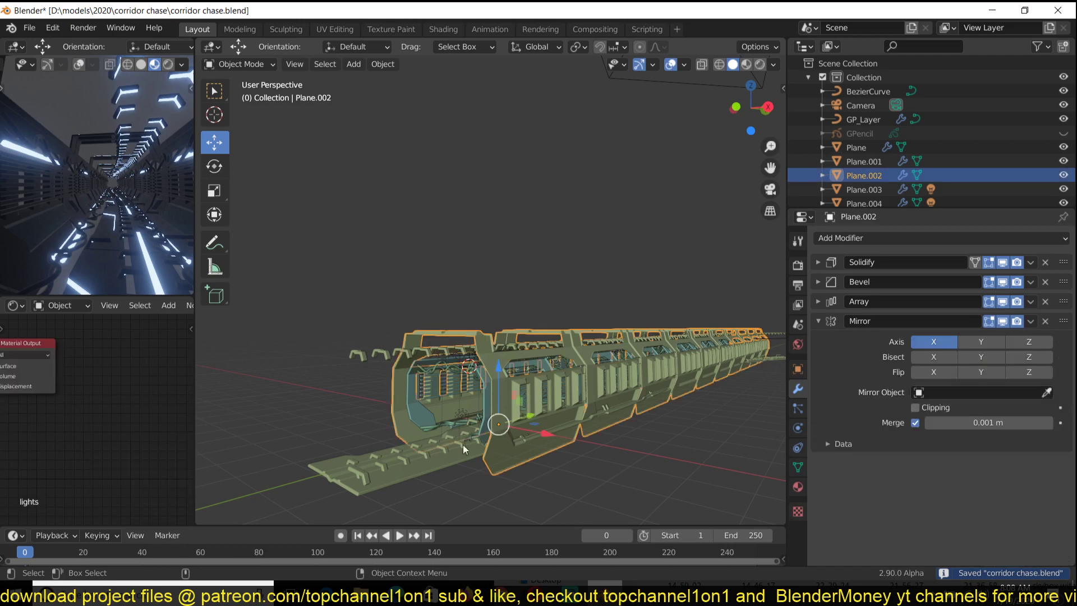
left_click(692, 402, "shift")
right_click(871, 307)
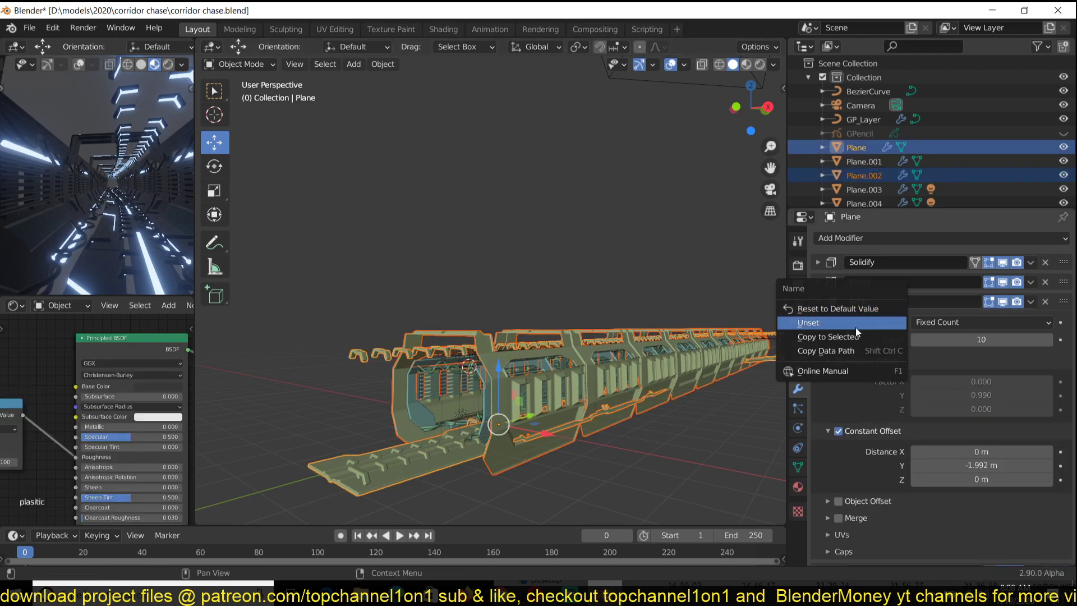
key("alt+a")
middle_click_drag(449, 389, 468, 318)
scroll(452, 339, "up", 3)
left_click(559, 340)
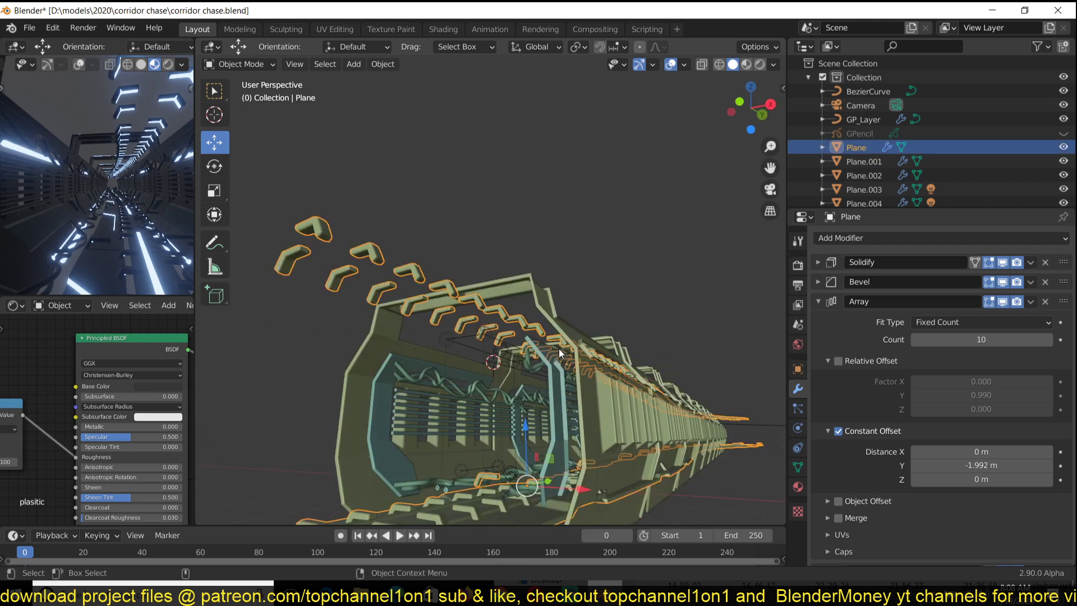
middle_click_drag(559, 348, 403, 443)
left_click(513, 368)
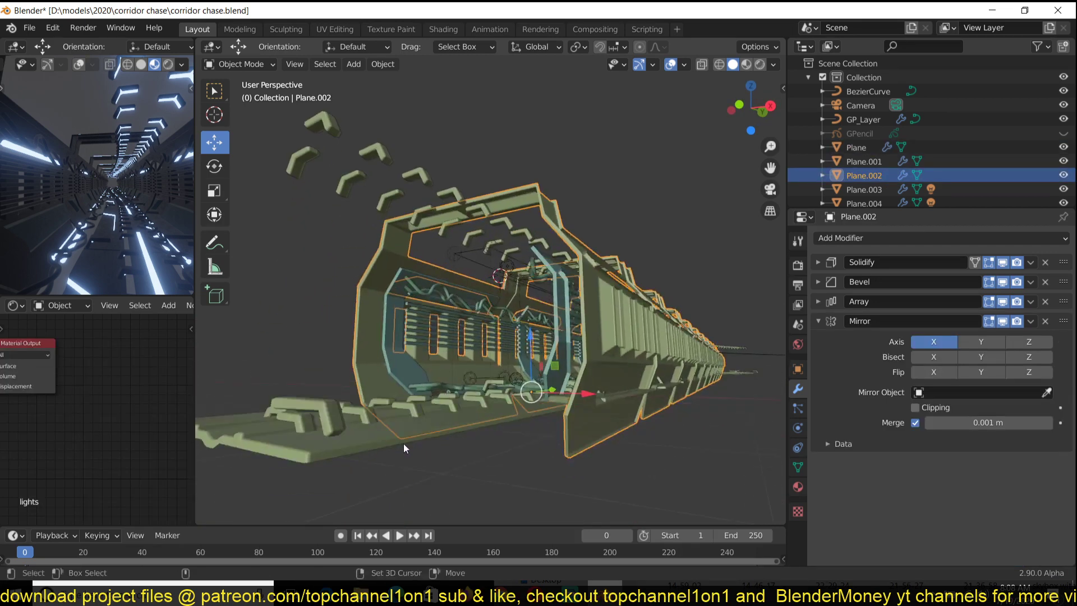
left_click(402, 446, "shift")
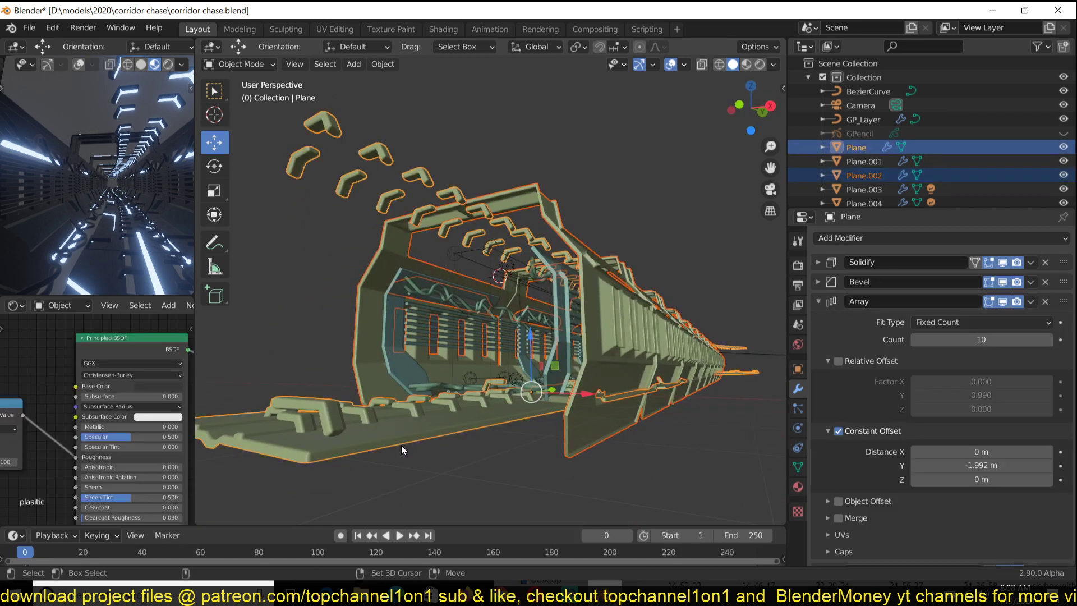
- Inspect the Array and Curve modifier settings, including the offset and Count fields
left_click(815, 303)
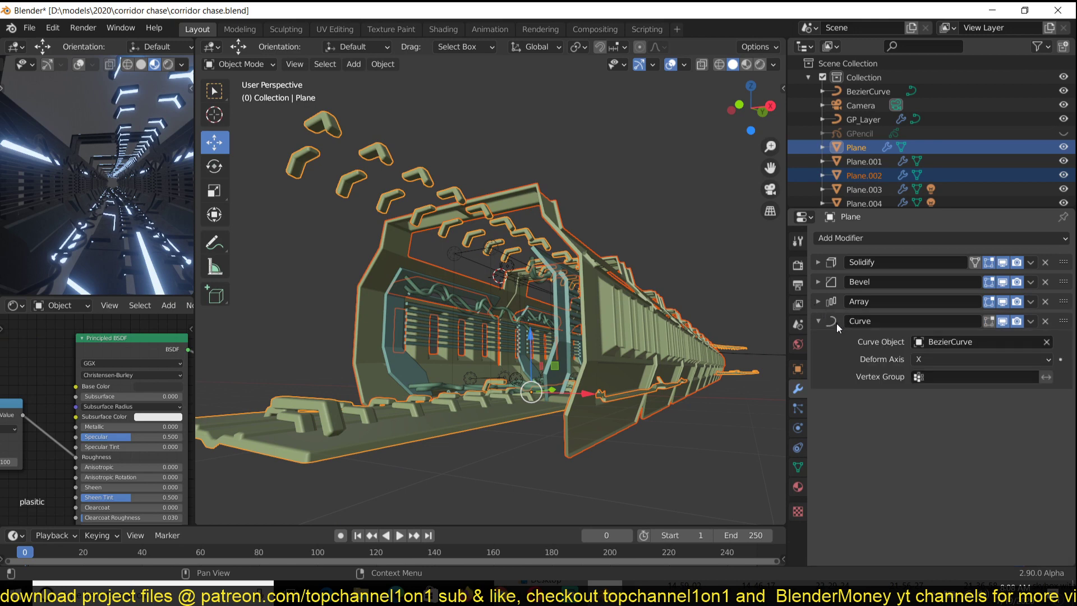
right_click(846, 345)
key("Escape")
left_click(823, 301)
right_click(852, 320)
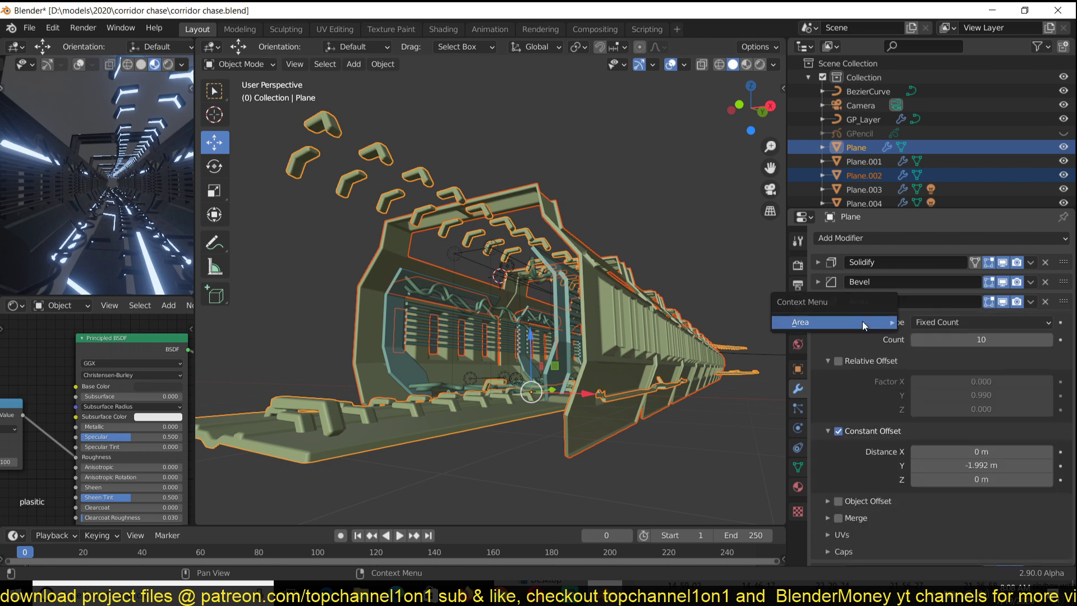
right_click(897, 341)
right_click(976, 341)
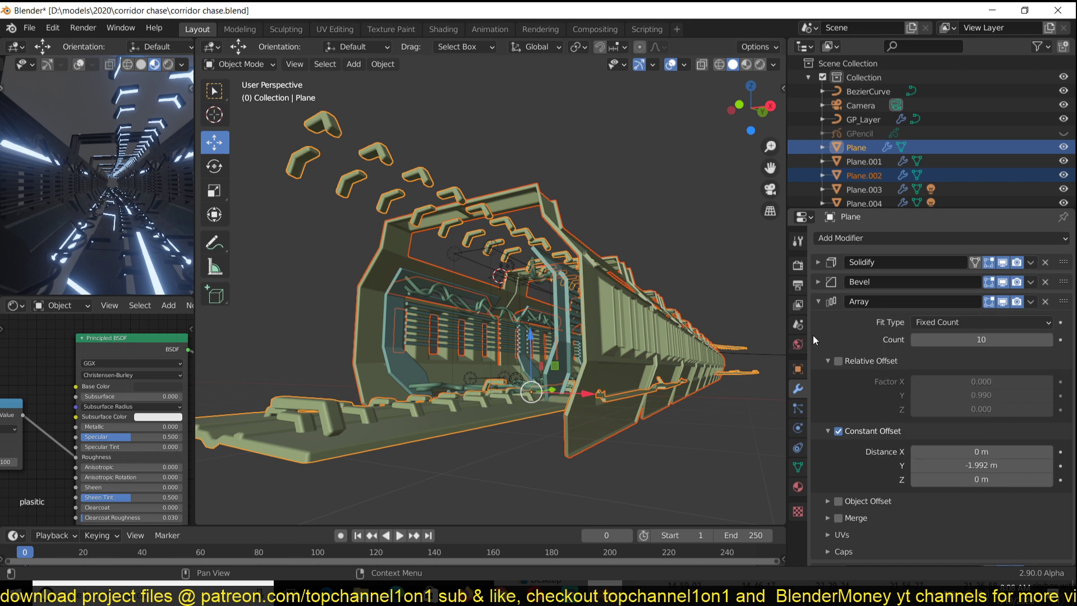
middle_click_drag(773, 348, 617, 379)
key("alt+a")
middle_click_drag(521, 410, 557, 345)
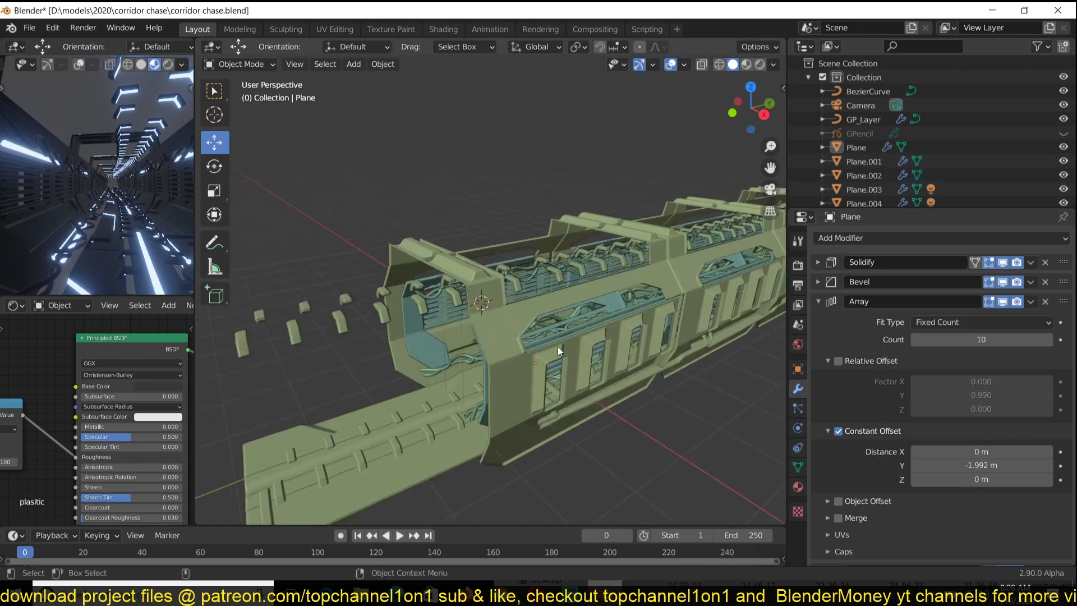
- Give Plane.002 a Curve modifier with BezierCurve as its Curve Object
left_click(557, 345)
left_click(819, 321)
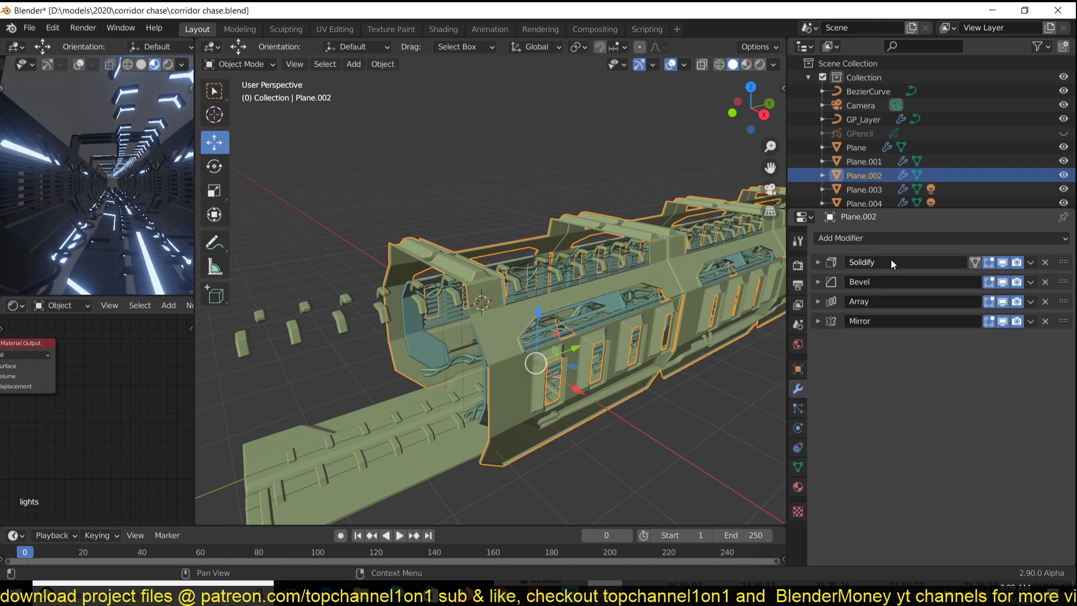
left_click(896, 239)
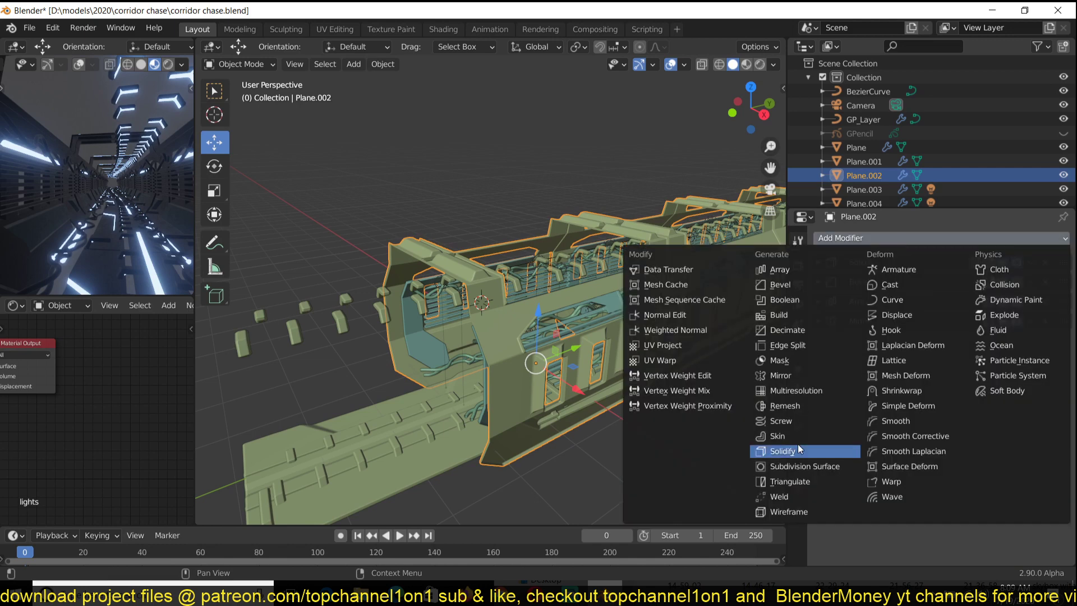
left_click(891, 299)
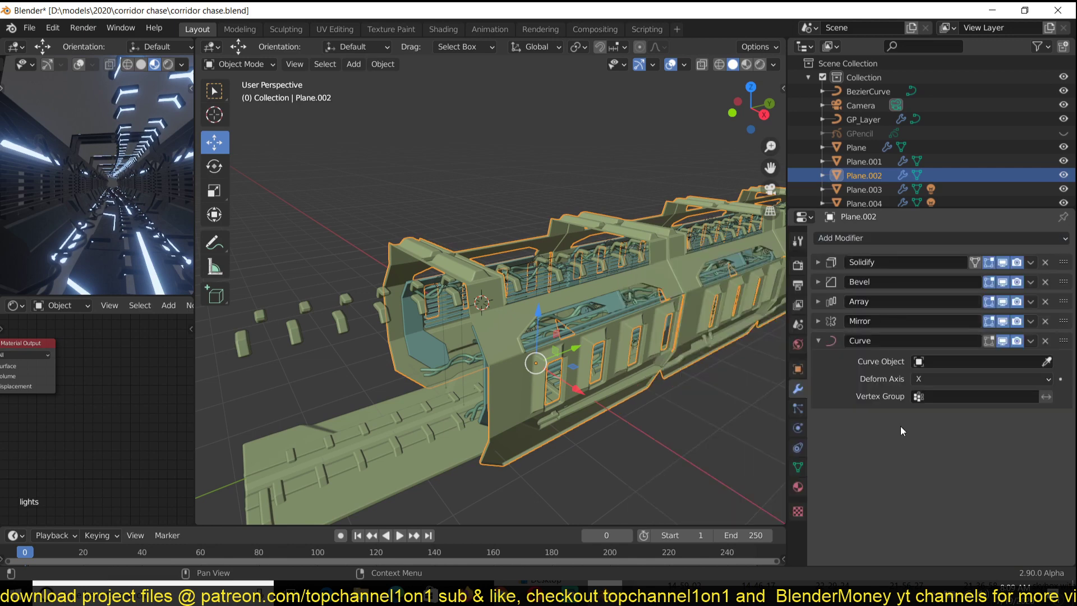
left_click(931, 363)
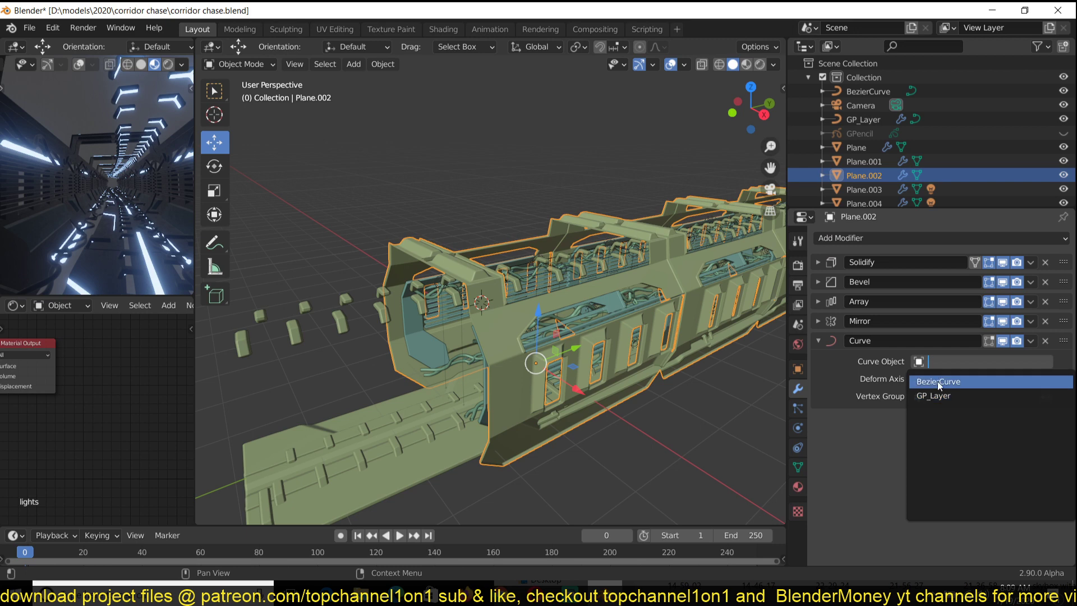
left_click(937, 381)
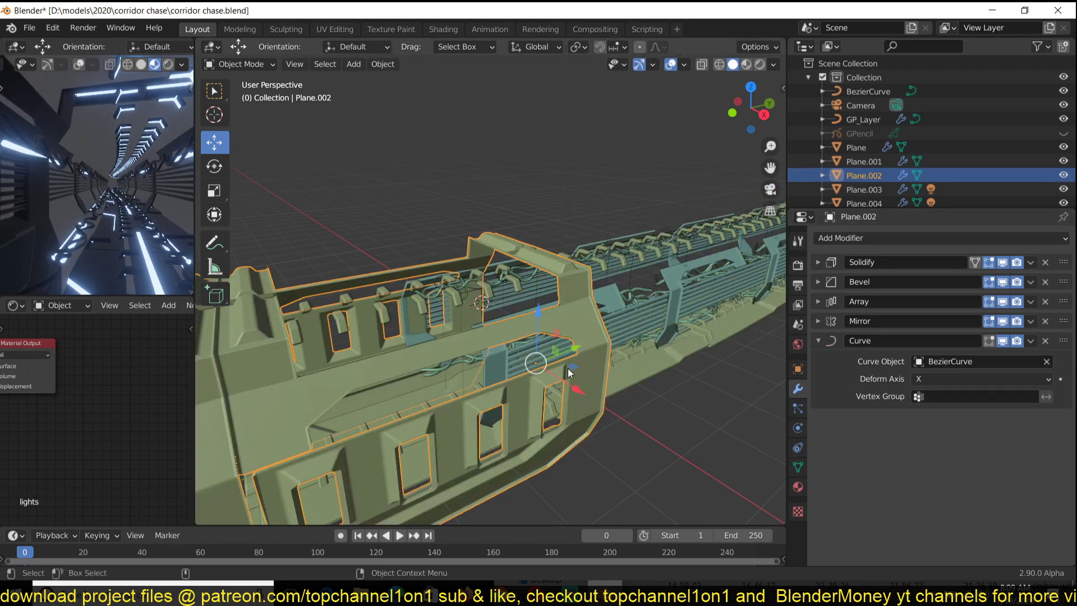
- Set Plane.002's Array Distance Y to -1.992 m
left_click(818, 301)
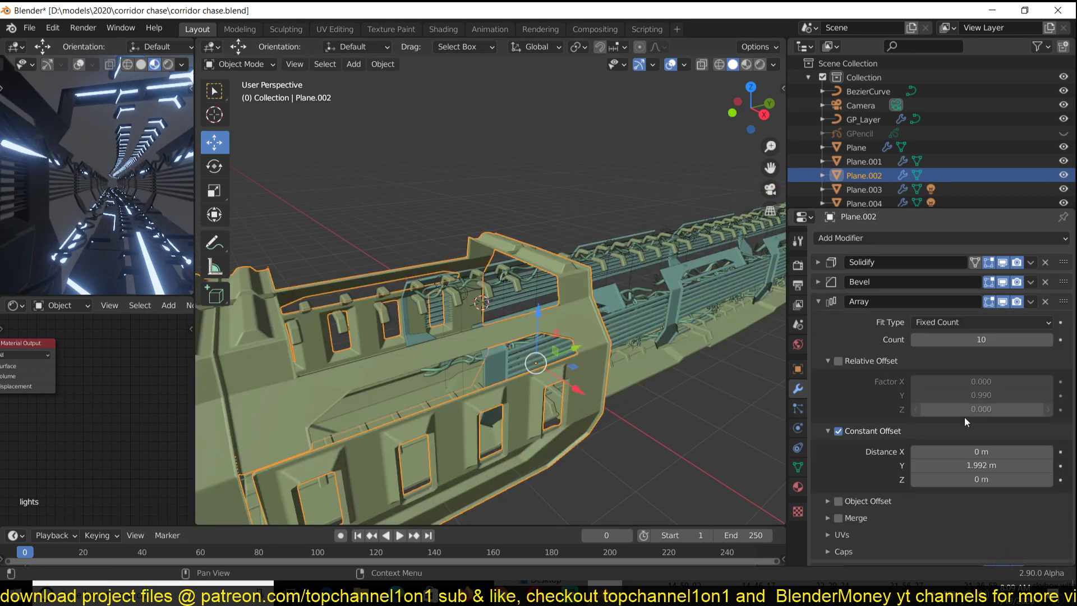
left_click(958, 453)
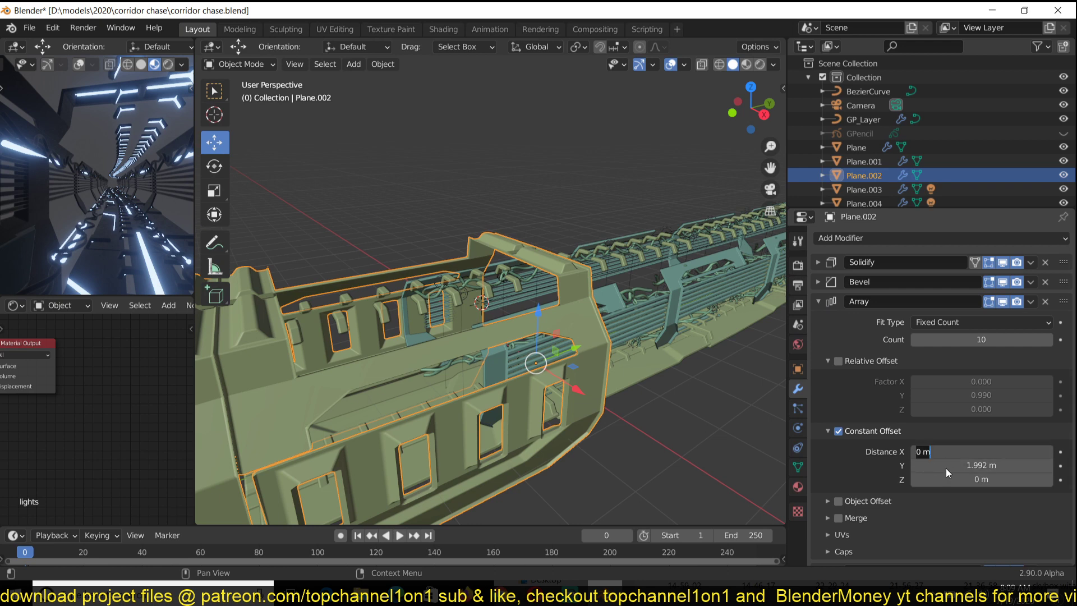
left_click(952, 467)
left_click(914, 468)
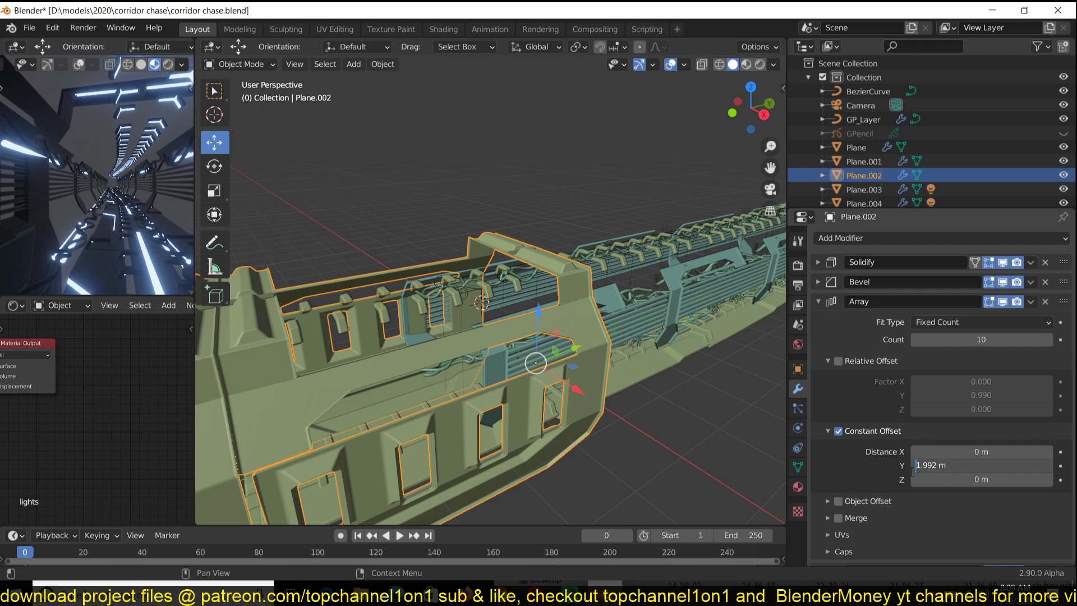
type("-")
key("Return")
middle_click_drag(505, 365, 607, 343)
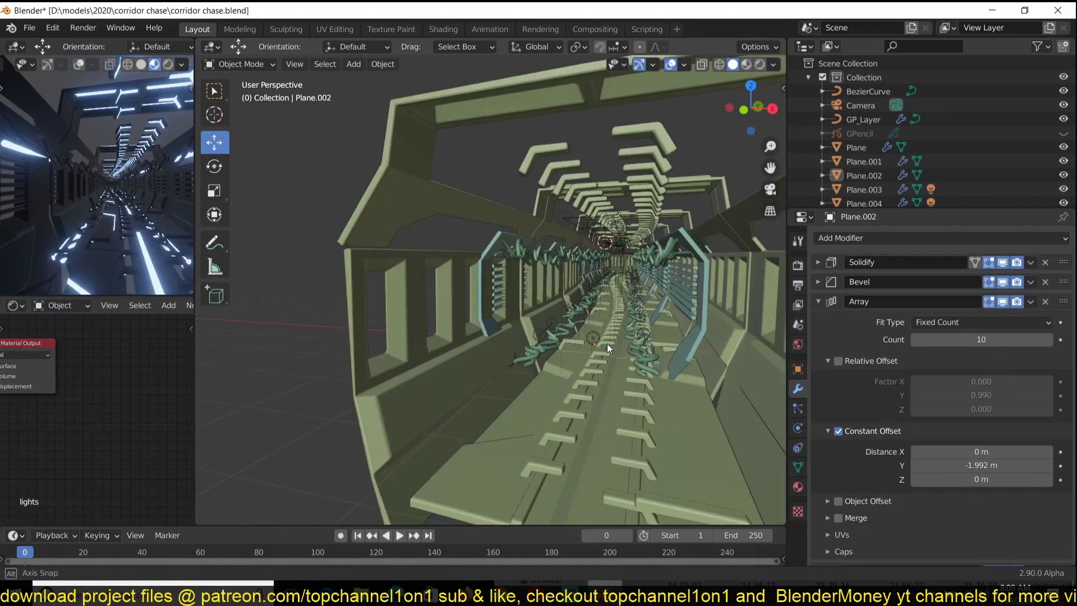
- Set Plane.001's Array Distance Y to -1.992 m and save the file
left_click(689, 336)
middle_click_drag(688, 336, 771, 330)
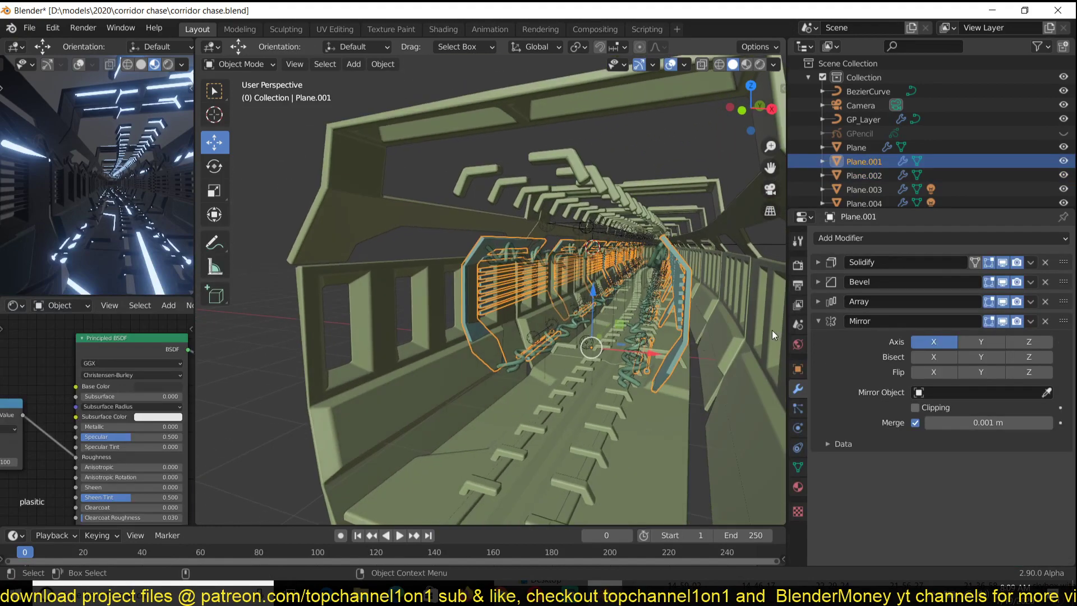
left_click(818, 320)
key("ctrl+s")
left_click(820, 301)
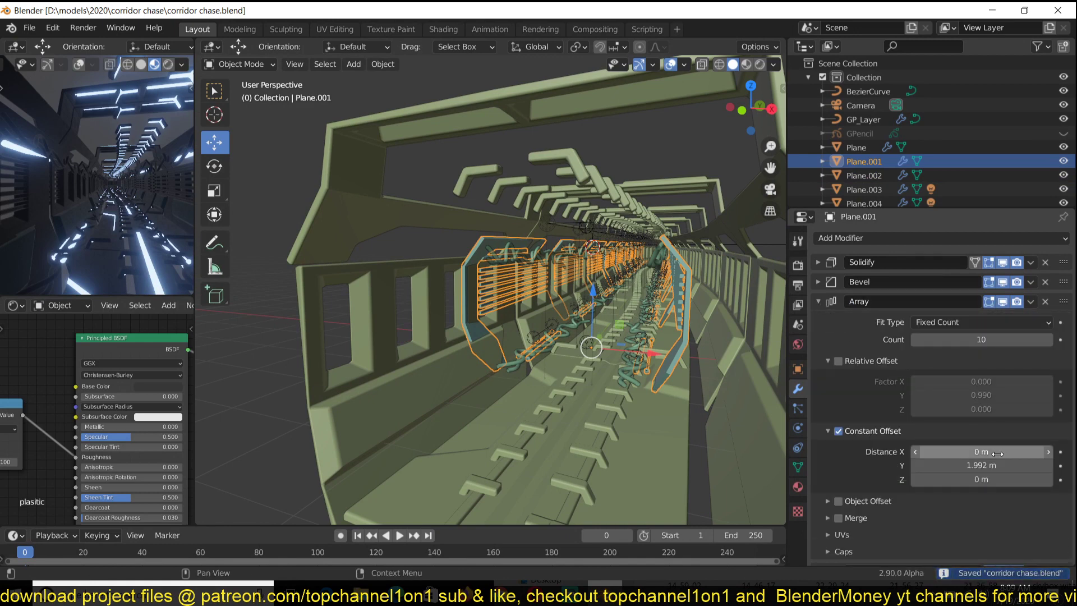
left_click(916, 465)
type("-")
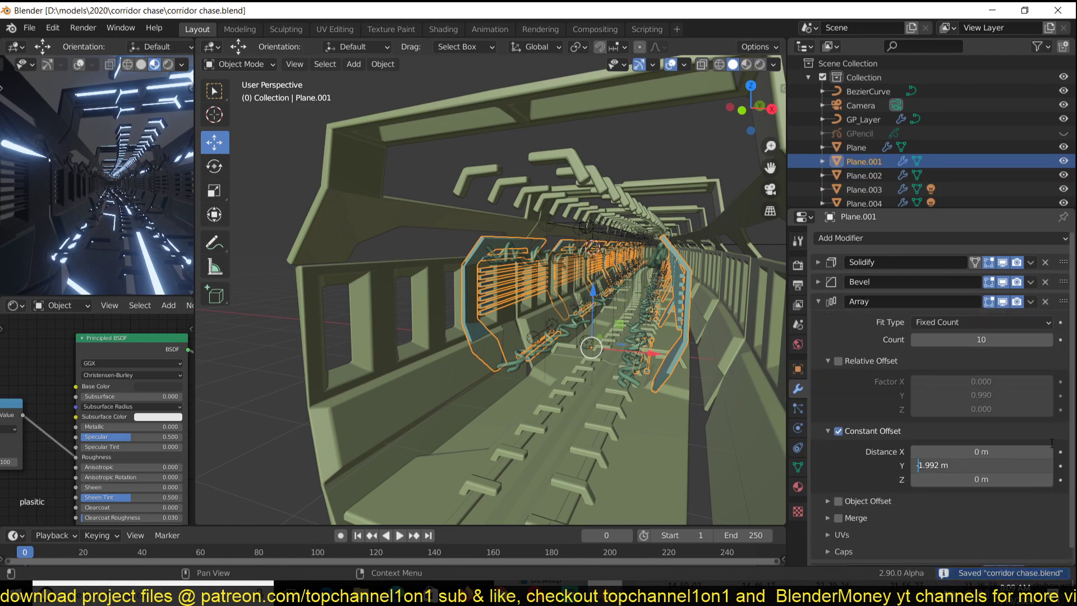
key("Return")
left_click(820, 301)
key("ctrl+s")
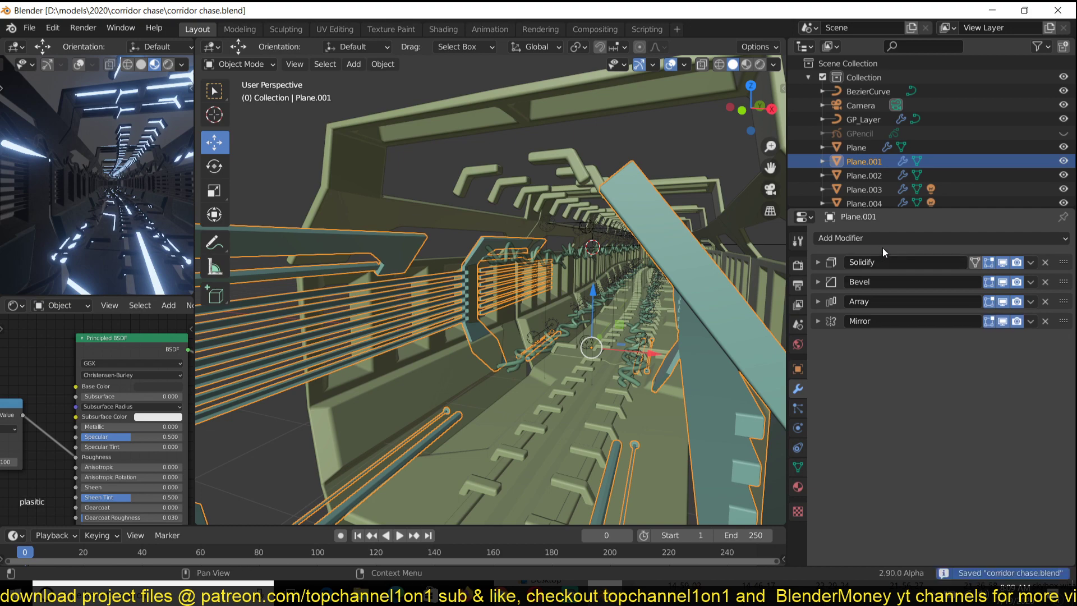
- Give Plane.001 a Curve modifier with BezierCurve as its Curve Object
left_click(874, 239)
left_click(892, 300)
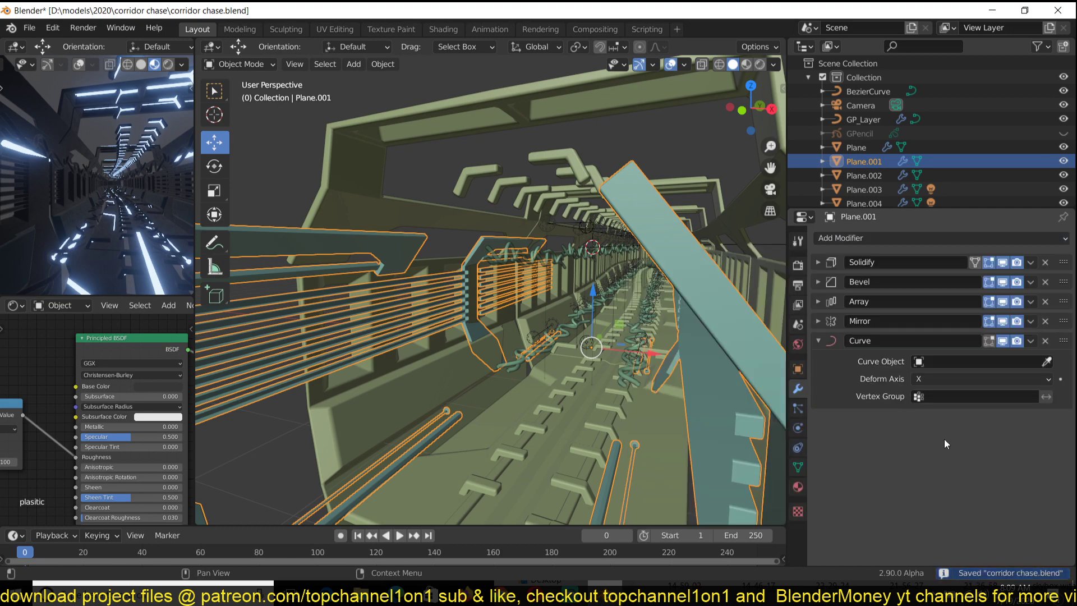
left_click(937, 362)
left_click(937, 382)
middle_click_drag(729, 356, 618, 426)
scroll(604, 339, "up", 8)
- Select the GP_Layer cables and add a Curve modifier targeting BezierCurve
left_click(618, 426)
left_click(637, 436)
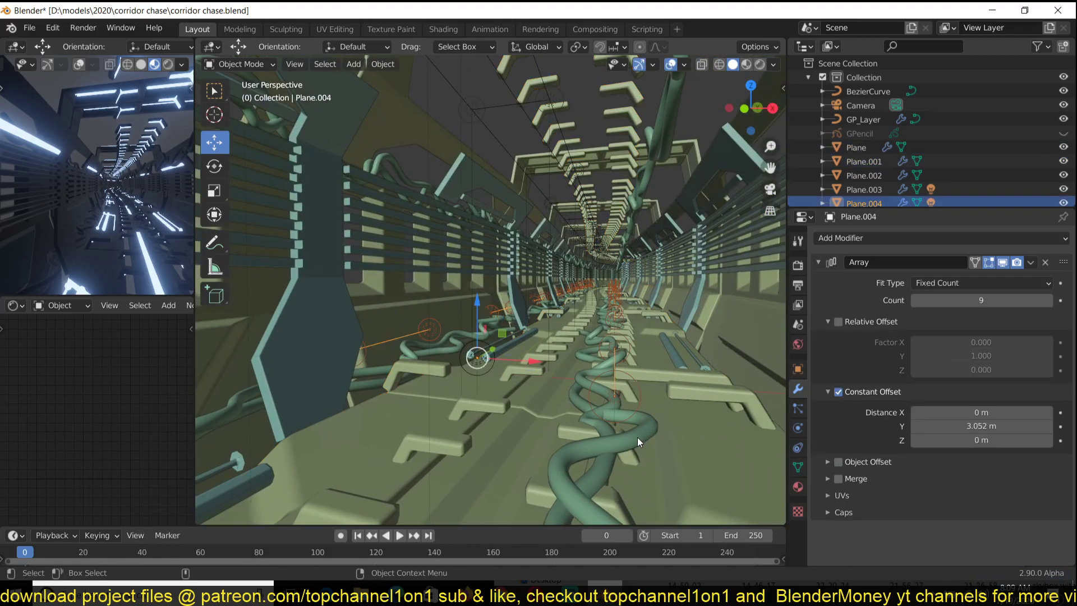
left_click(637, 436)
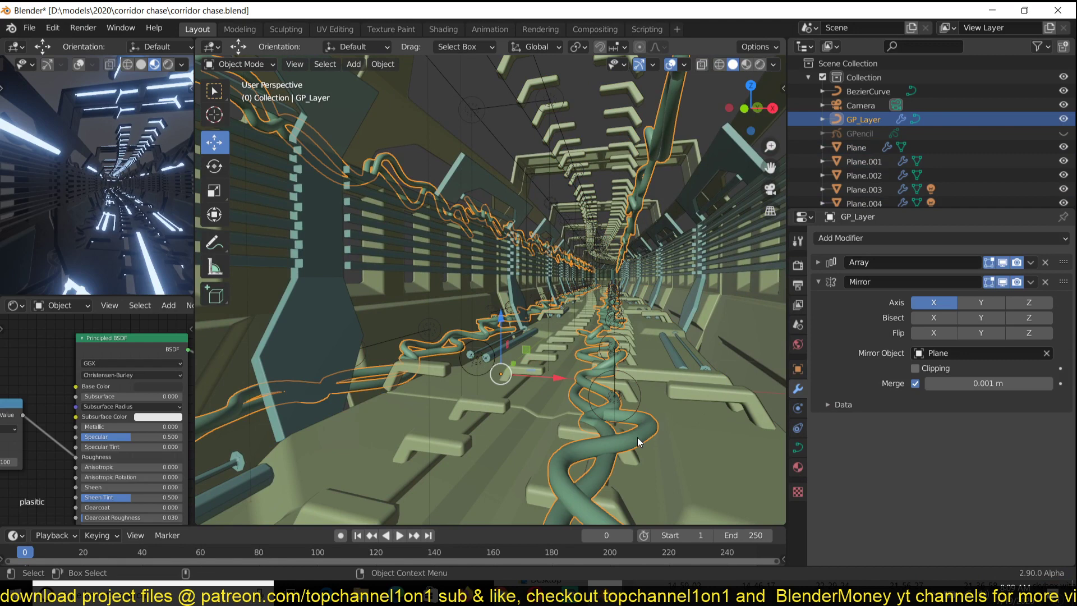
left_click(821, 281)
left_click(873, 237)
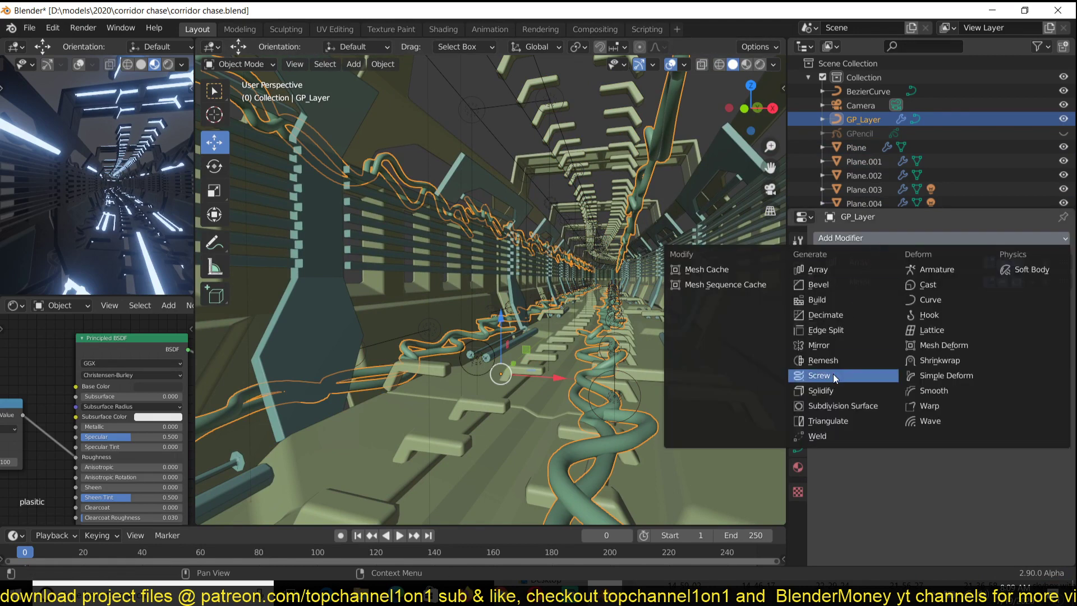
left_click(931, 300)
left_click(950, 323)
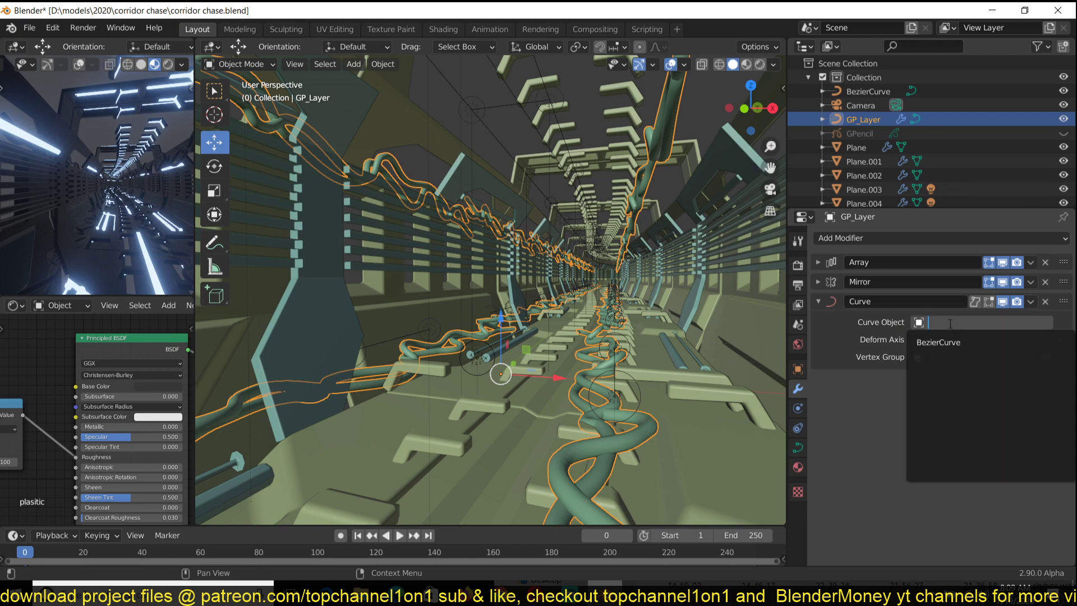
left_click(948, 342)
- Set the cables' Array Relative Offset Y to -1
left_click(827, 264)
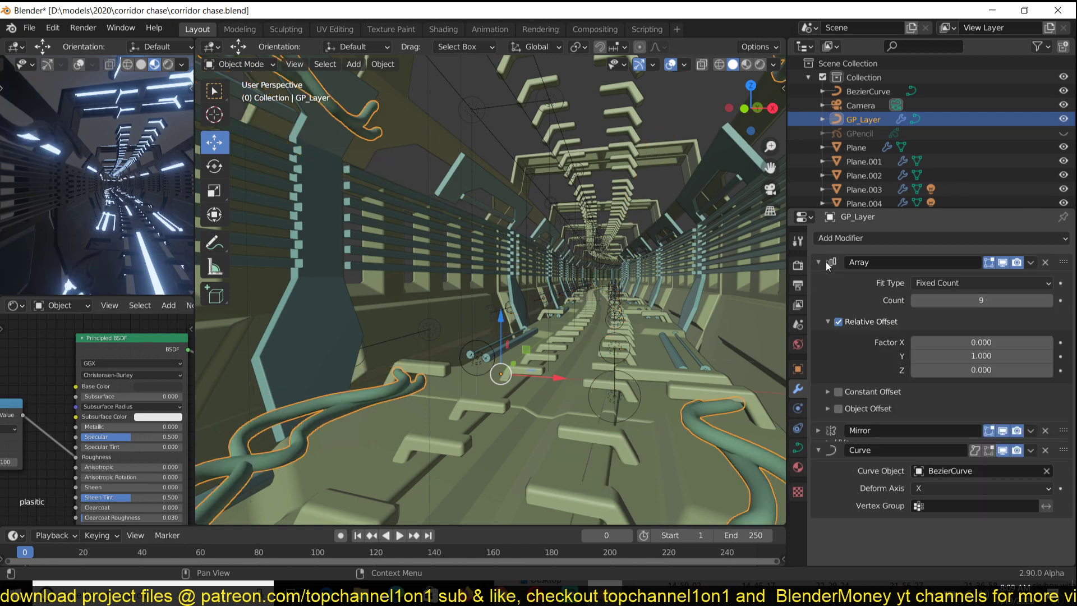
left_click(937, 357)
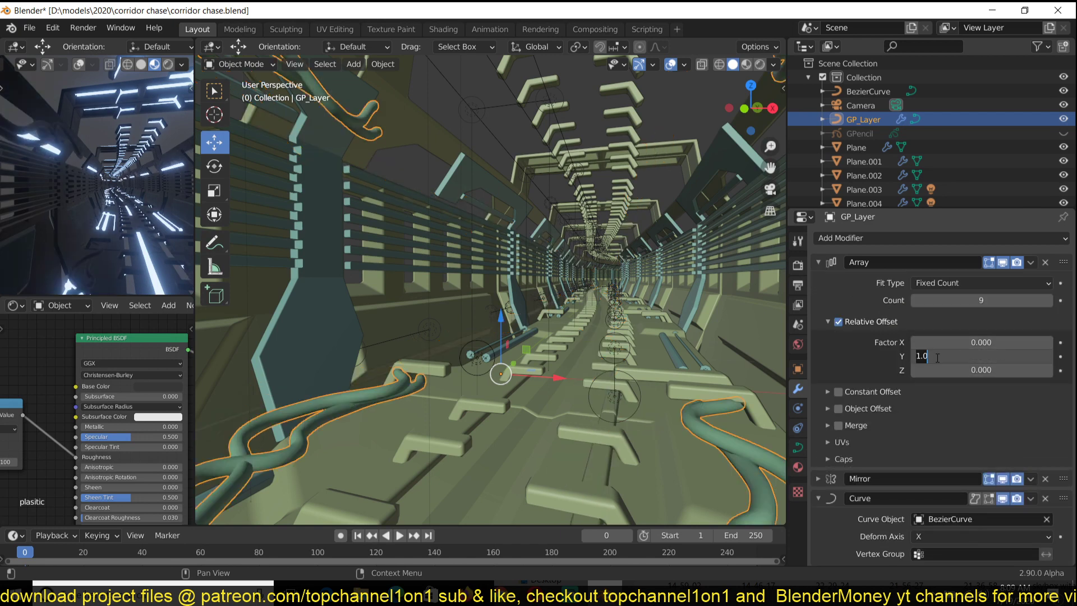
type("-")
key("Return")
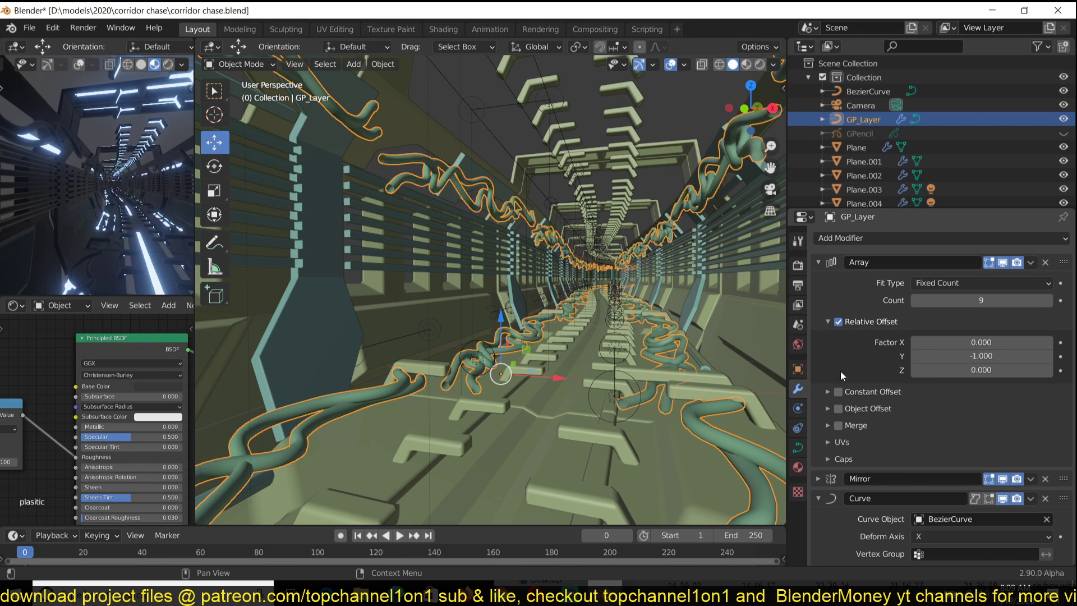
middle_click_drag(719, 362, 660, 383)
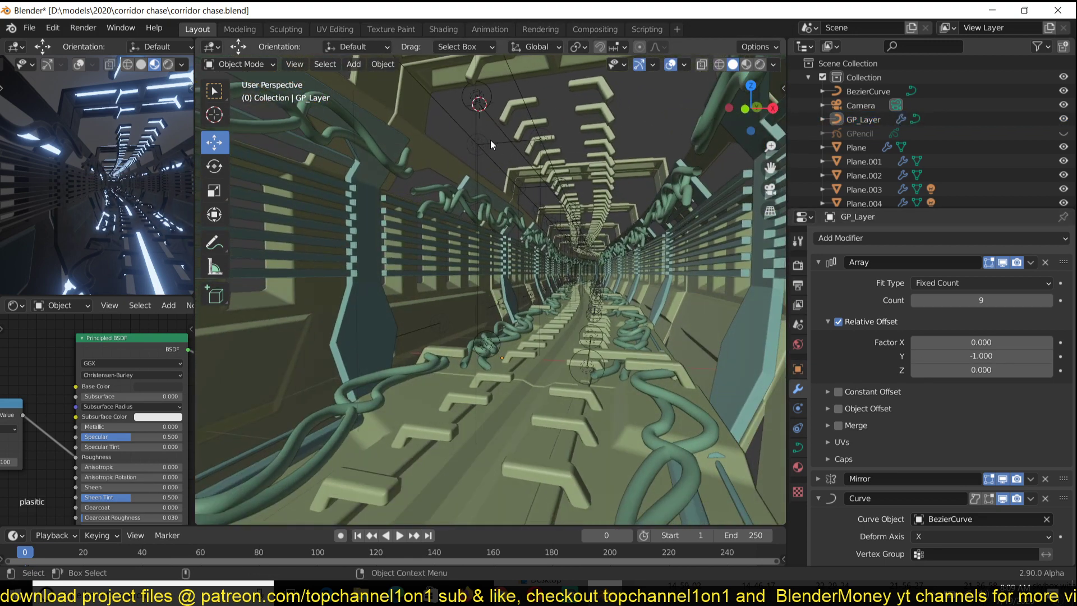
- On Plane.003, replace the SimpleDeform modifier with a Curve modifier targeting BezierCurve
left_click(490, 140)
scroll(486, 136, "down", 10)
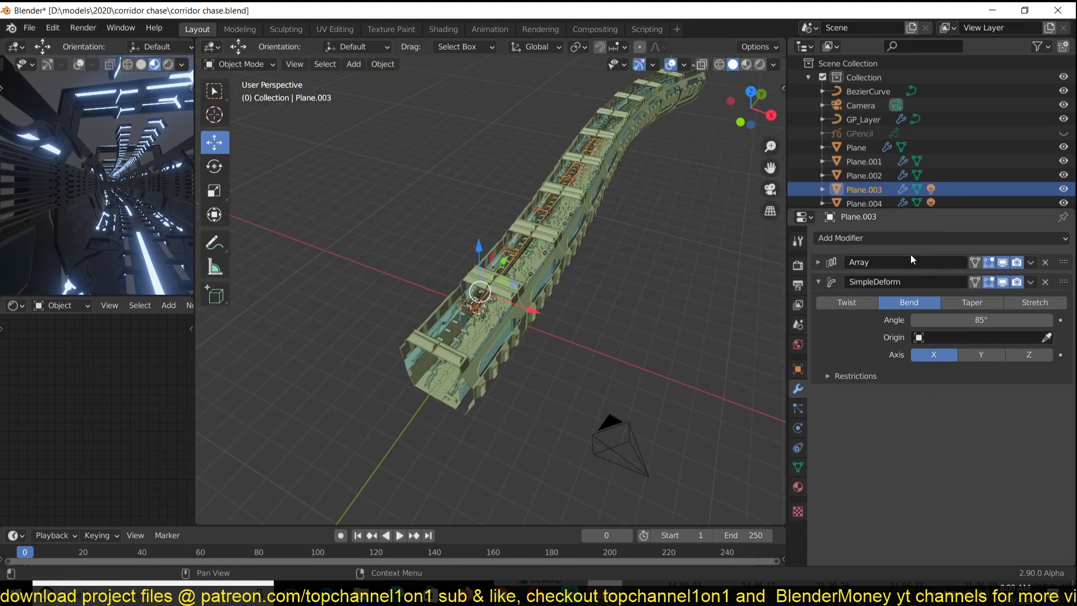
left_click(1046, 282)
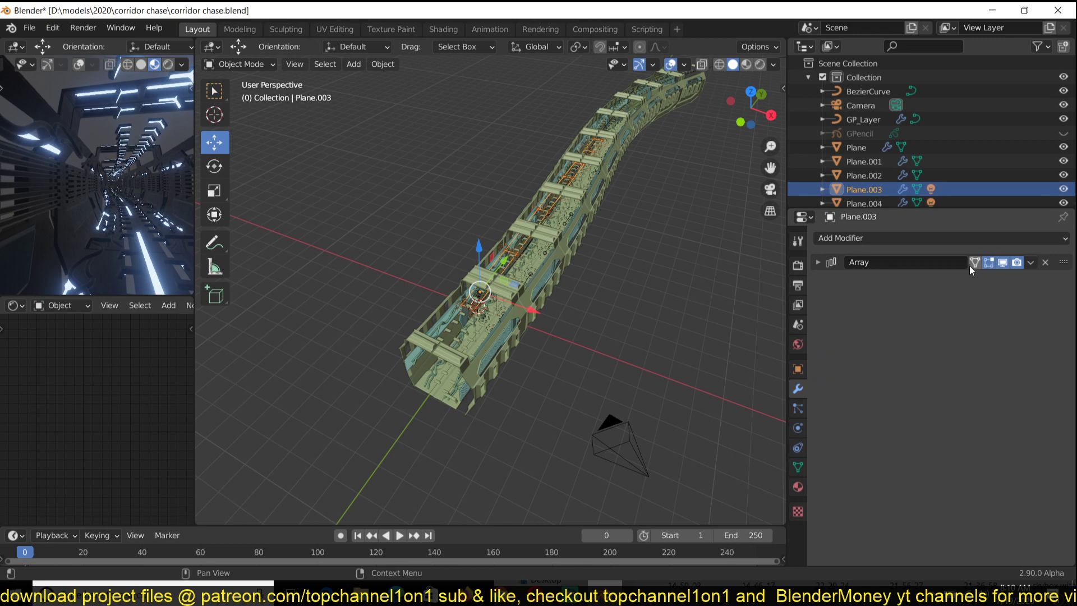
left_click(968, 241)
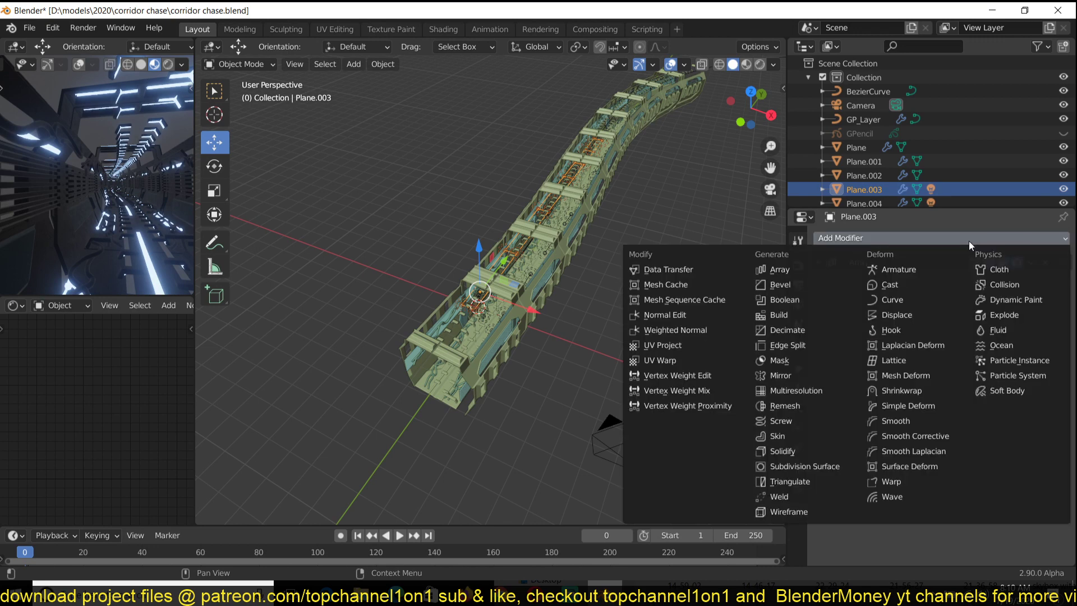
left_click(902, 299)
left_click(950, 318)
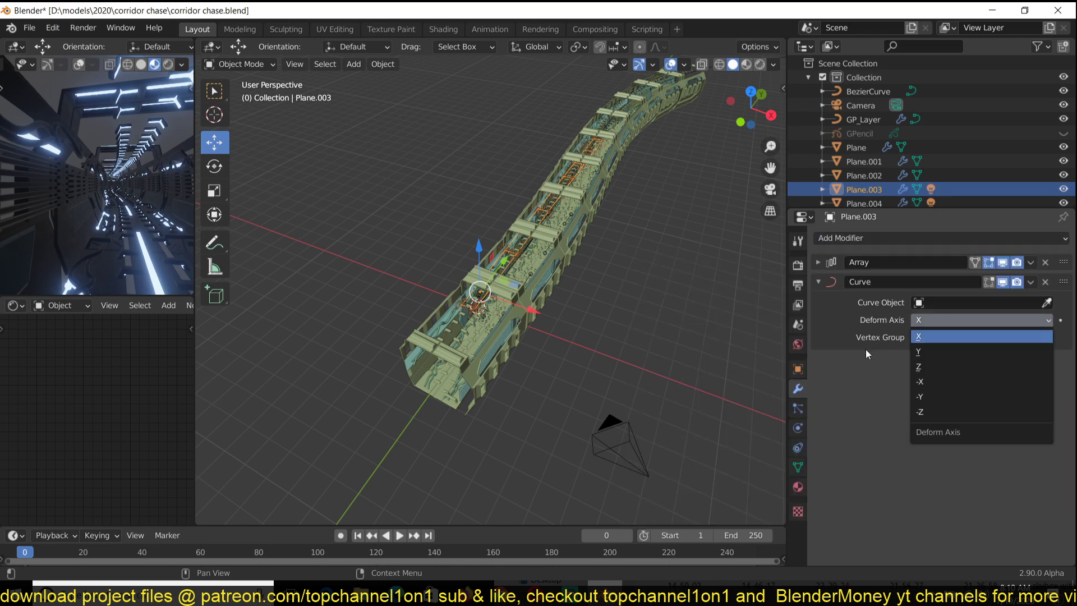
left_click(930, 301)
left_click(948, 319)
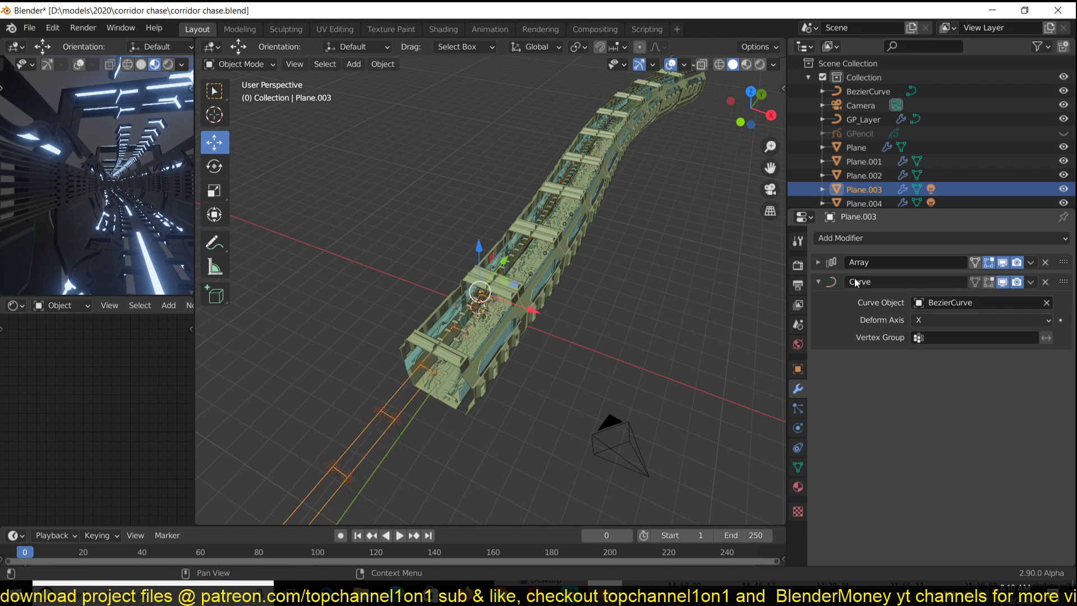
- Set the Array modifier's relative Y offset to -1 and save the file
left_click(823, 261)
left_click(981, 356)
type("1.0")
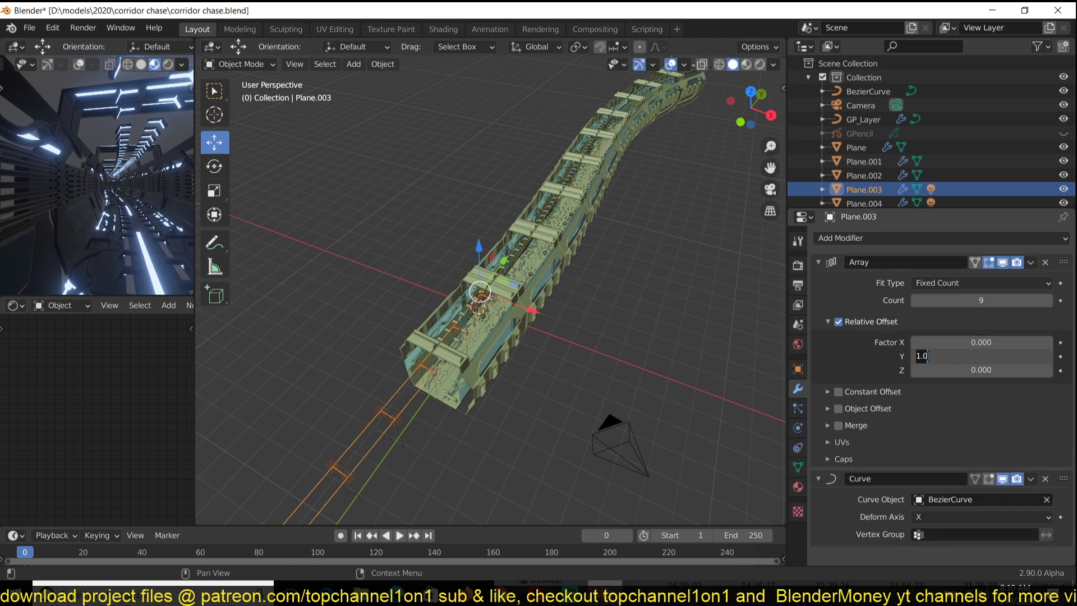
type("-")
key("Return")
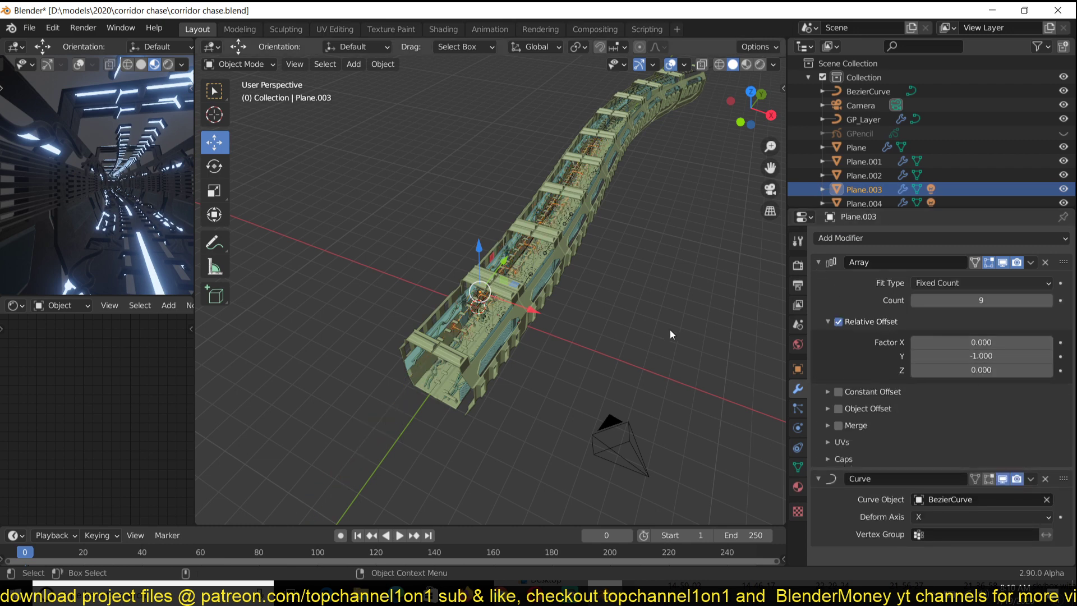
key("ctrl+s")
- Orbit the view into the corridor interior and select the wall panels Plane.001
scroll(980, 300, "up", 2, "ctrl")
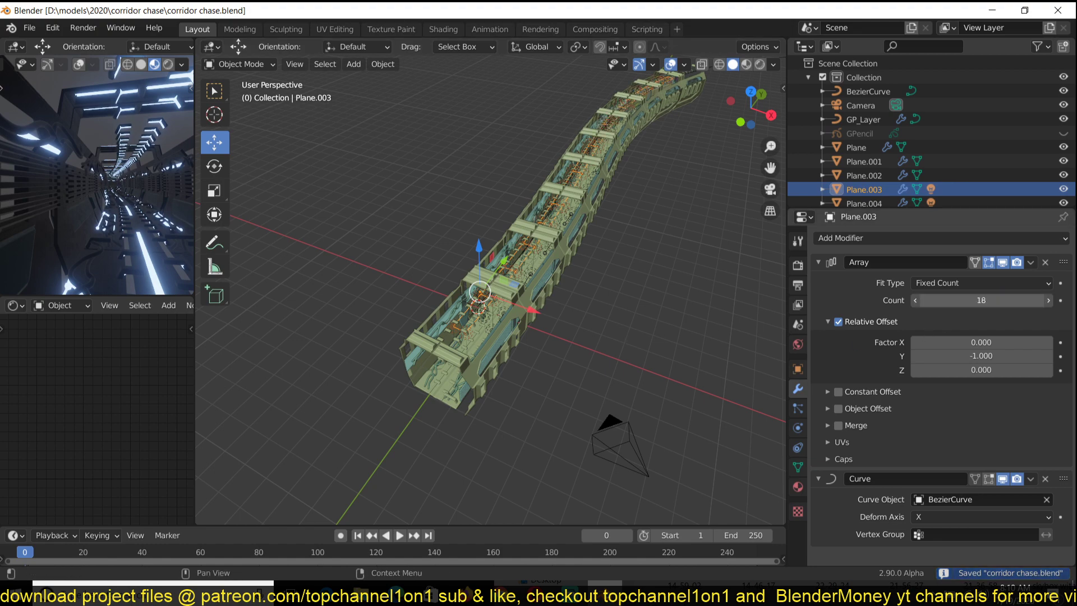
scroll(981, 300, "up", 10, "ctrl")
left_click(648, 288)
middle_click_drag(648, 289, 618, 382)
scroll(618, 382, "up", 8)
middle_click_drag(594, 348, 557, 324)
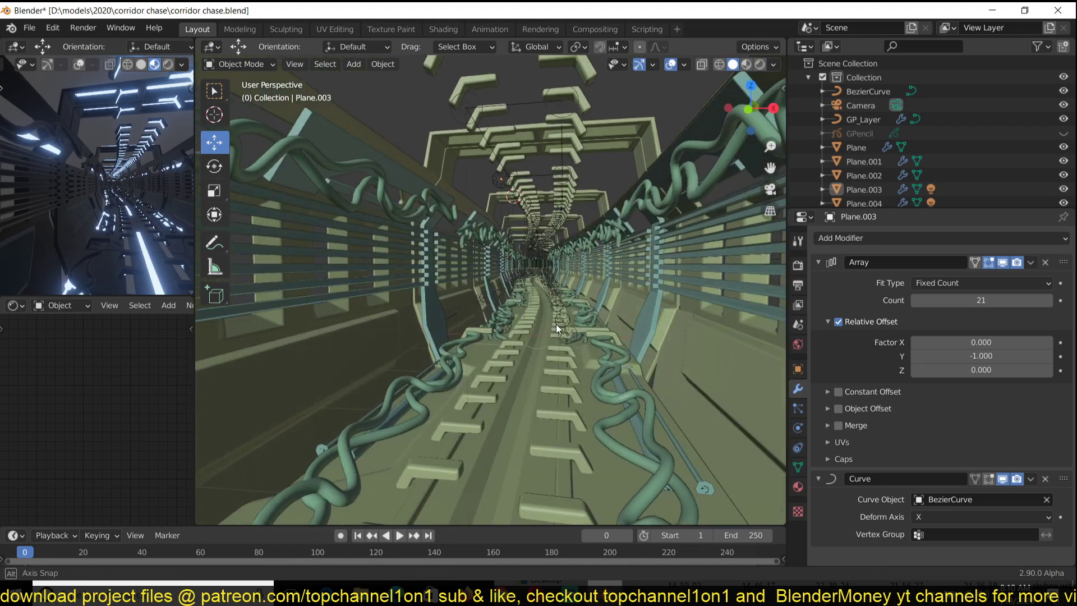
left_click(659, 317)
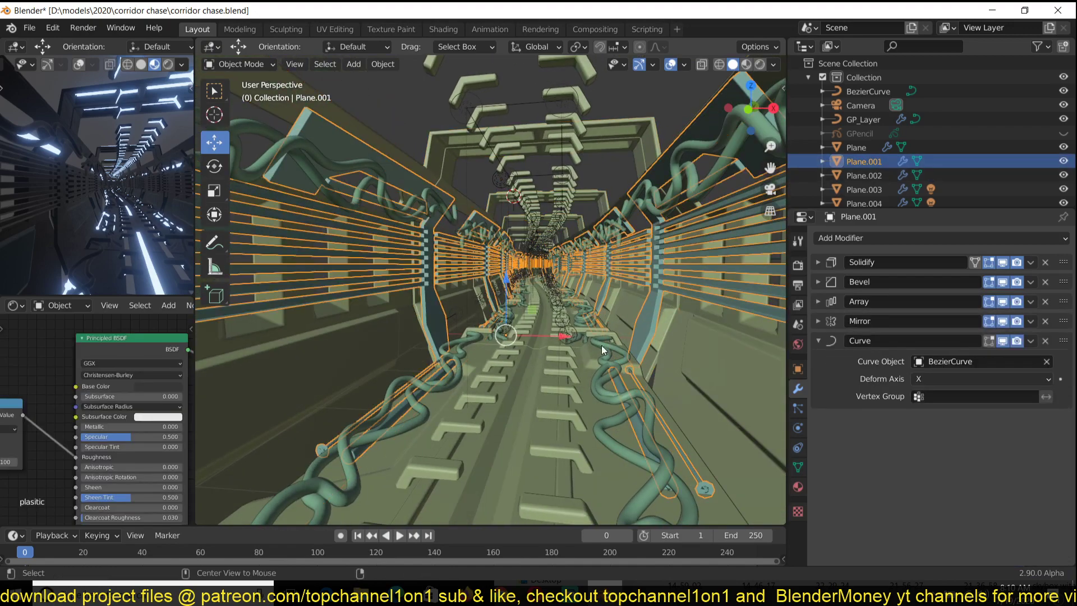
- Deselect everything, save, and set the camera viewport to Rendered shading
key("alt+a")
key("ctrl+s")
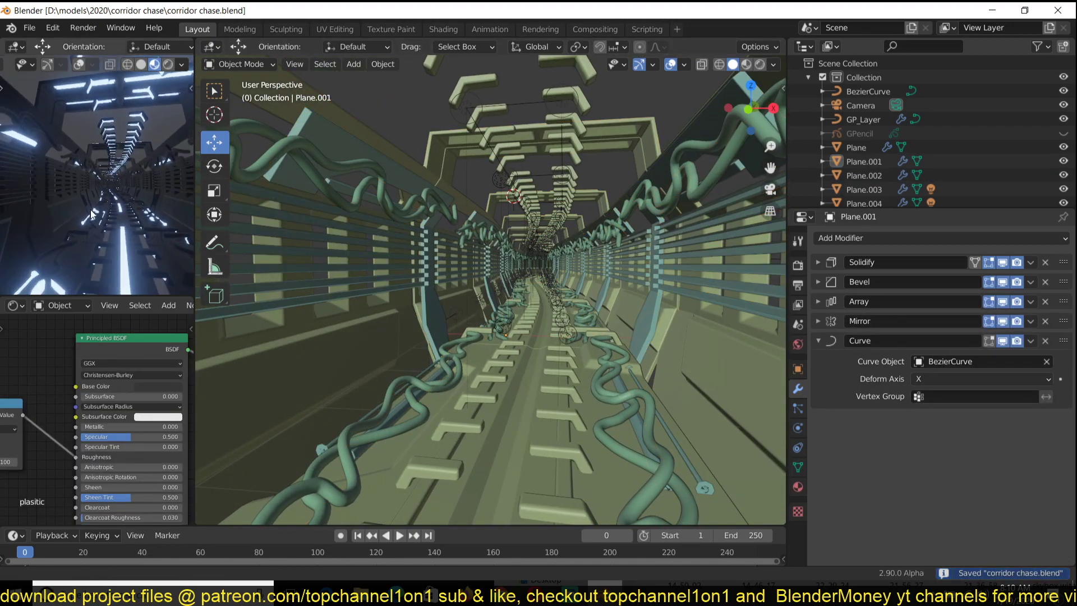
left_click(168, 64)
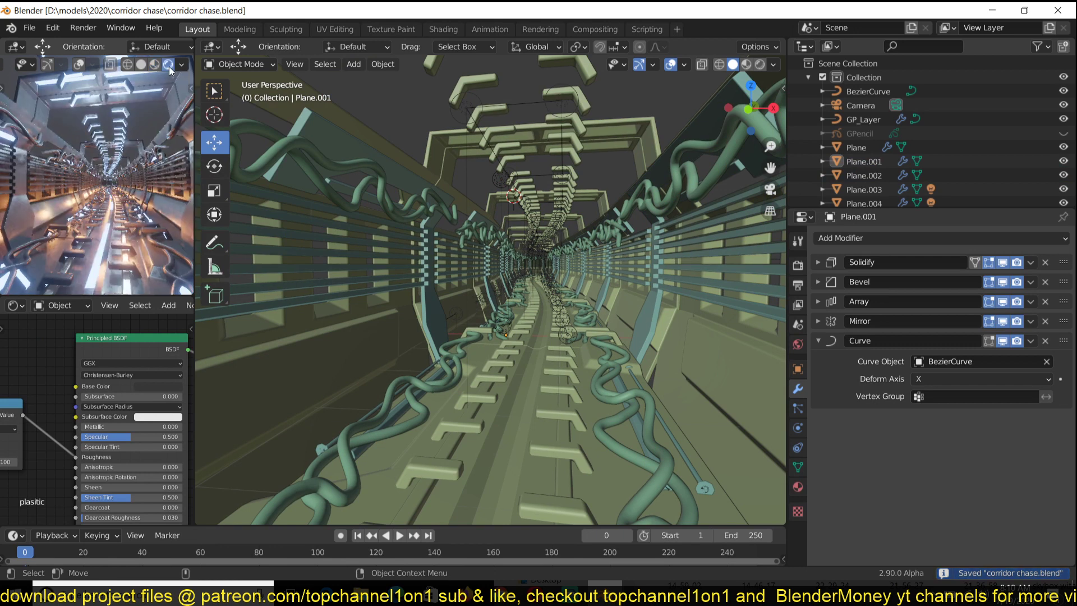
left_click(81, 65)
left_click(81, 65)
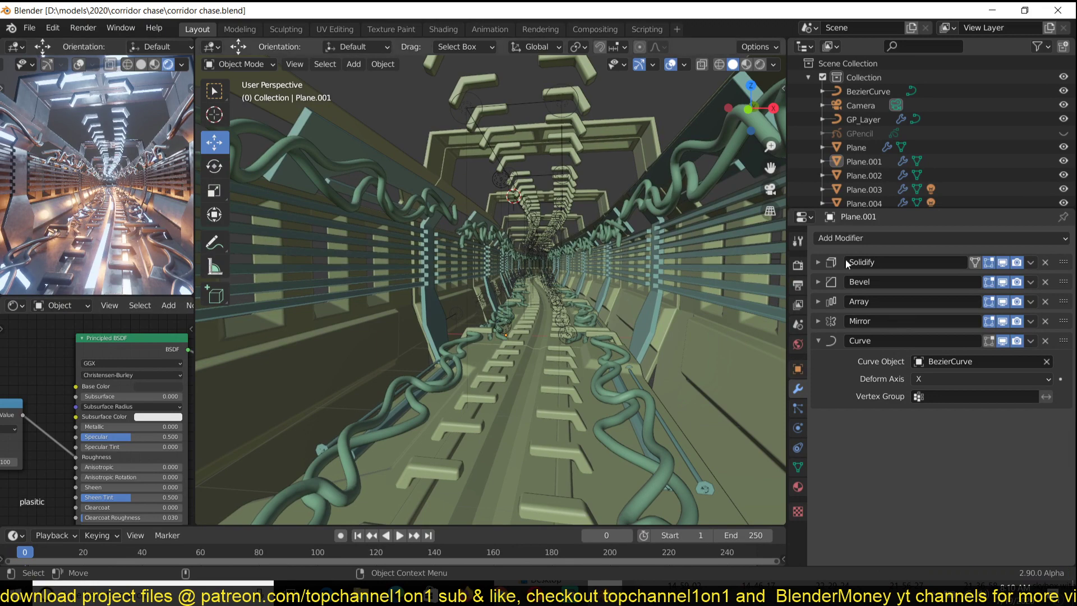
- Save, then switch the render engine to Cycles in Render Properties
key("ctrl+s")
left_click(797, 266)
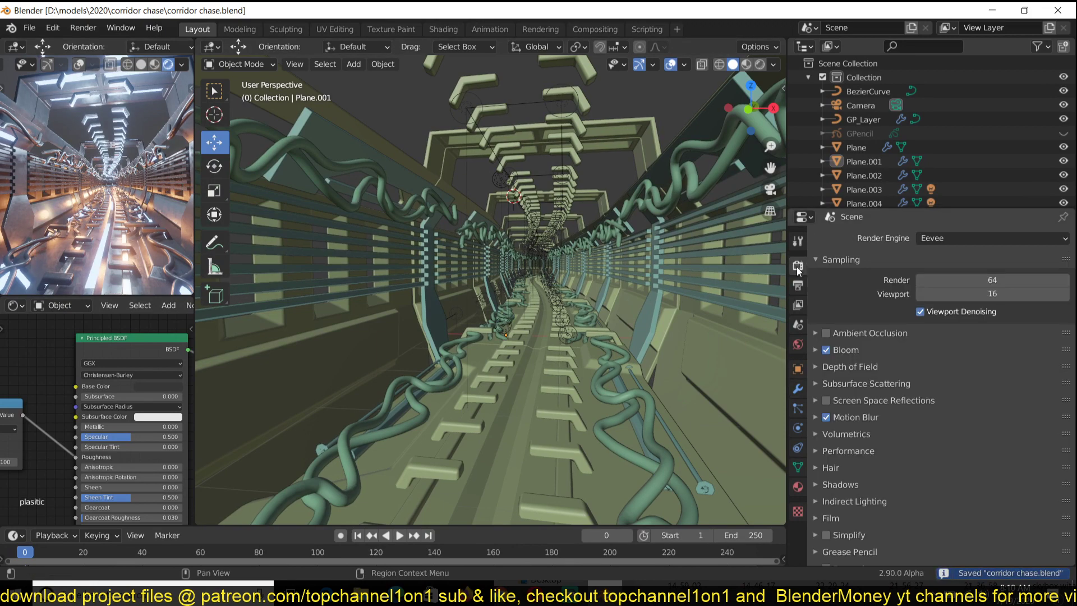
left_click(933, 239)
left_click(944, 283)
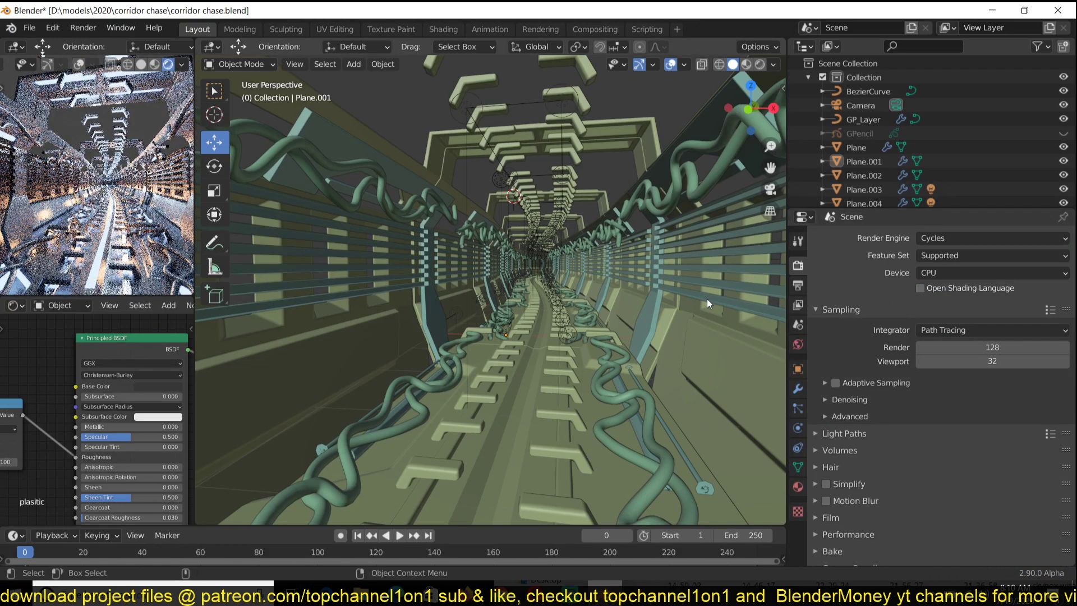
- Switch from Blender to the Streamlabs OBS window
key("alt+Tab")
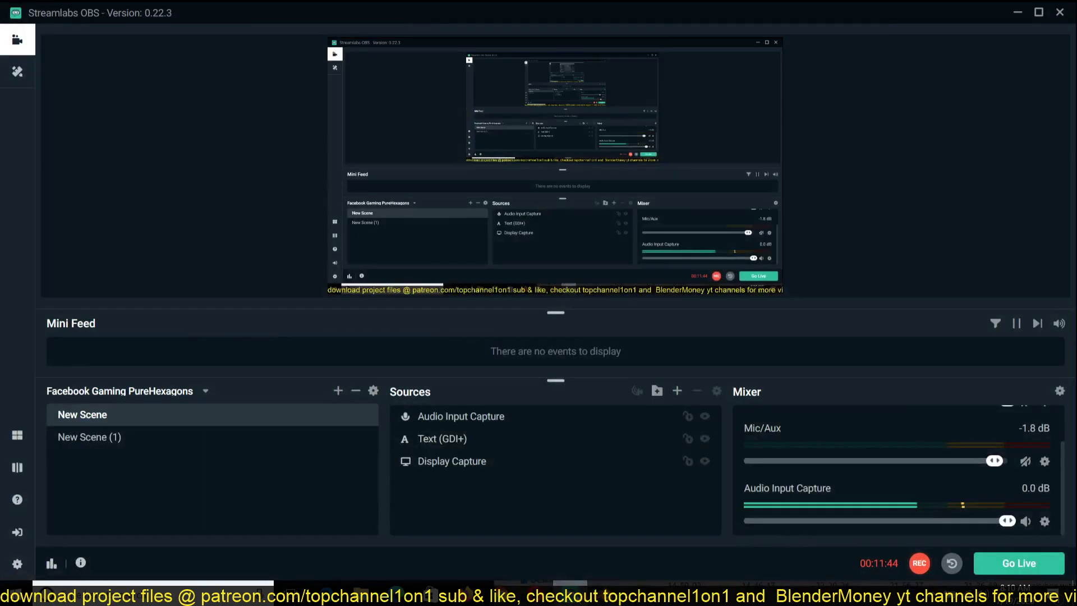
key("alt+Tab")
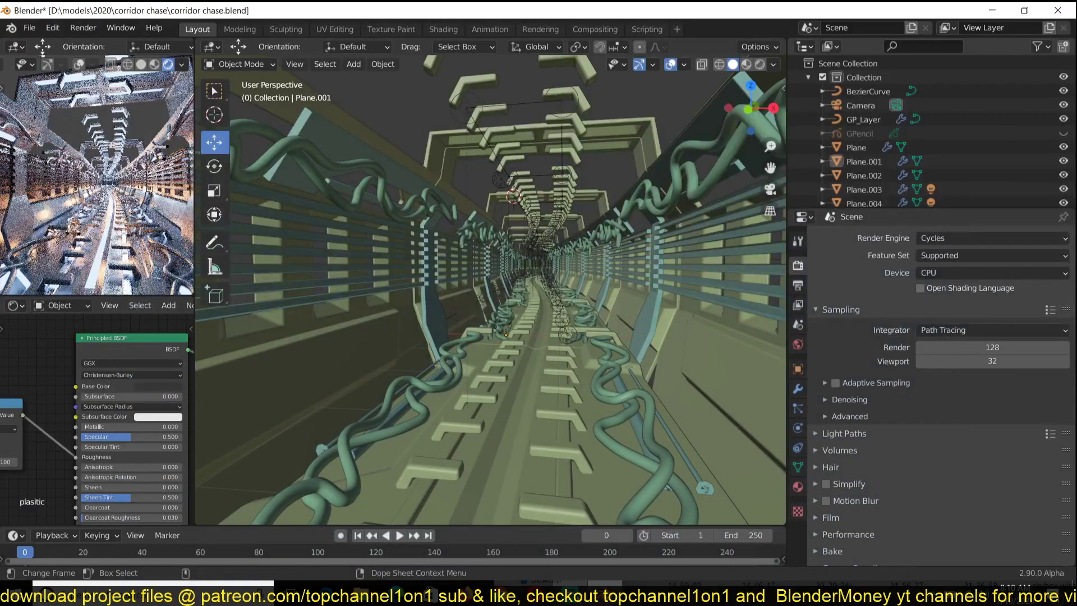
key("alt+Tab")
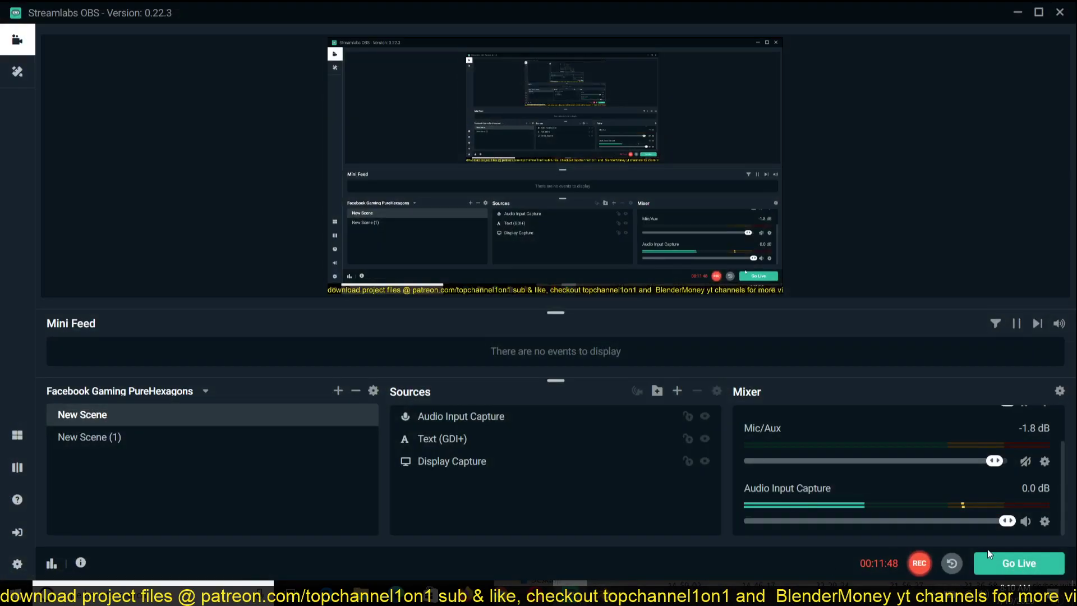